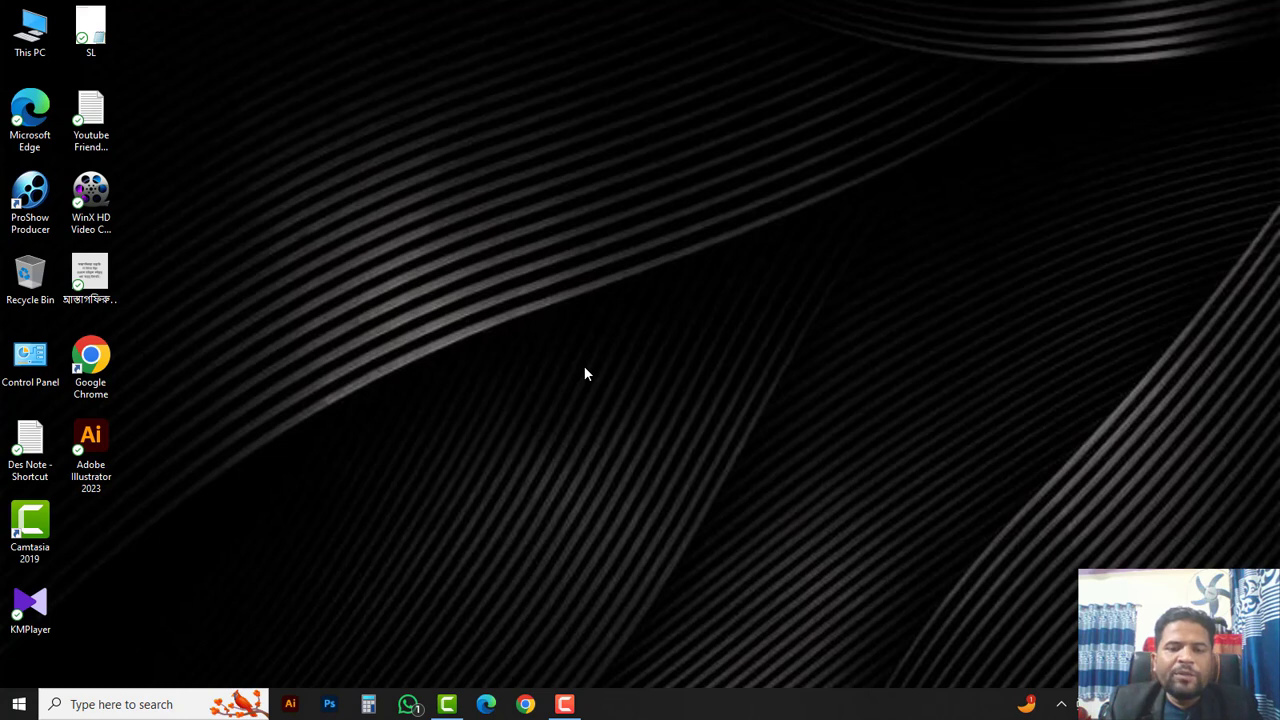
- Launch Adobe Illustrator 2023 and create a new print document using the A4 preset in landscape orientation
double_click(97, 450)
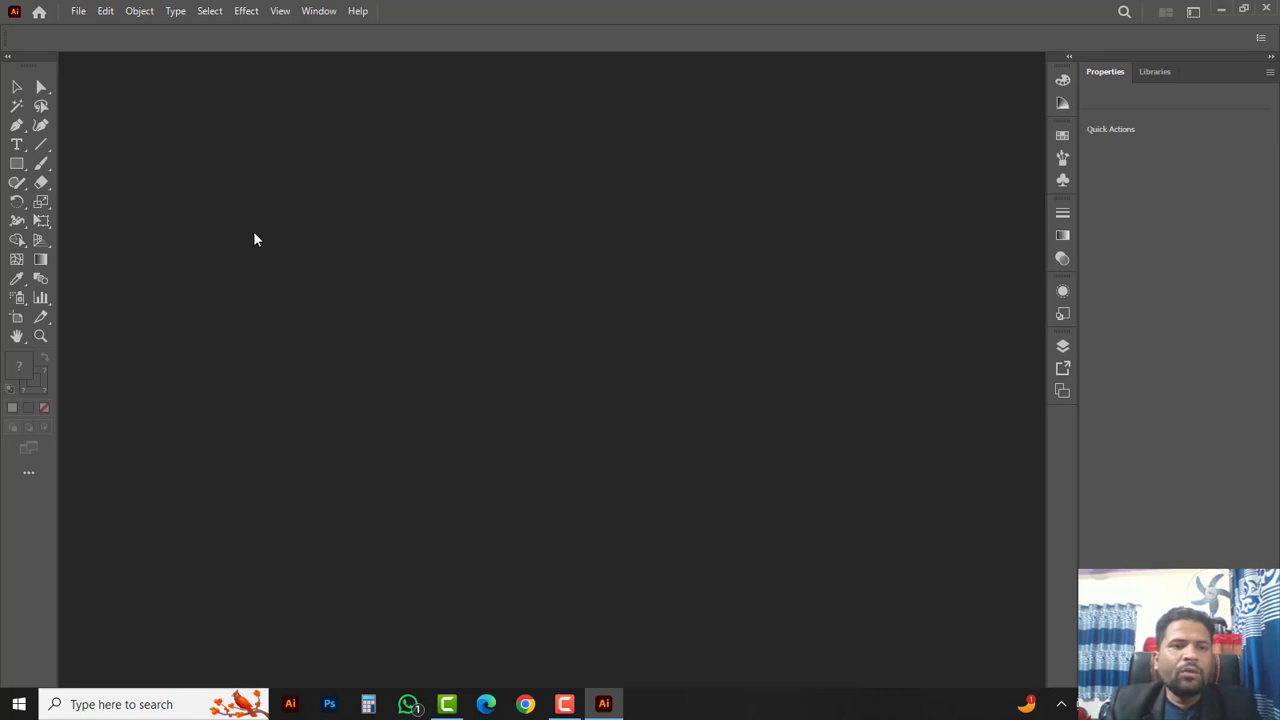
click(80, 13)
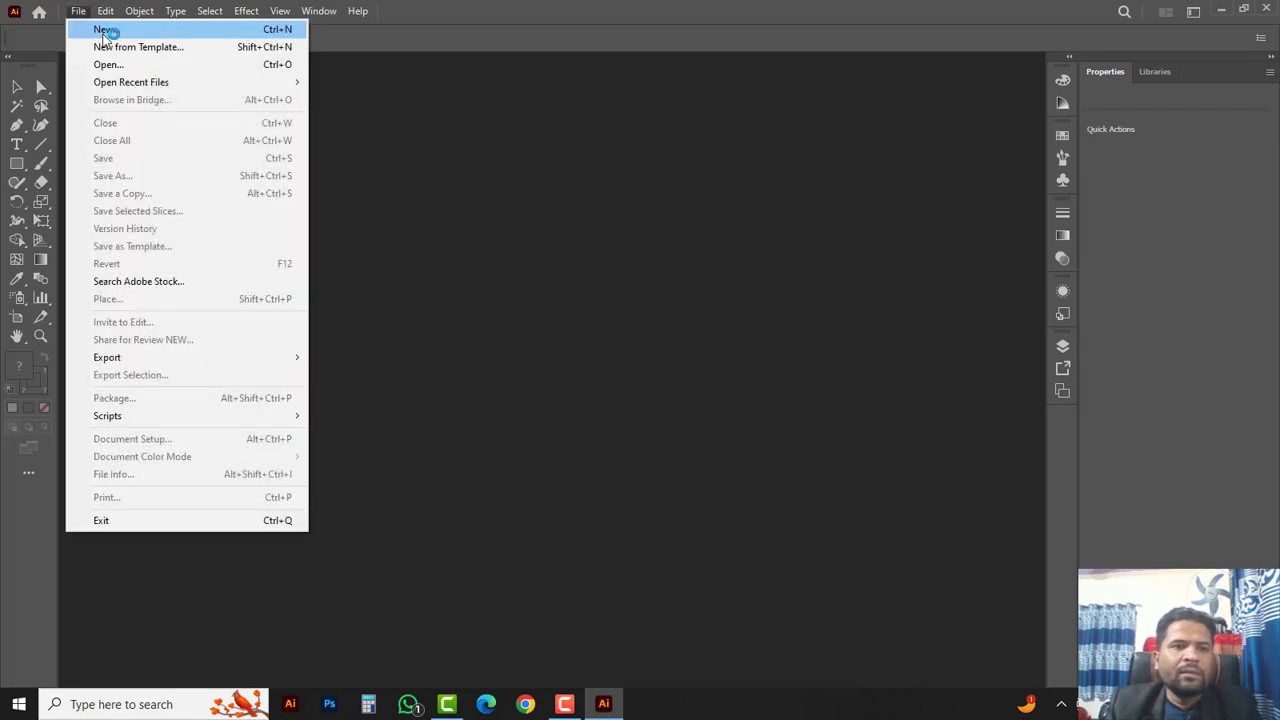
click(106, 29)
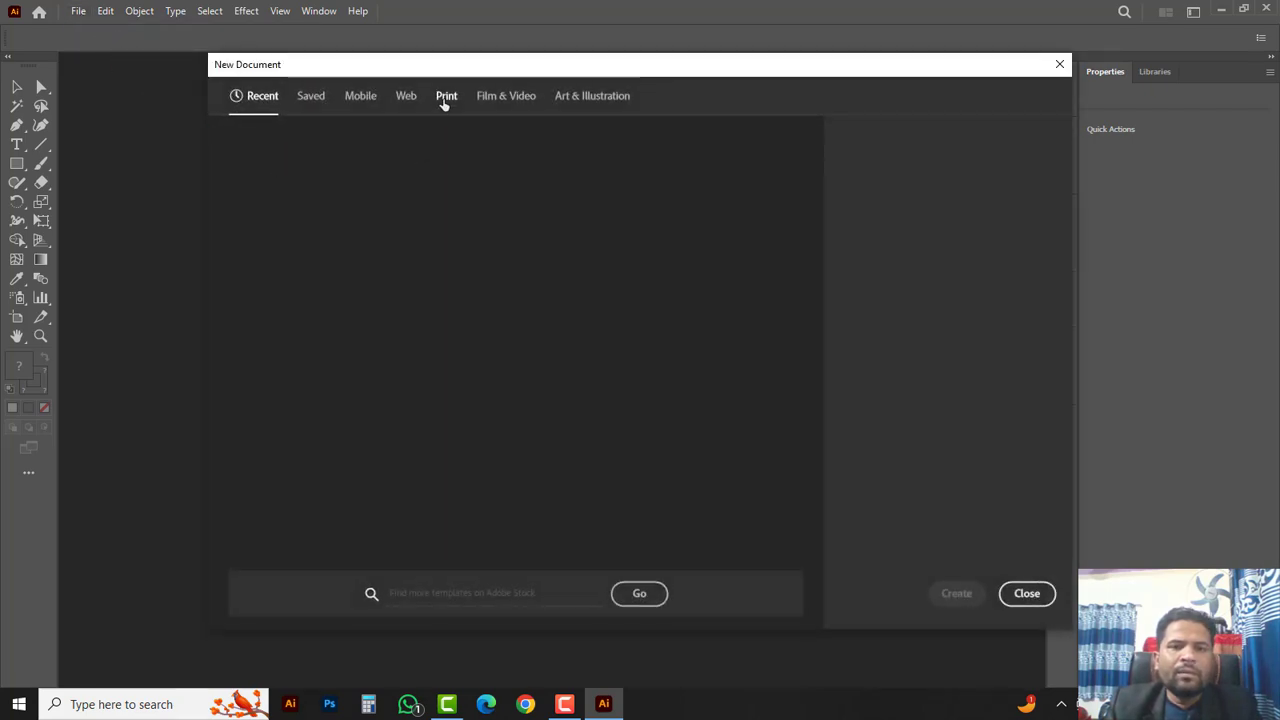
click(446, 100)
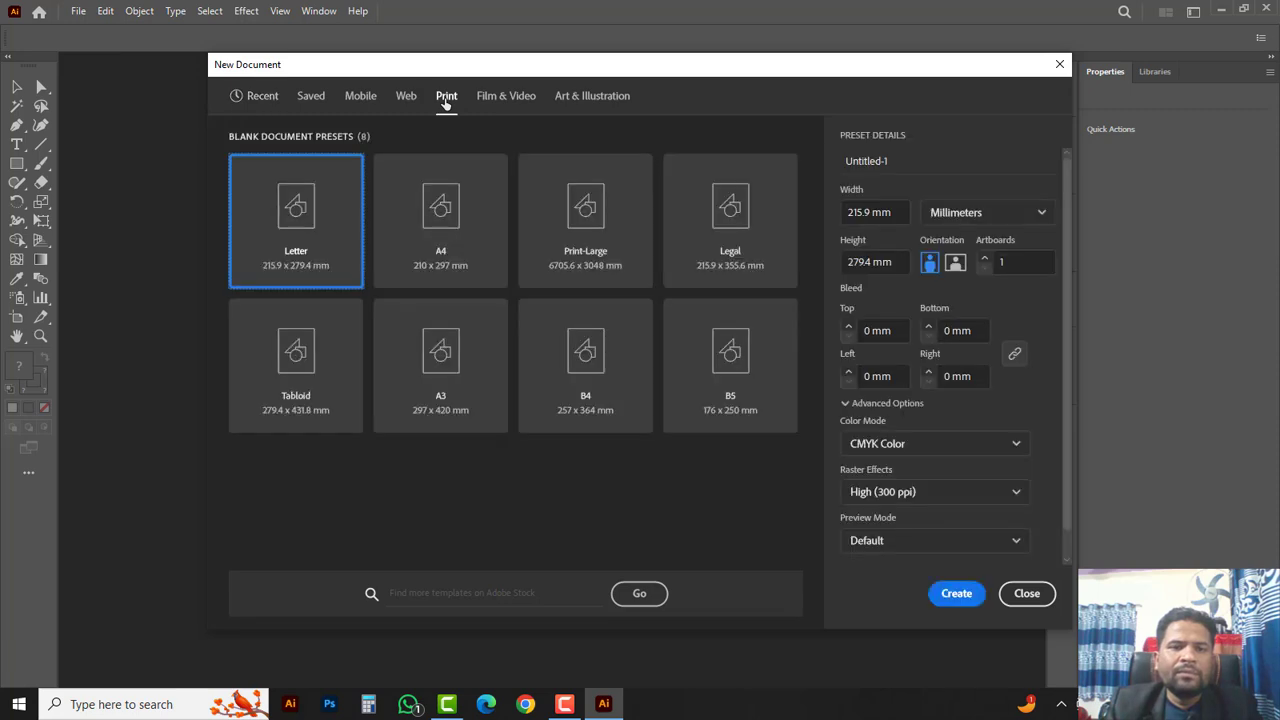
click(474, 262)
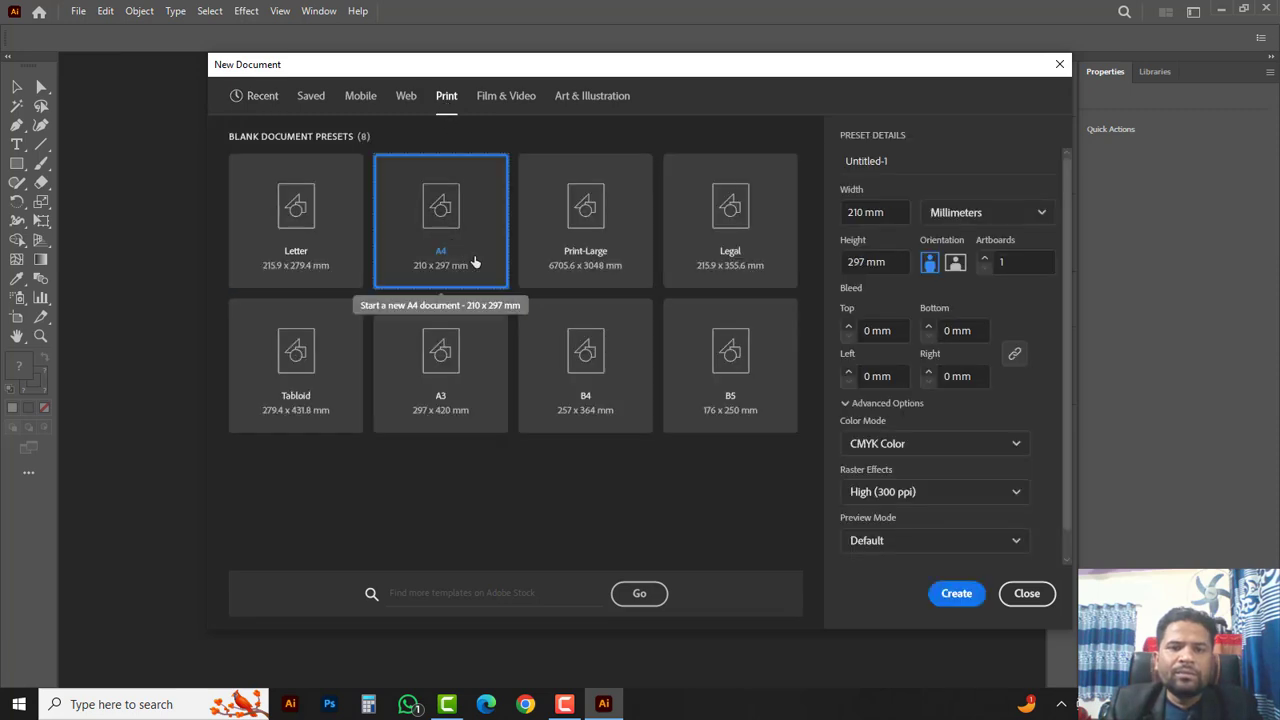
click(955, 264)
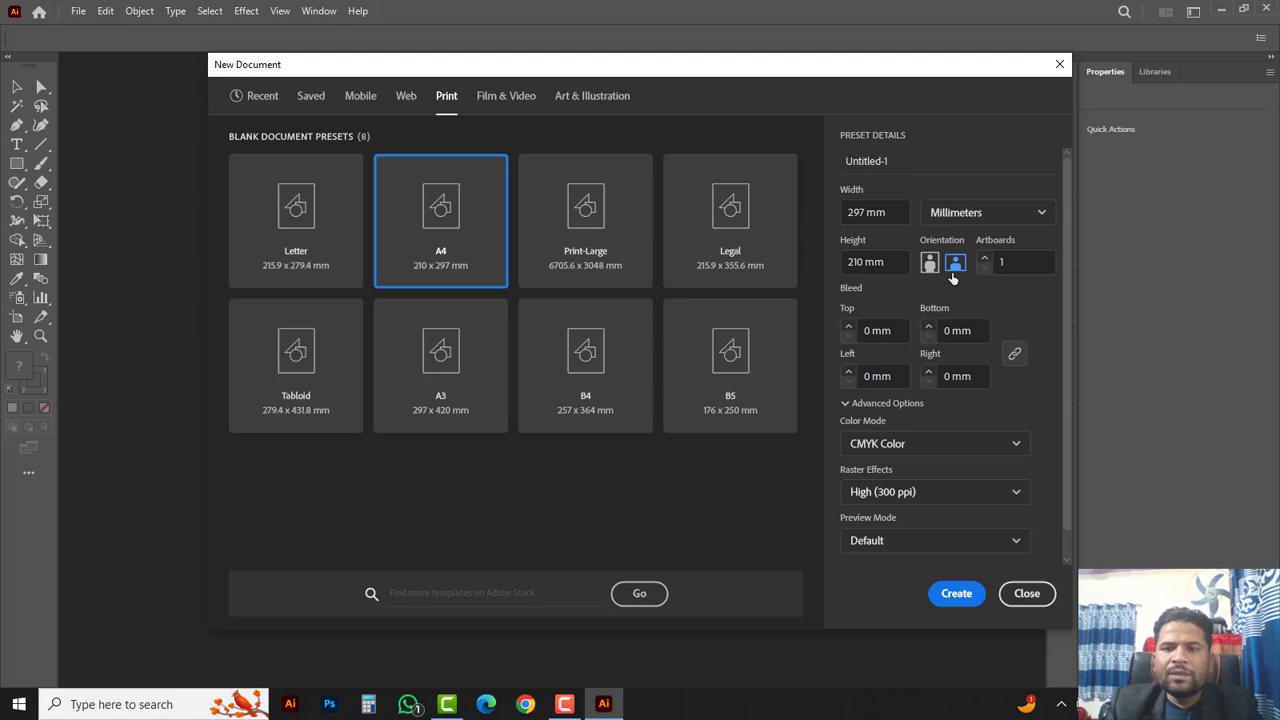
click(957, 597)
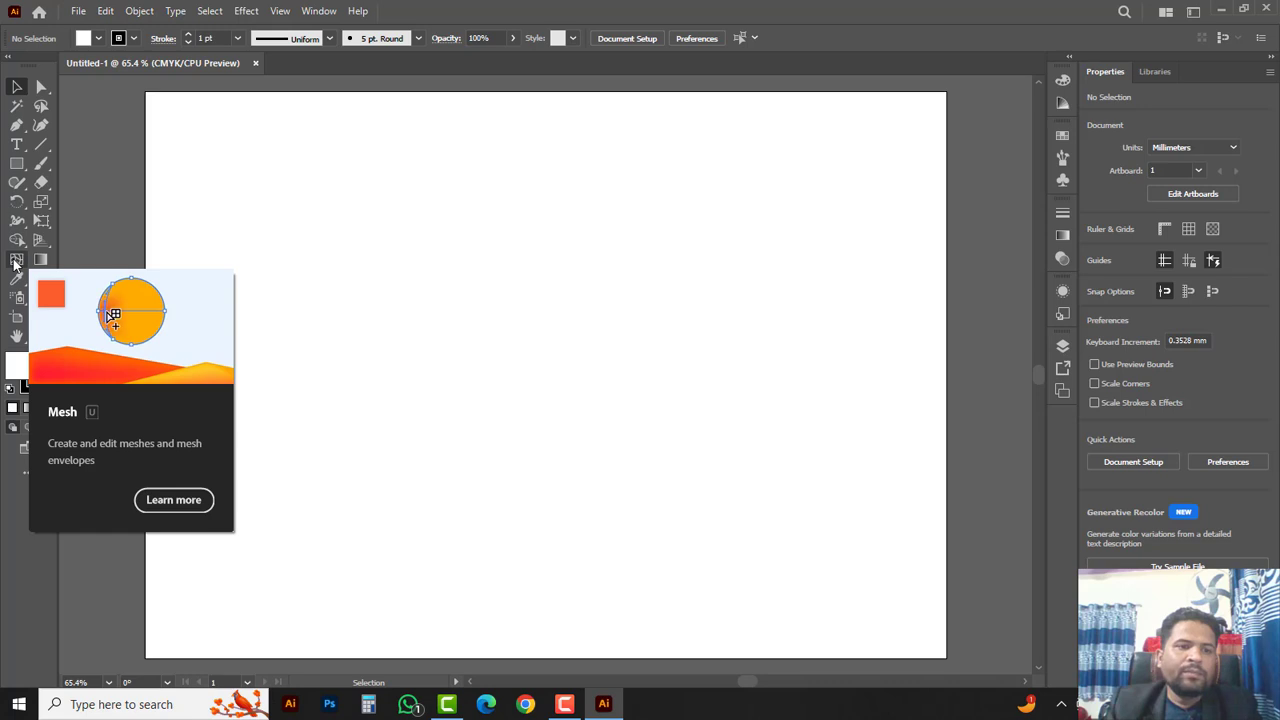
- Draw a circle about 102 mm in diameter near the middle of the artboard with the Ellipse tool
click(18, 165)
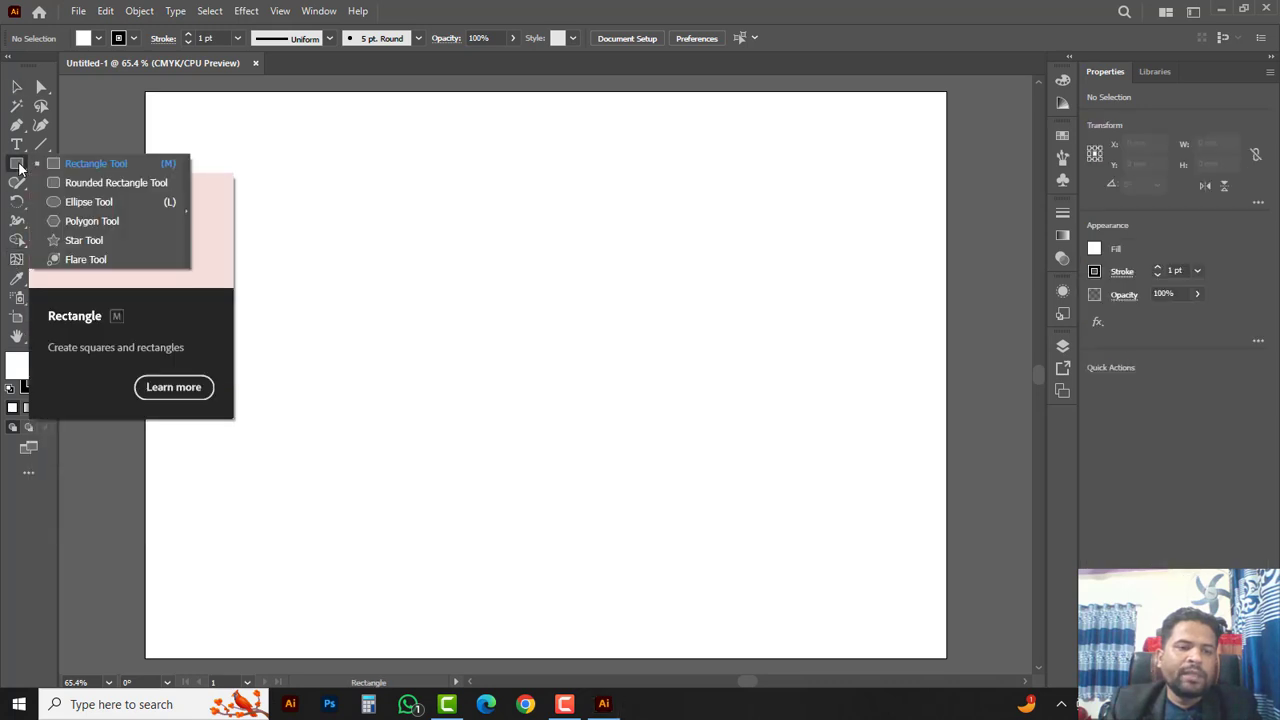
click(85, 203)
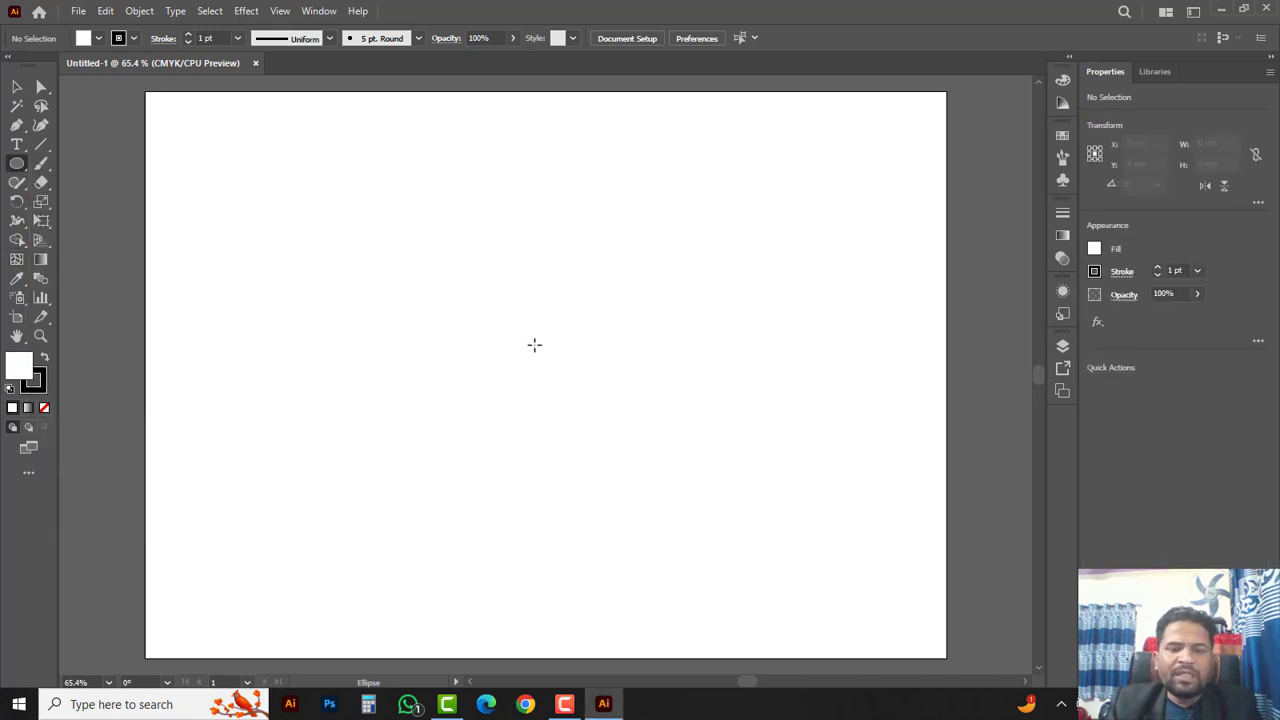
drag(533, 344, 660, 482)
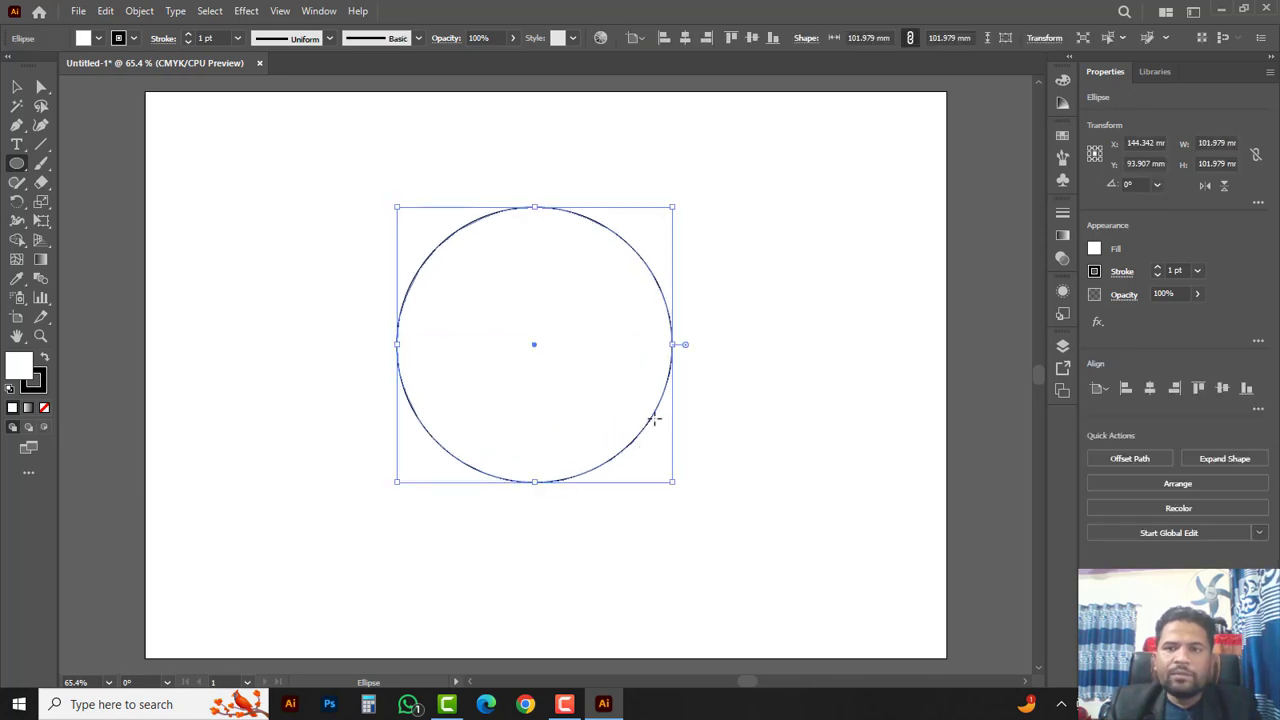
- Fill the circle with red using CMYK values C 0, M 100, Y 100, K 0 and remove its stroke
click(1062, 80)
click(1038, 75)
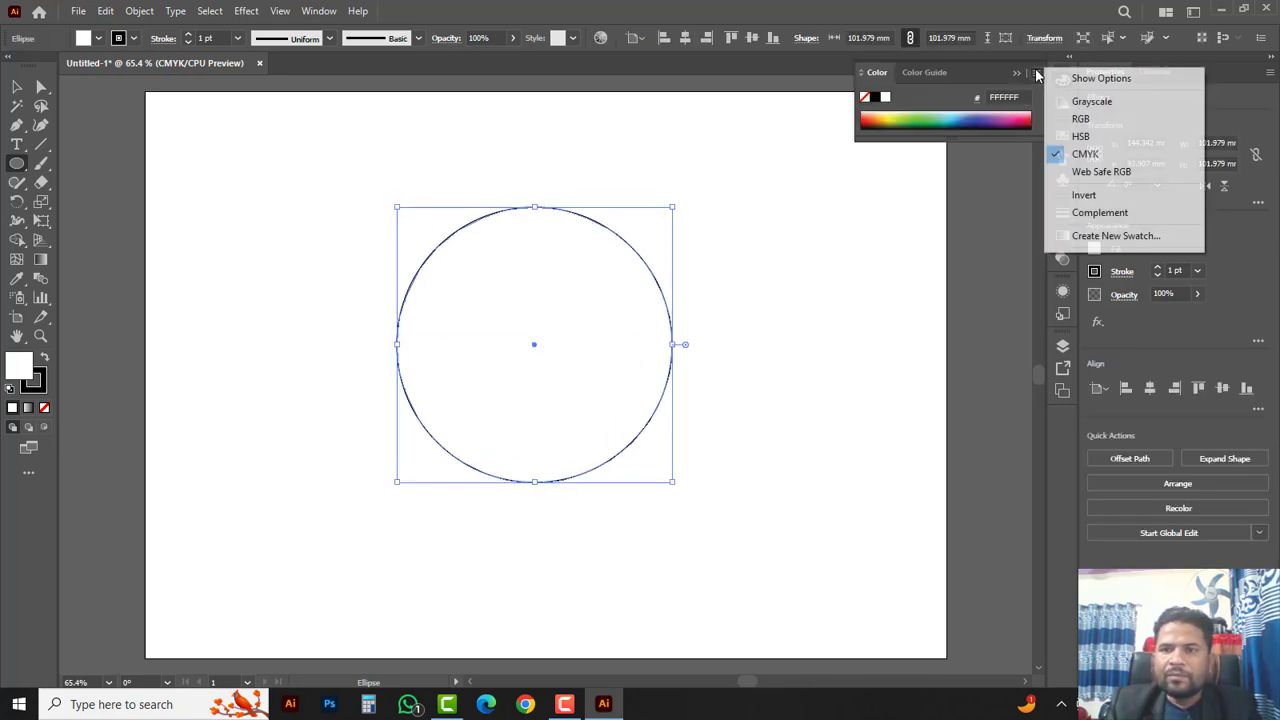
click(1097, 80)
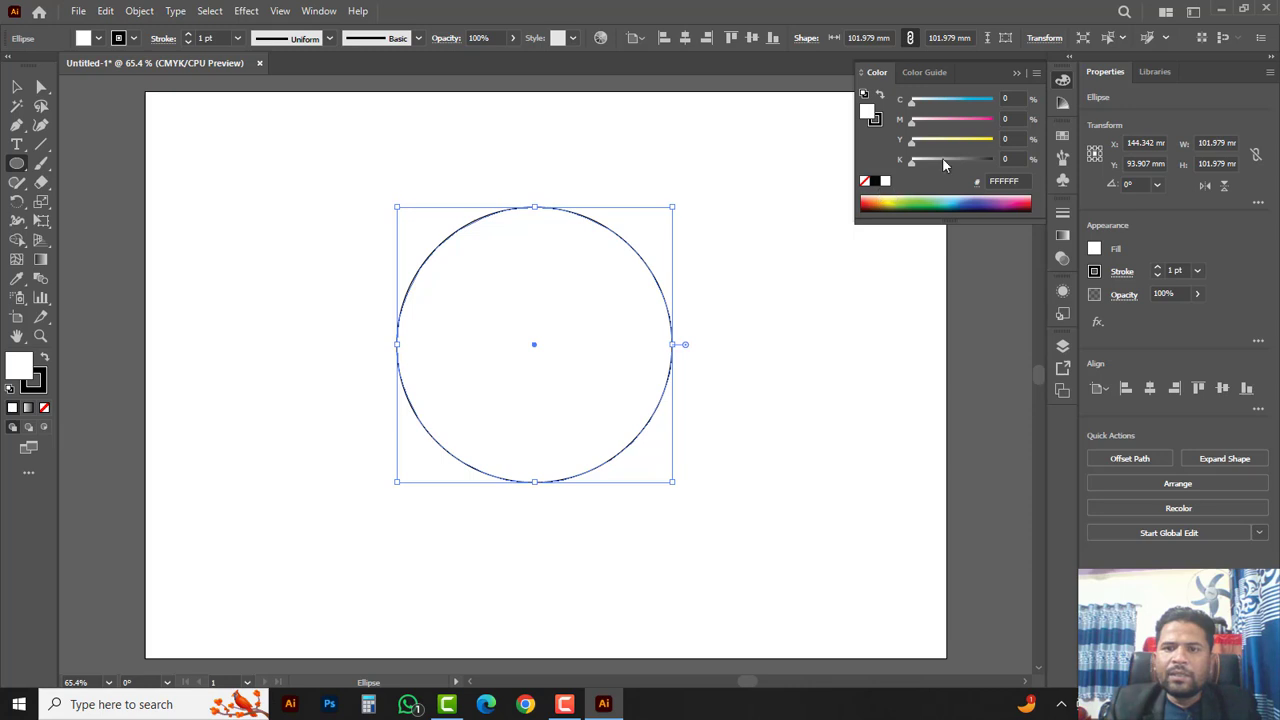
drag(913, 120, 993, 120)
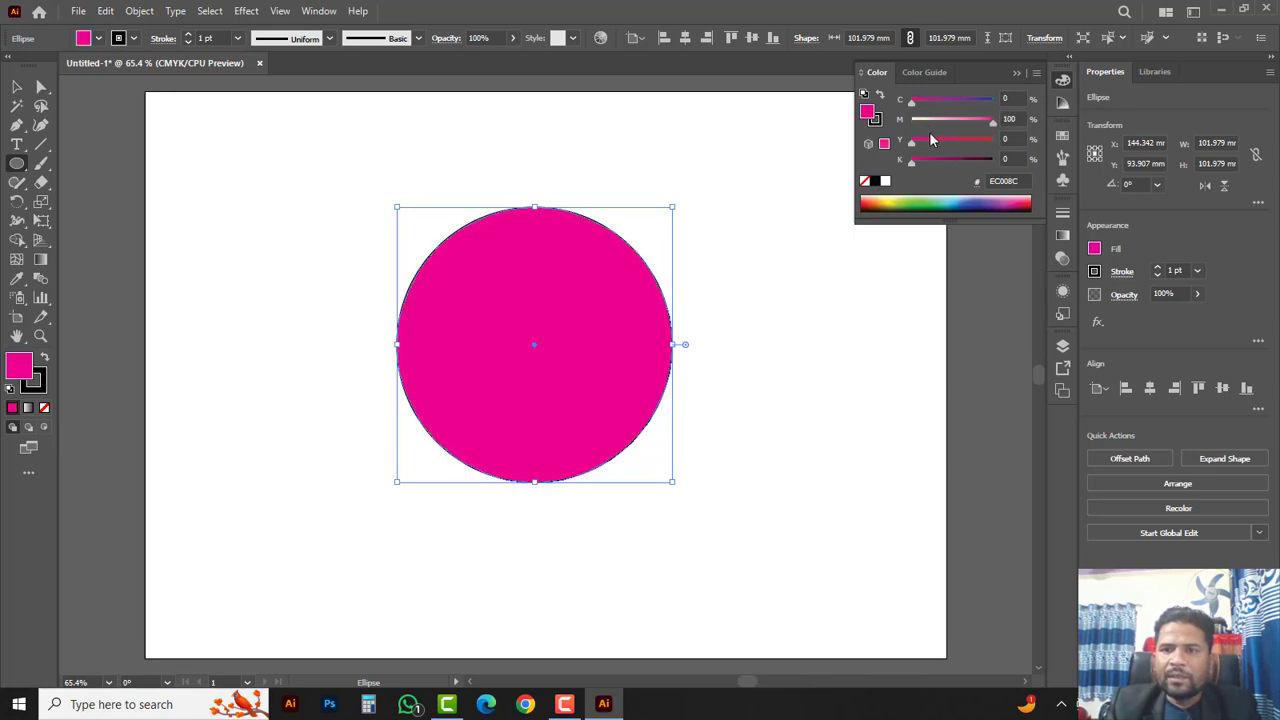
drag(913, 146, 1026, 152)
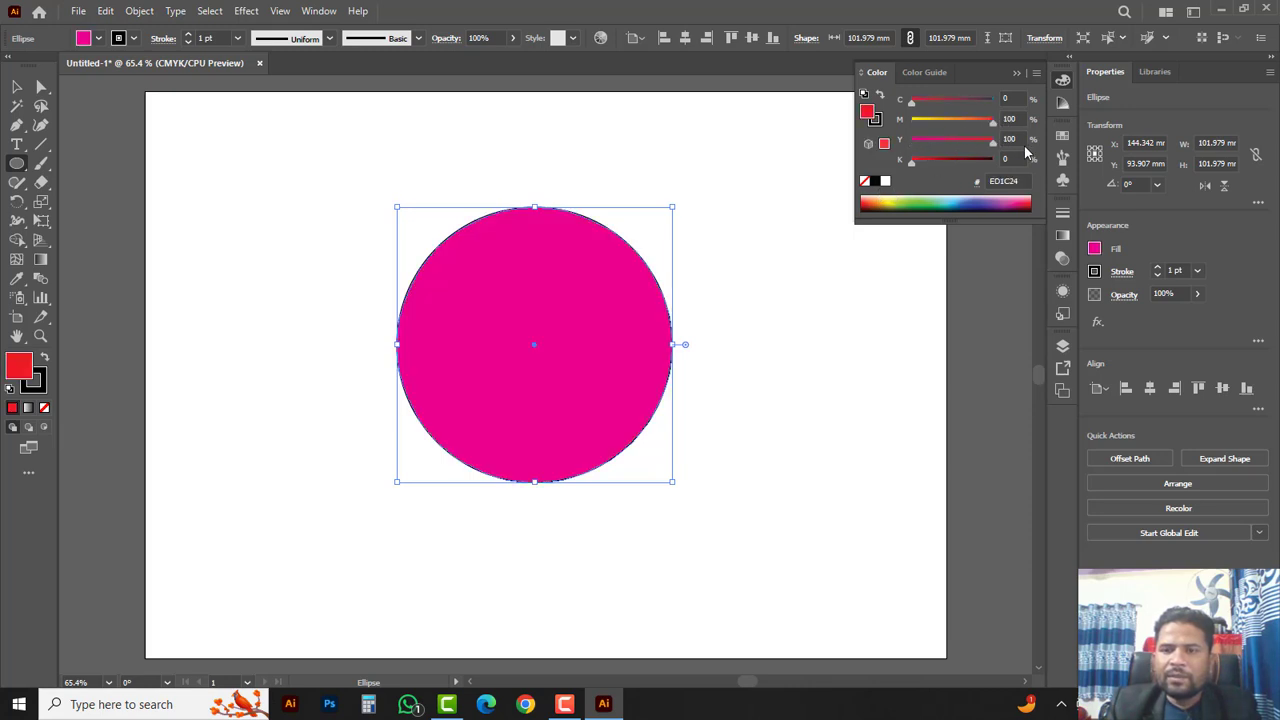
click(877, 120)
click(865, 181)
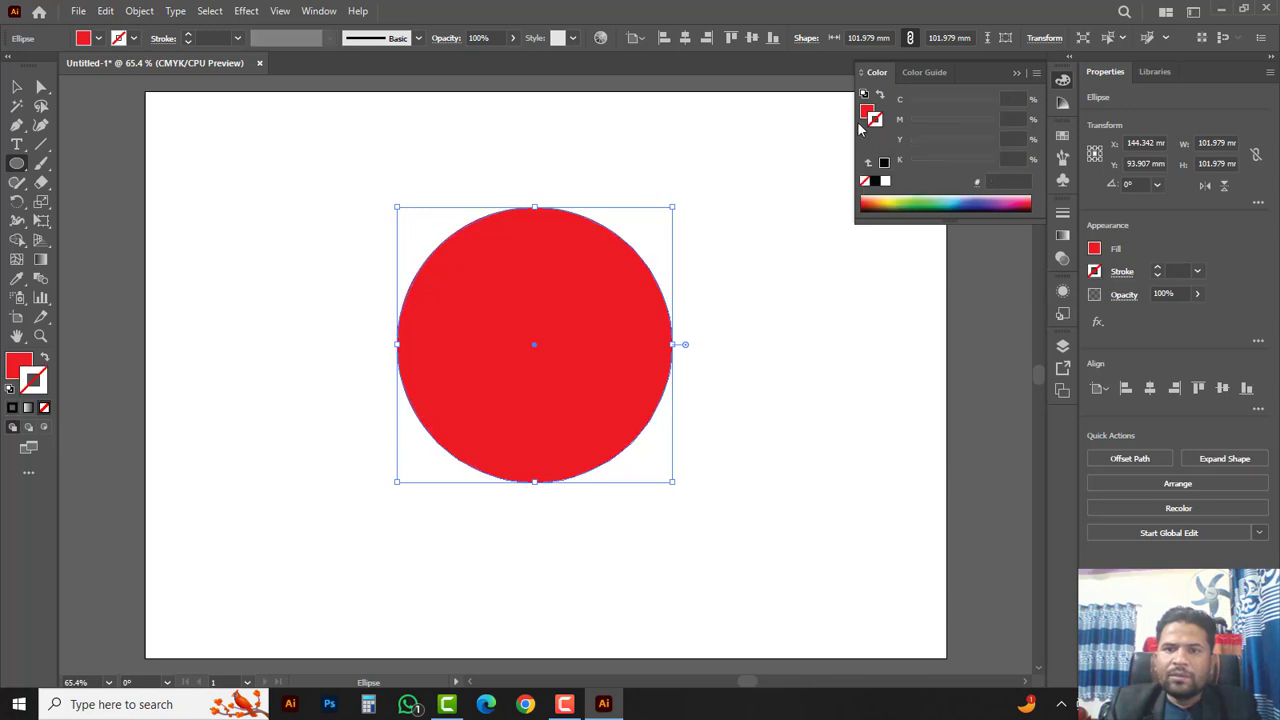
click(868, 112)
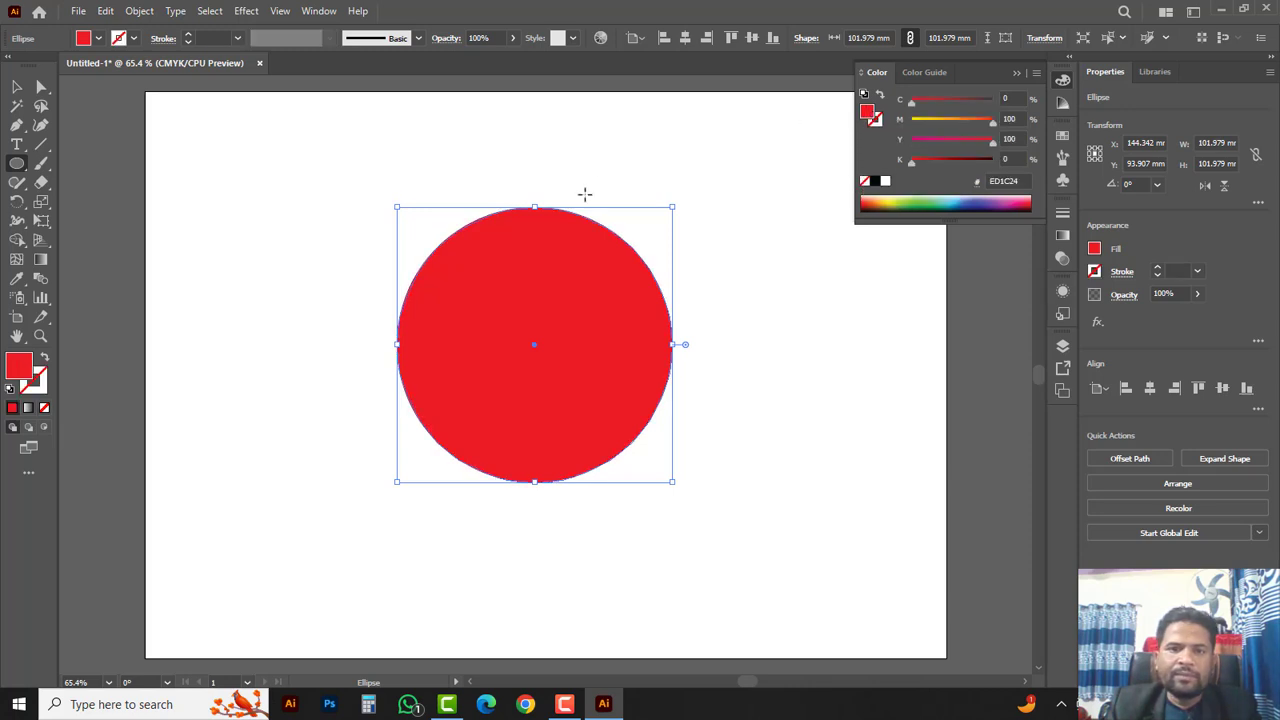
- Add a mesh point just above the circle's centre with the Mesh tool and colour it yellow (C 0, M 0, Y 100, K 0)
click(16, 262)
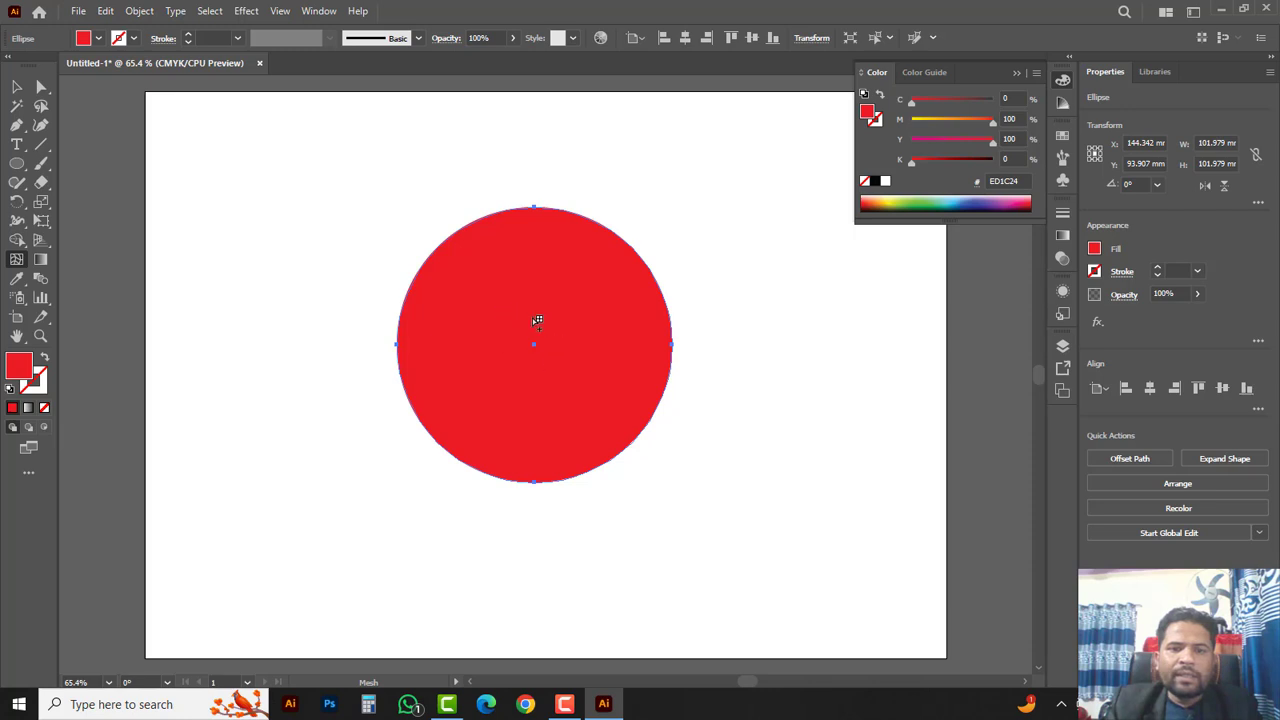
click(536, 320)
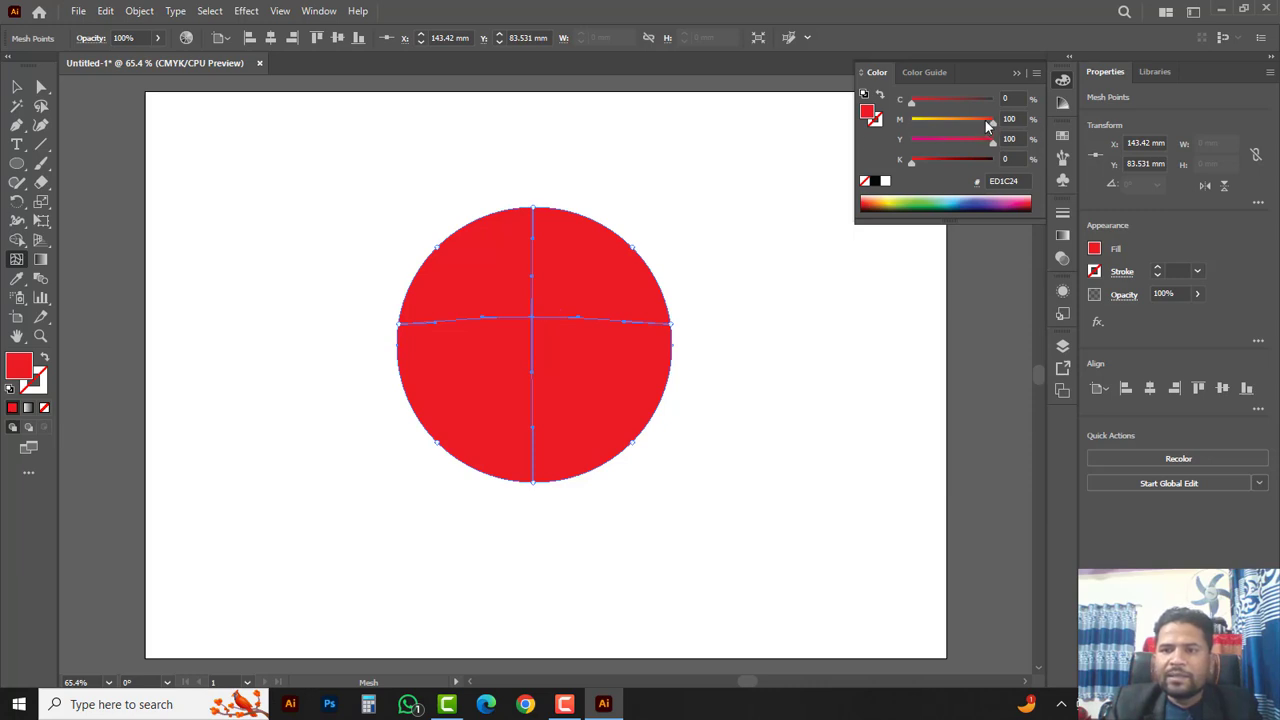
drag(986, 121, 912, 121)
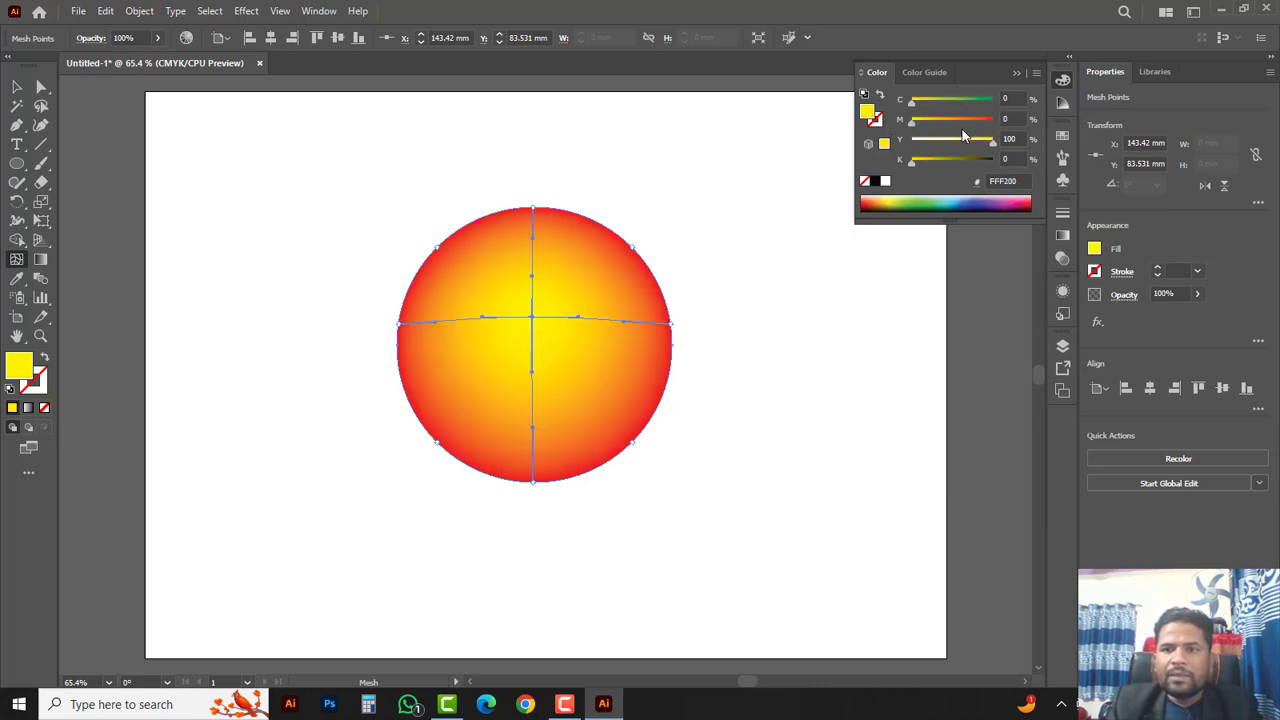
- Add a sky-blue mesh point (C 60) in the circle's lower-right area and colour the mesh intersection beside it green (C 100, Y 100)
click(597, 384)
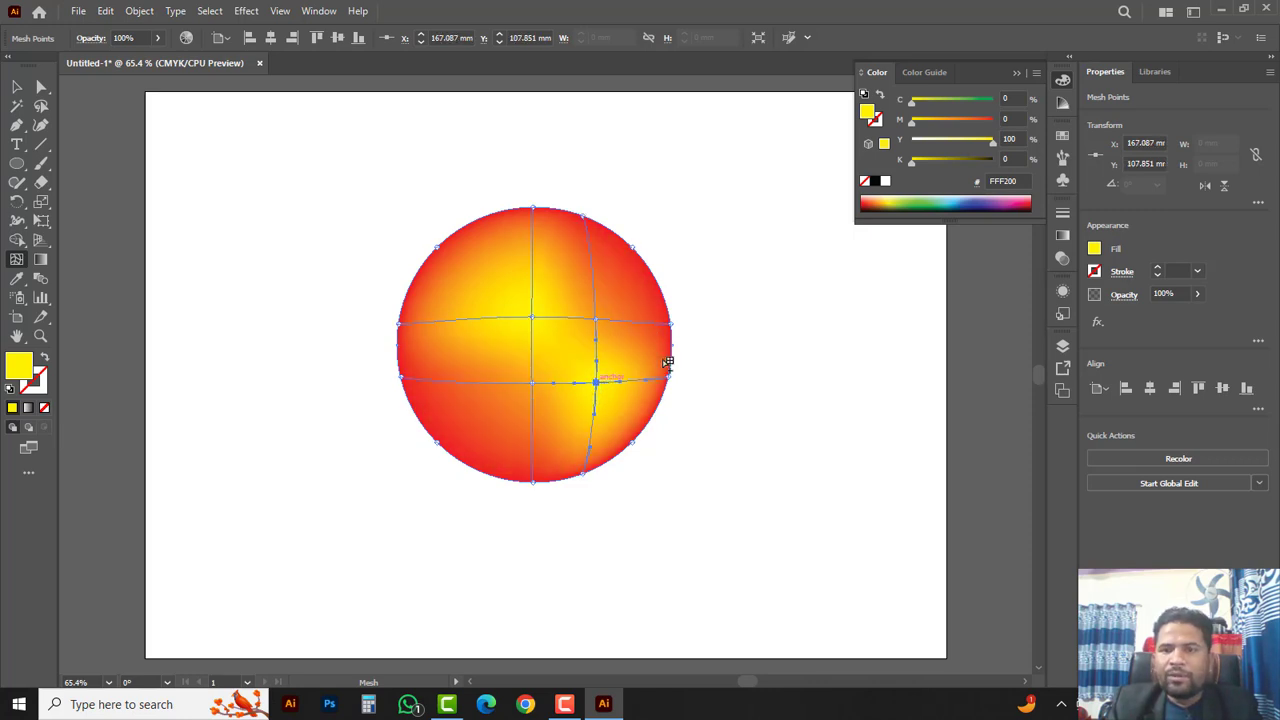
drag(919, 104, 911, 146)
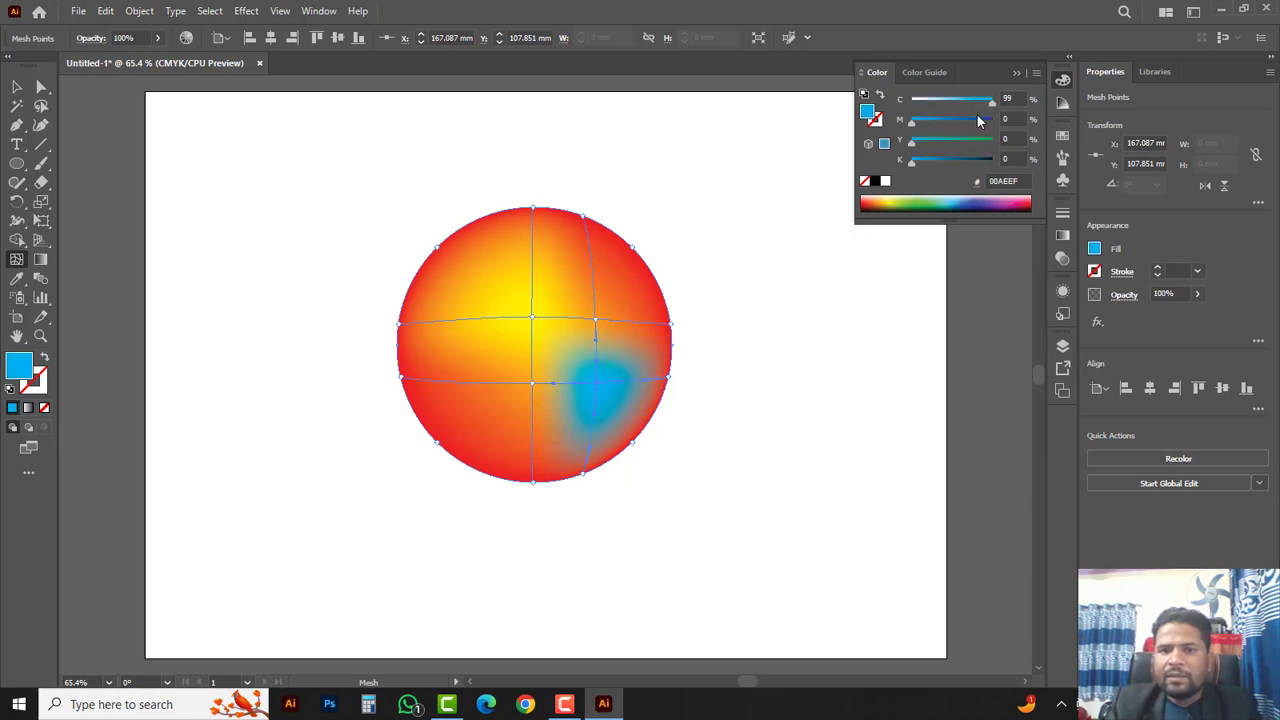
drag(991, 106, 962, 104)
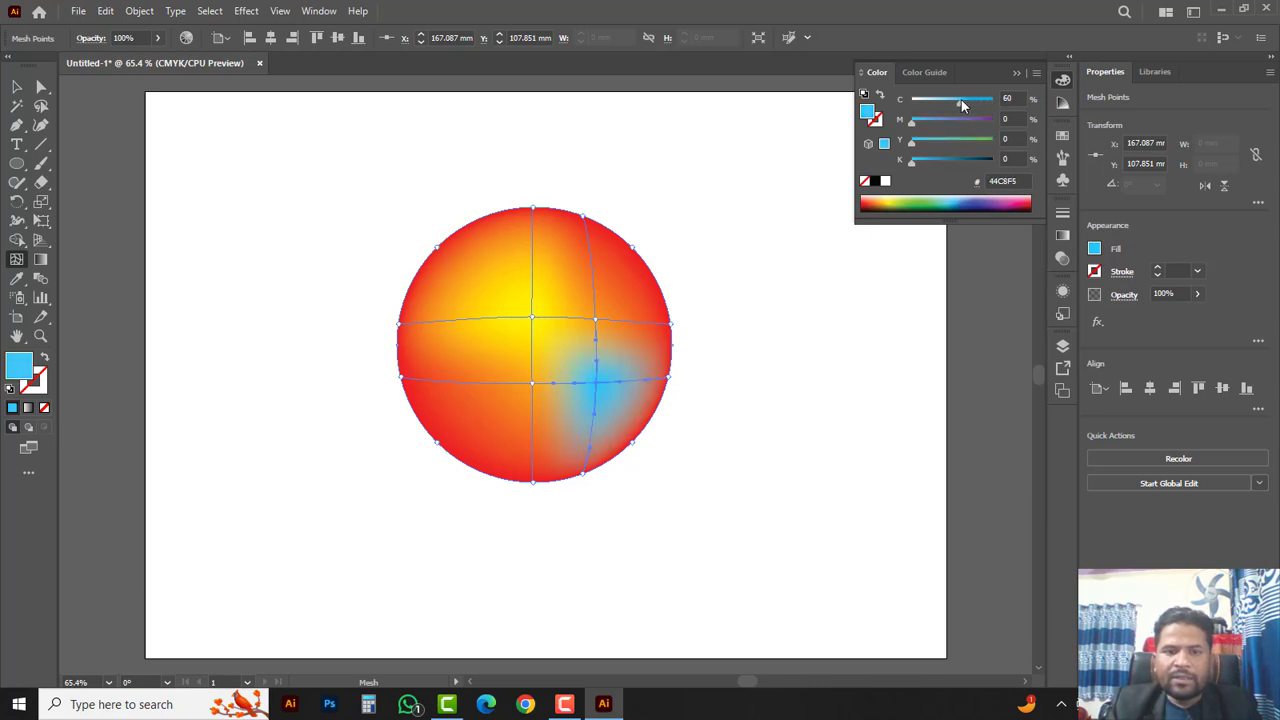
click(534, 383)
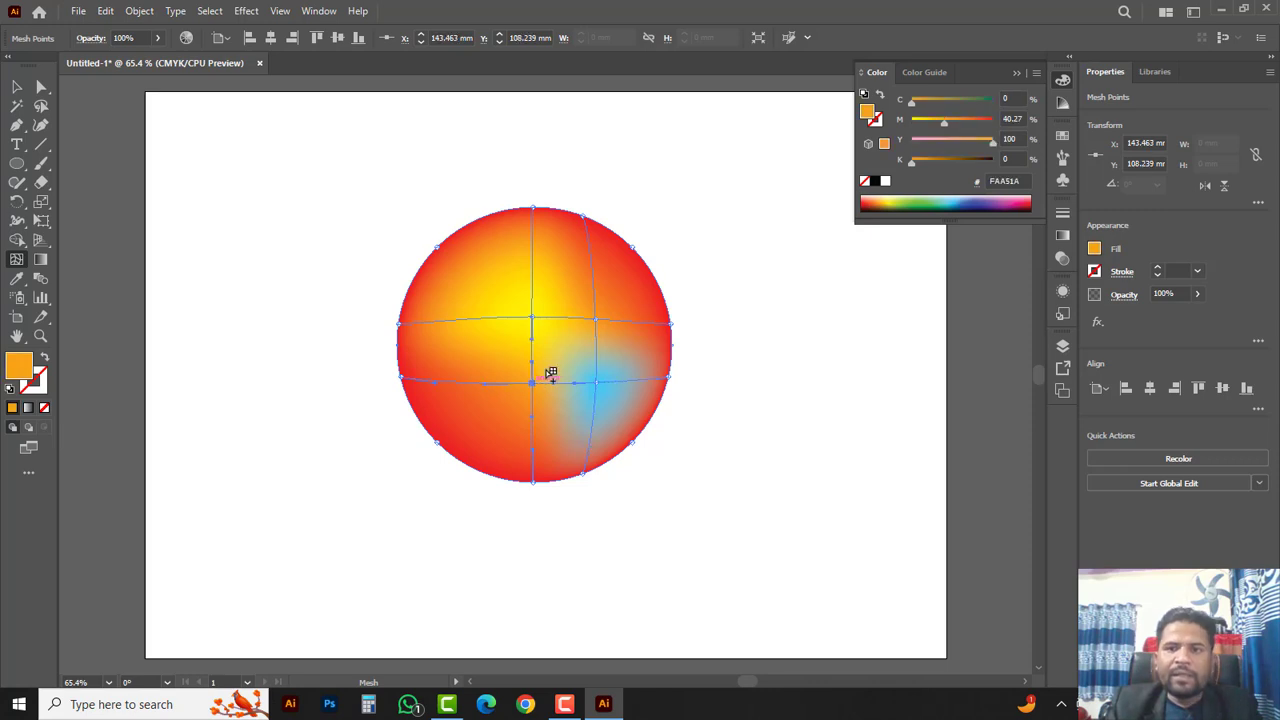
drag(949, 129, 995, 101)
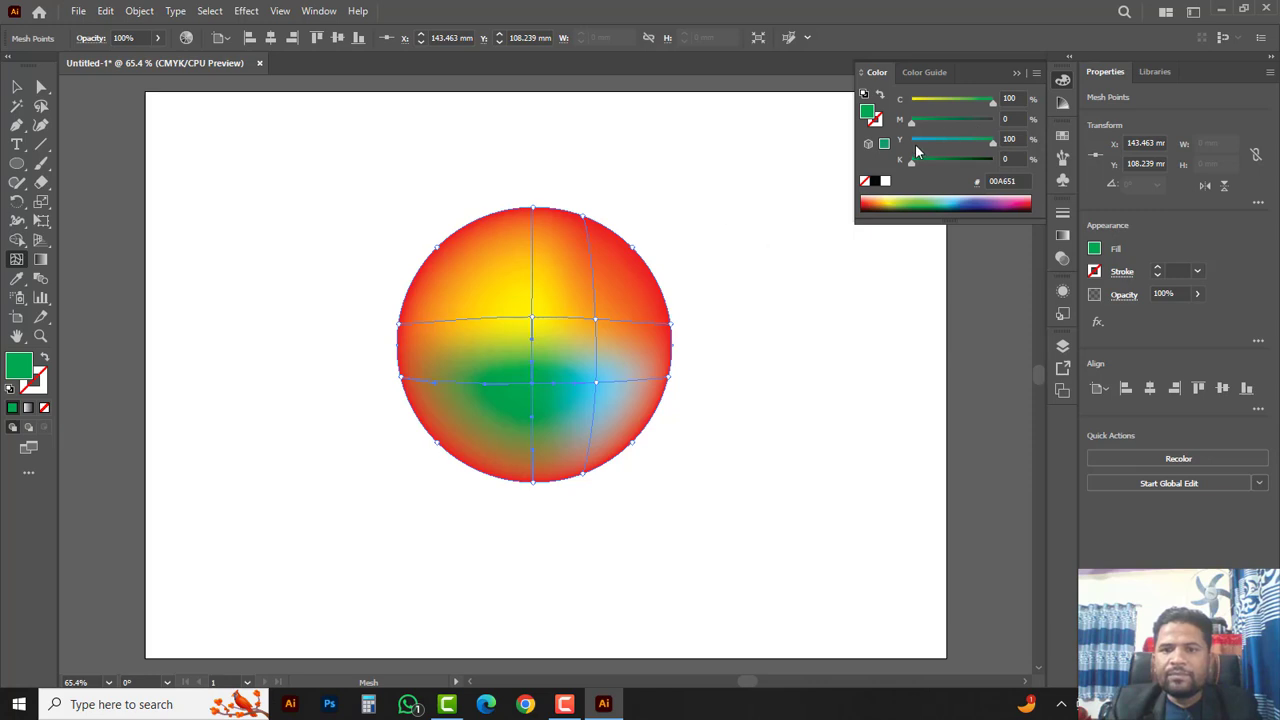
- Add a light-green mesh point (C 49, Y 100) on the vertical line near the circle's top and turn the yellow point below it white
click(533, 257)
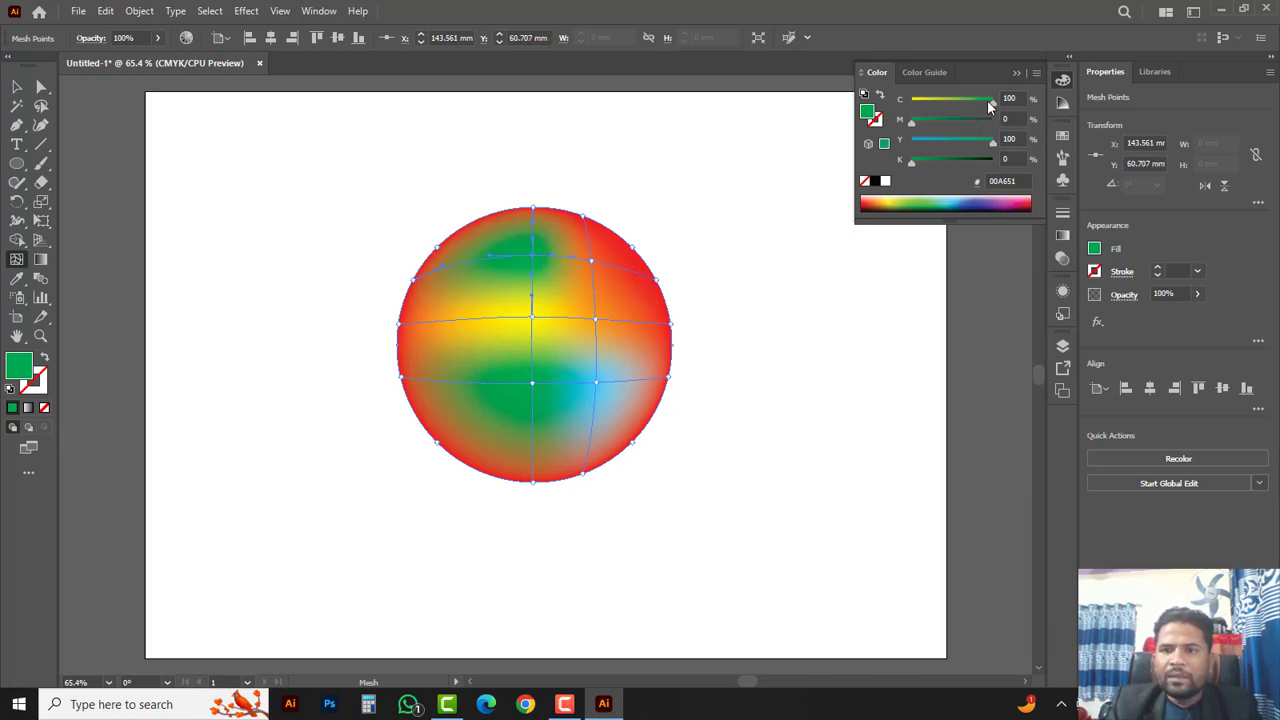
drag(990, 106, 912, 104)
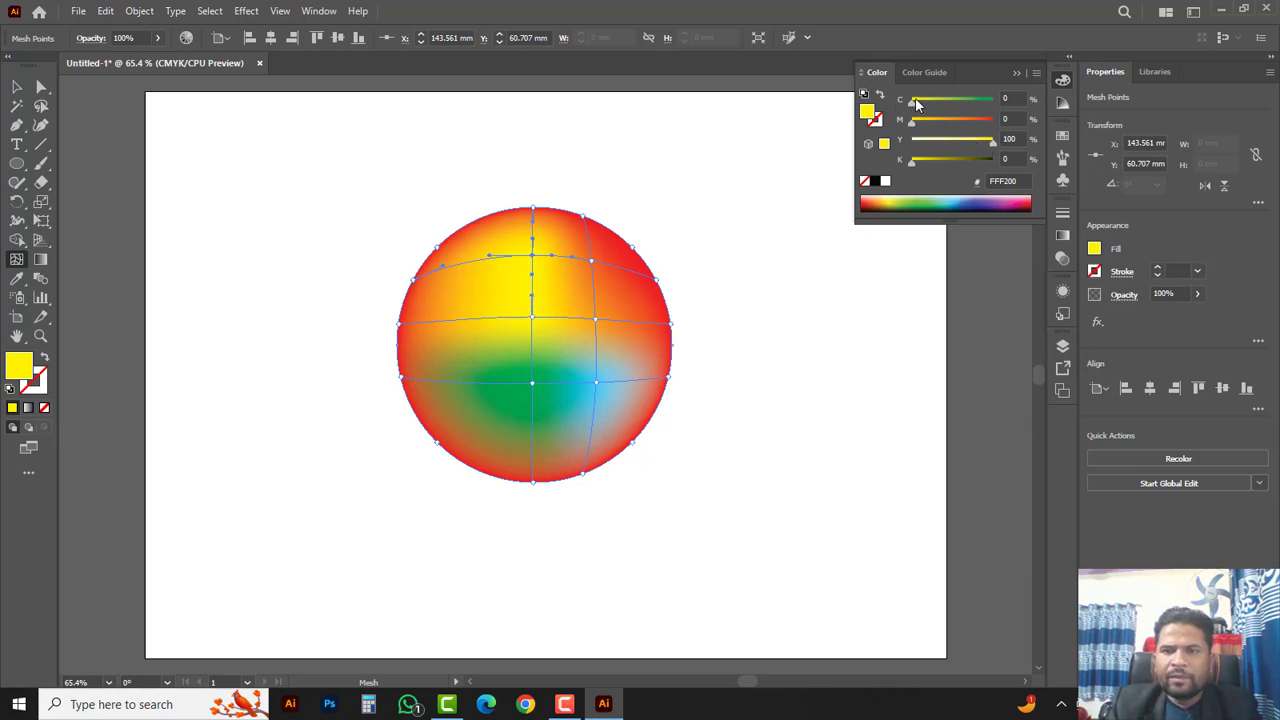
drag(915, 103, 953, 104)
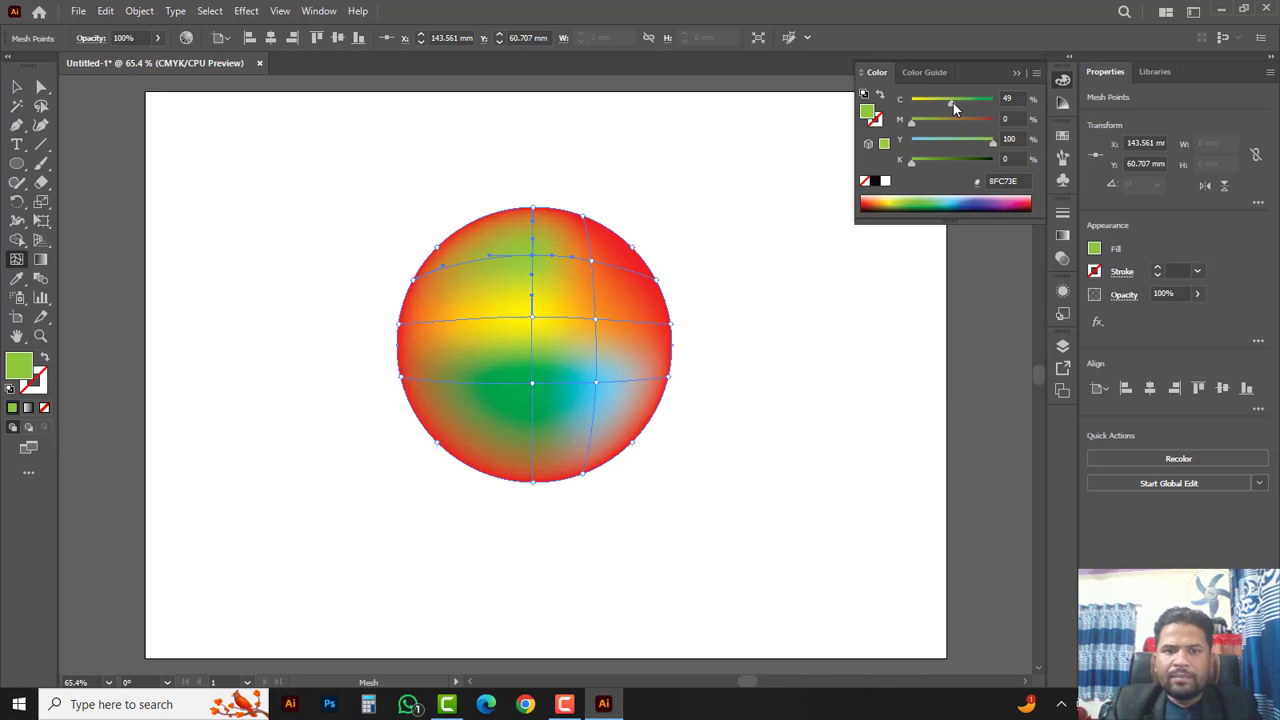
click(535, 318)
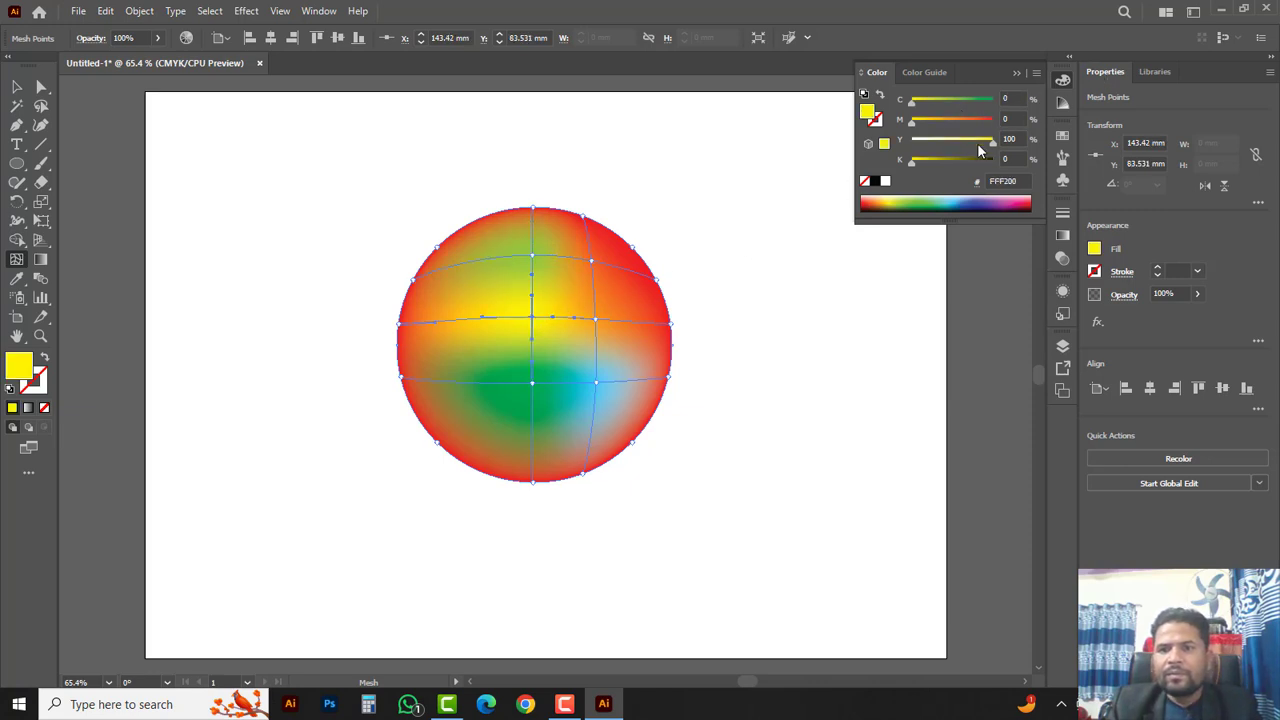
drag(993, 143, 905, 148)
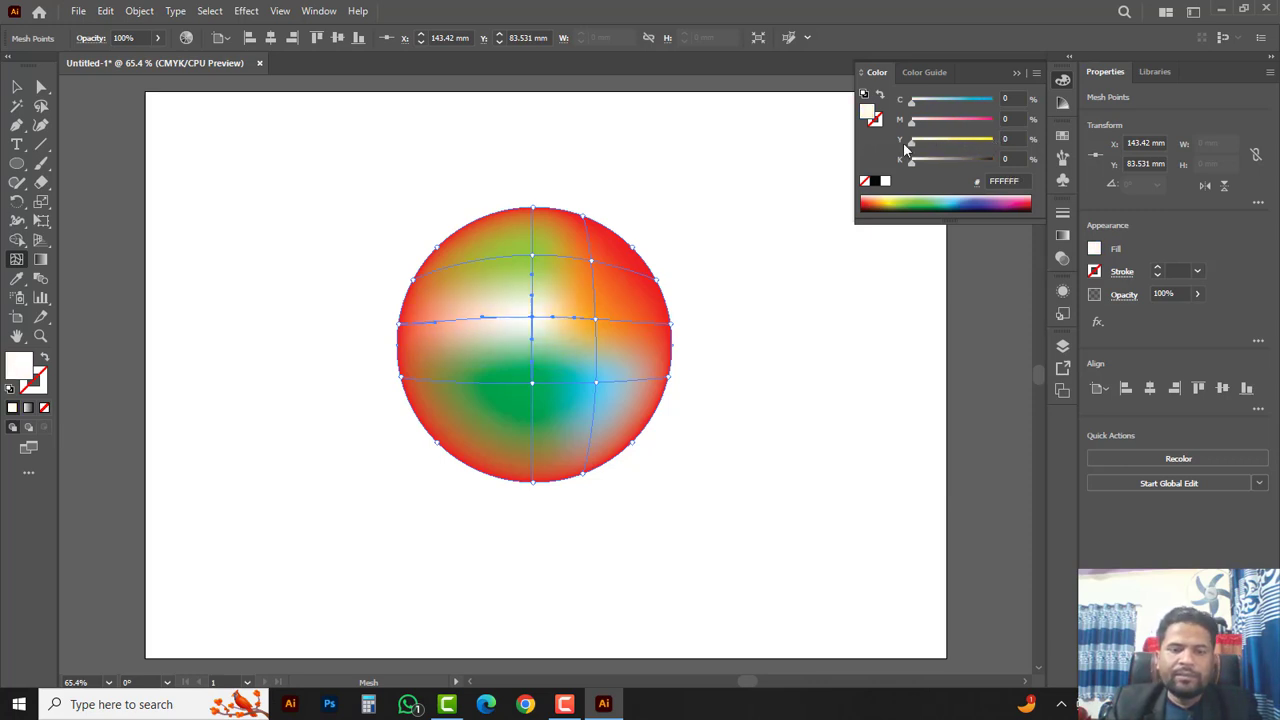
- Recolour the green mesh point below the circle's centre pink (C 0, M 66, Y 0, K 0) and switch to the Selection tool
click(536, 384)
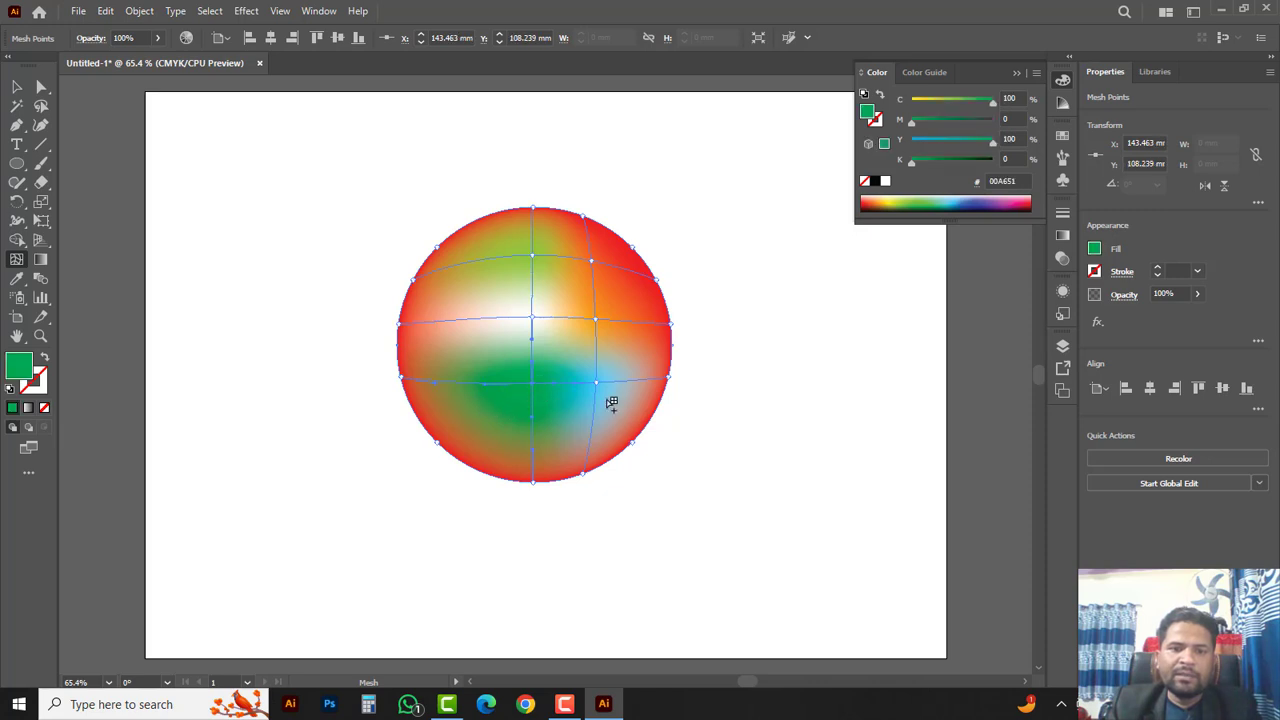
click(538, 257)
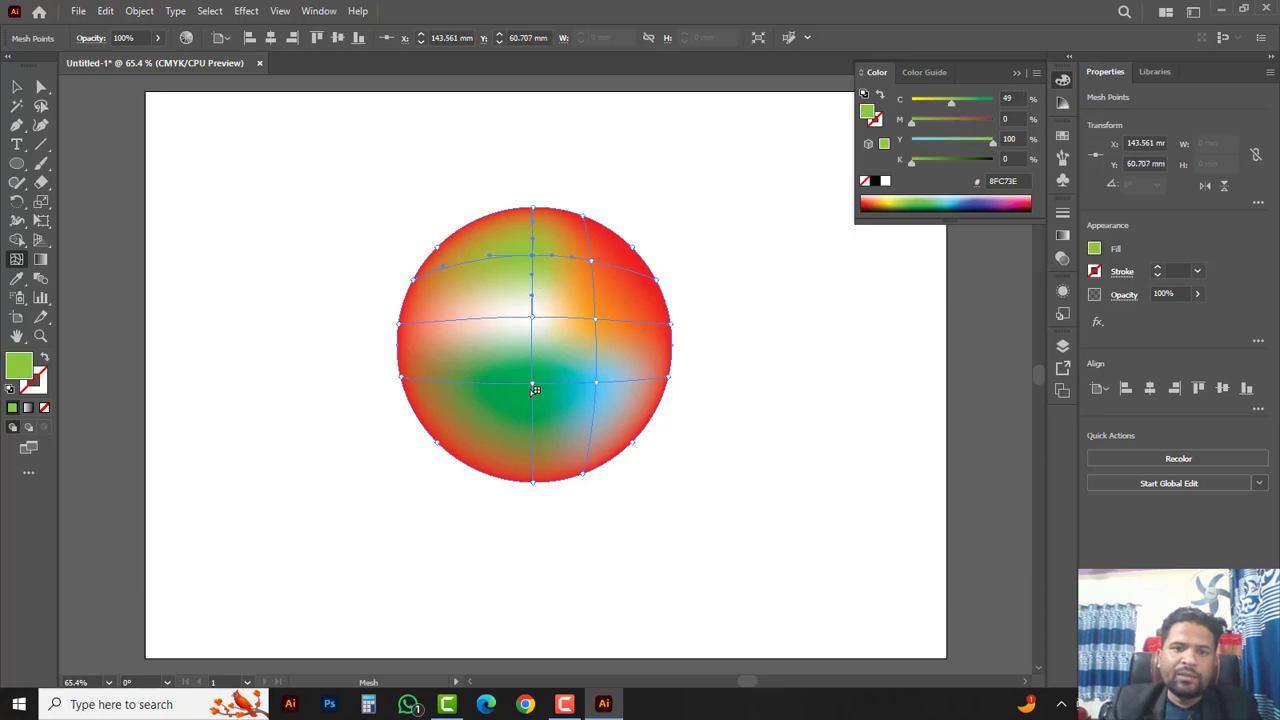
click(536, 384)
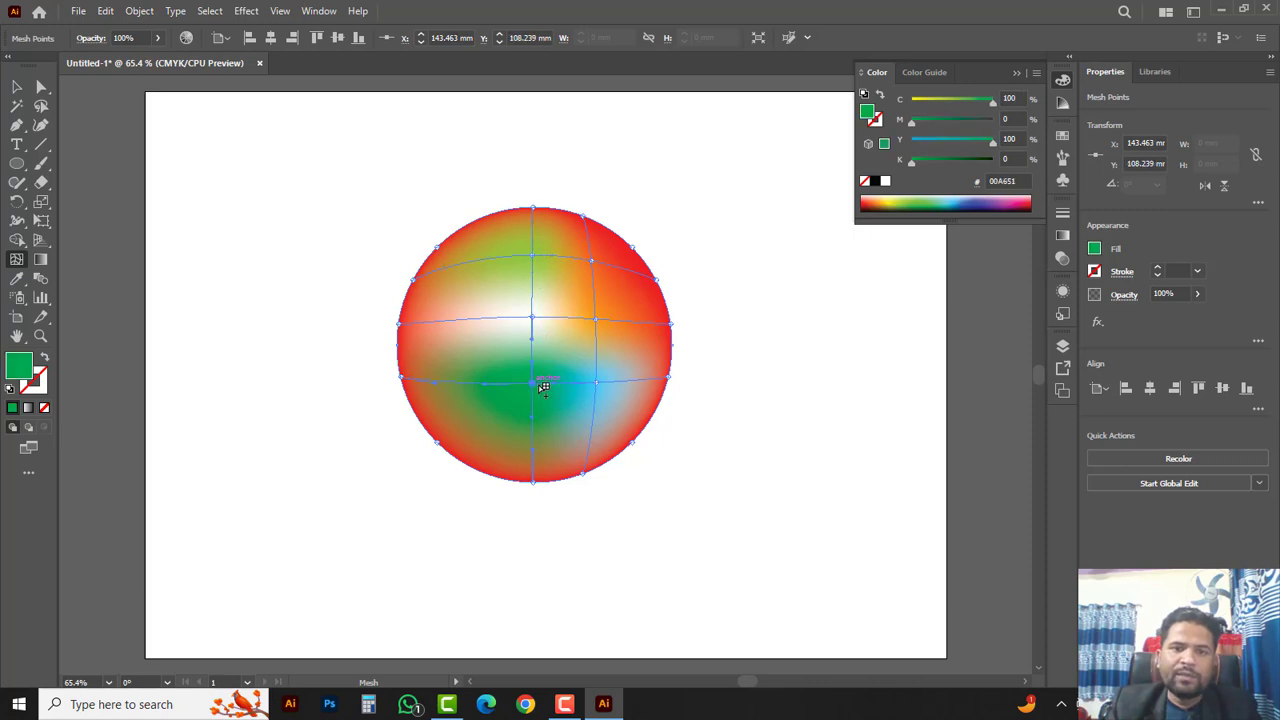
drag(993, 101, 911, 141)
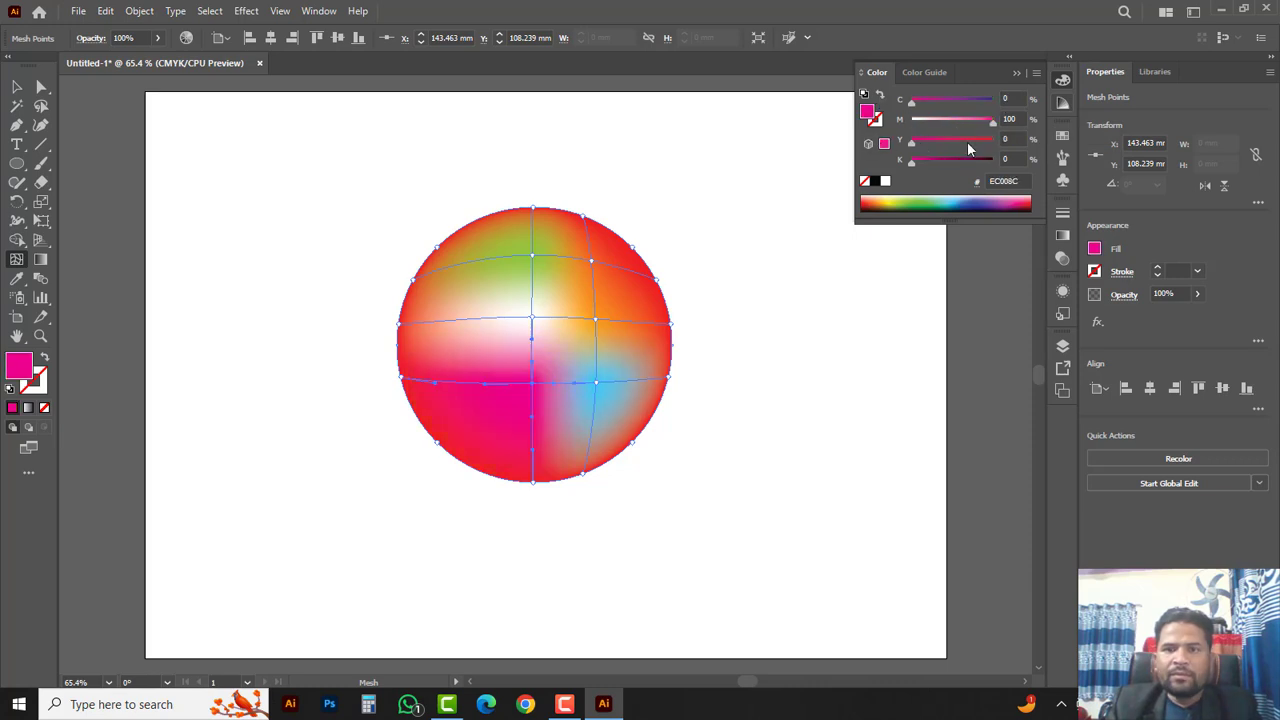
drag(992, 121, 965, 119)
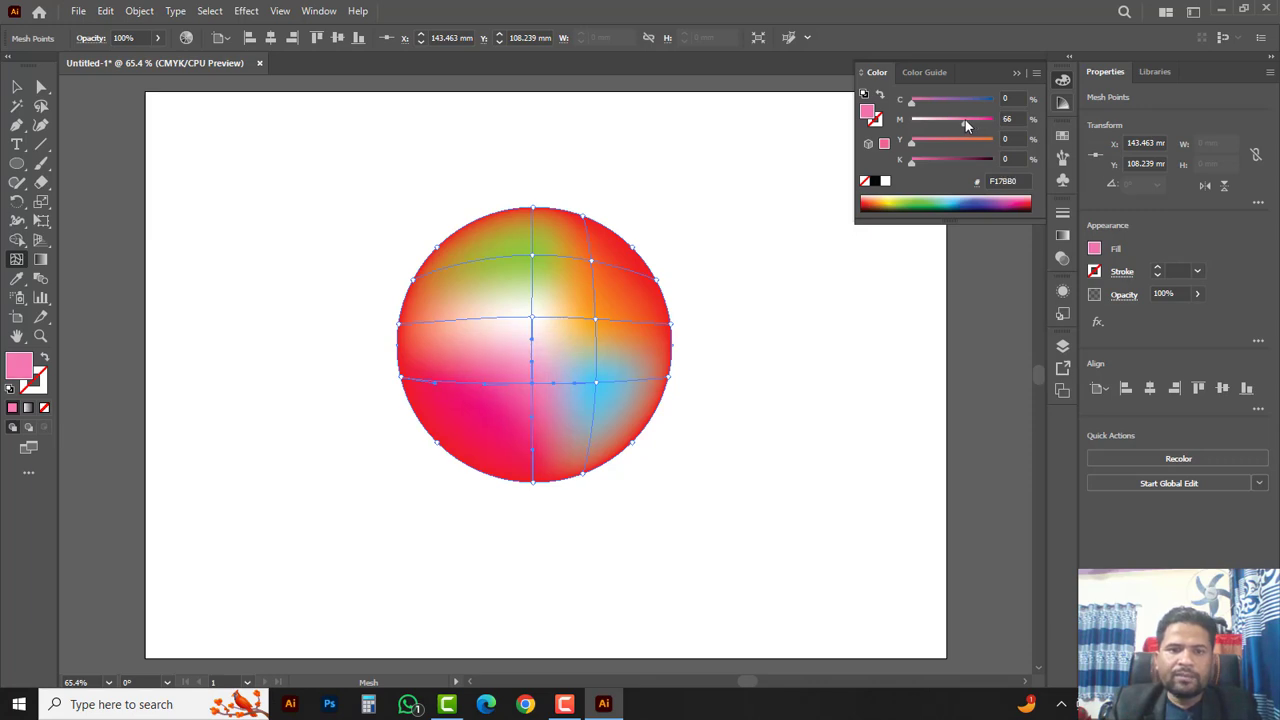
click(18, 88)
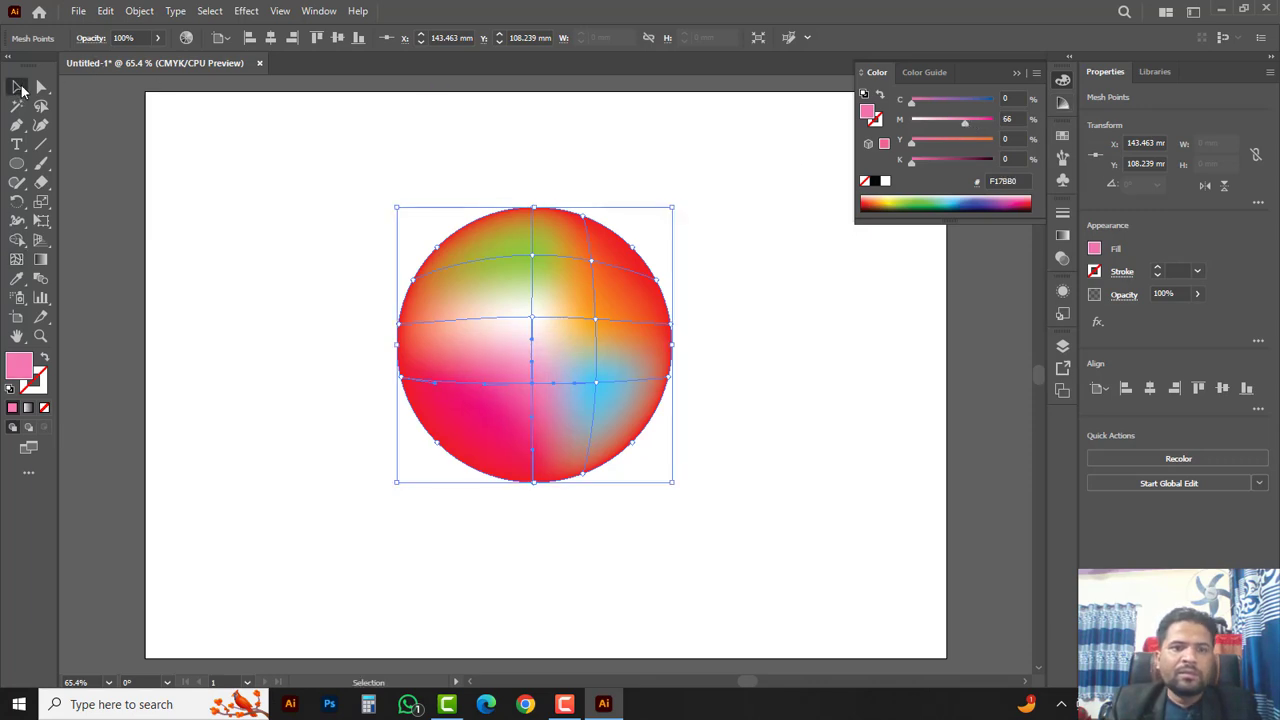
- Move the multicolour mesh circle to the artboard's upper-left corner and deselect it
drag(310, 183, 716, 490)
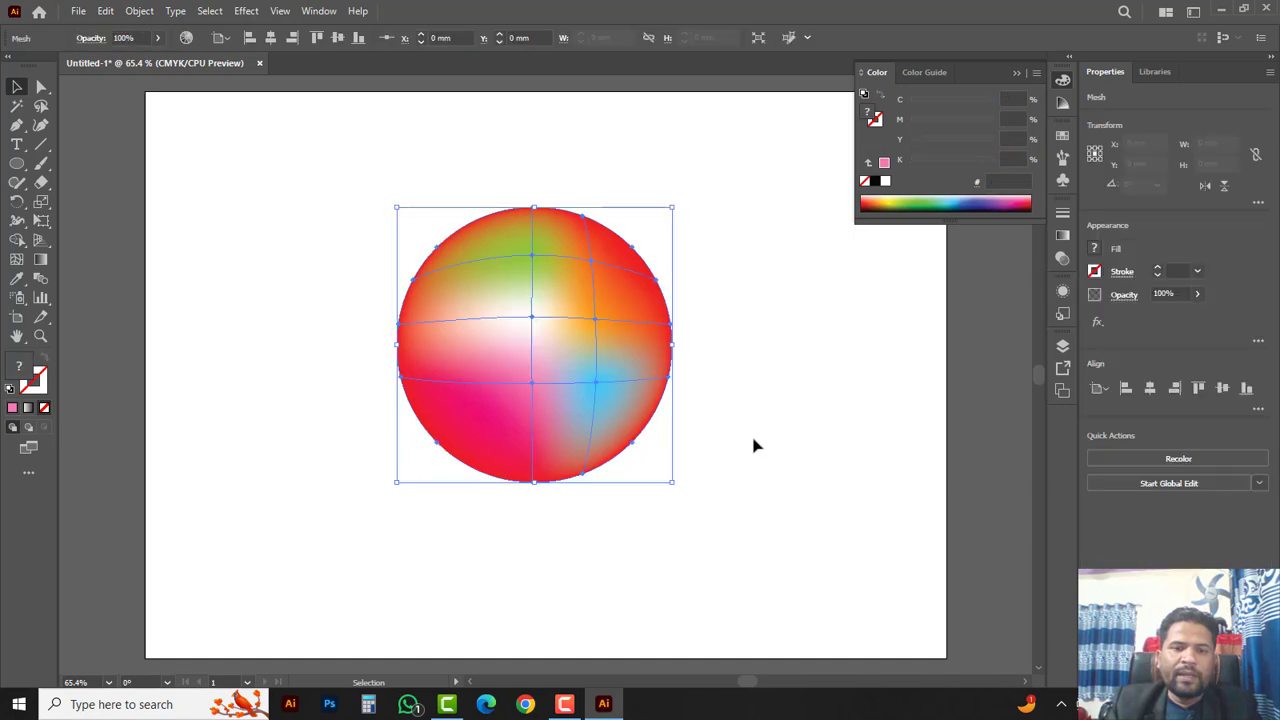
click(780, 363)
drag(724, 250, 444, 387)
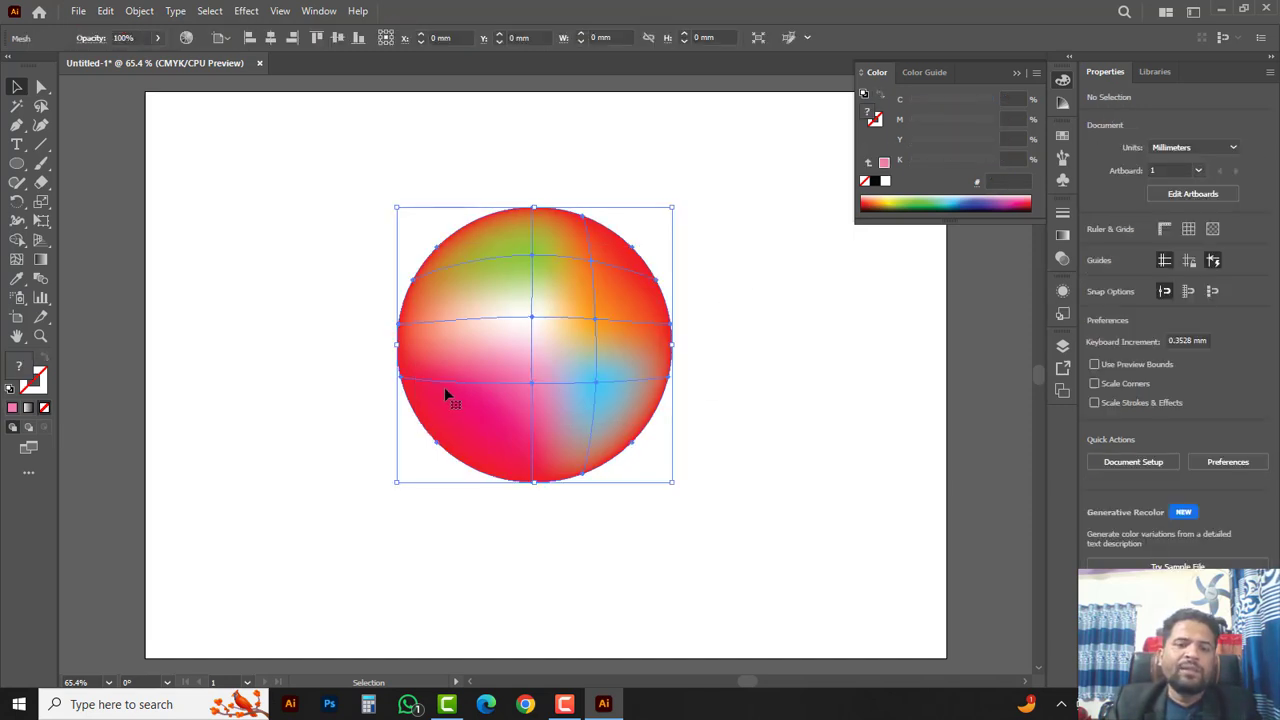
click(351, 287)
drag(567, 364, 340, 262)
click(531, 313)
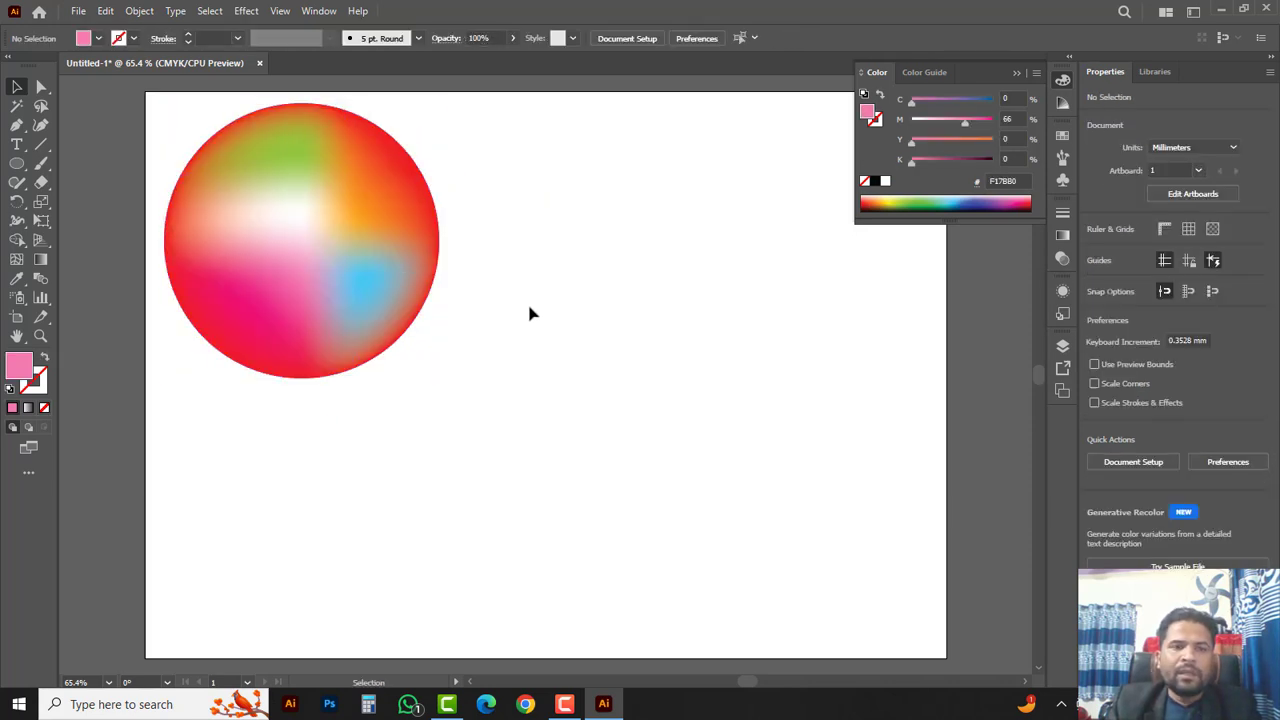
click(77, 11)
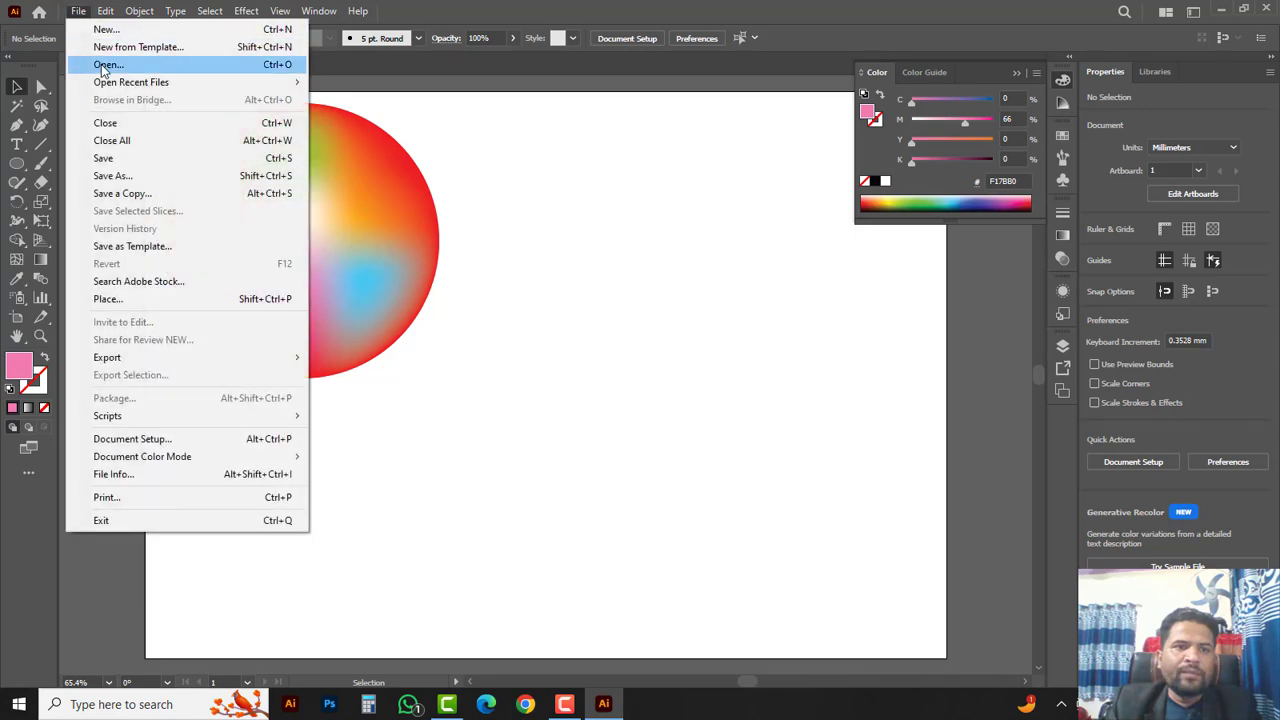
click(104, 62)
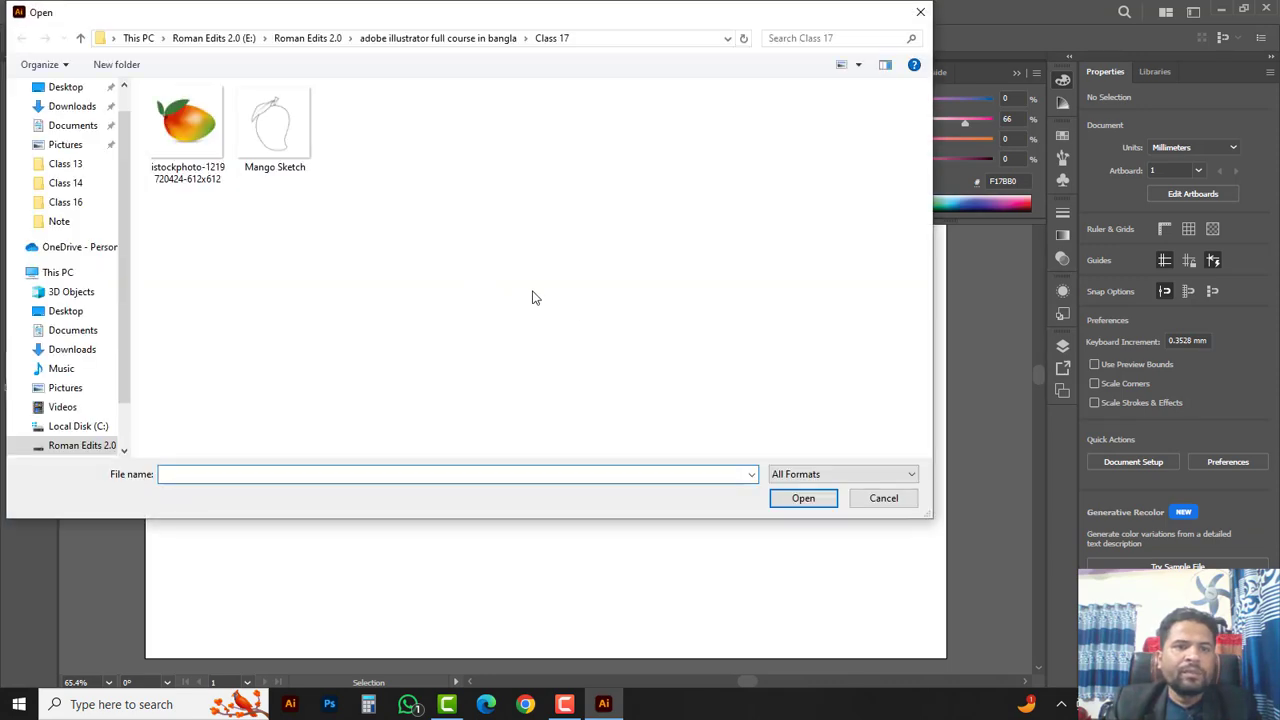
drag(338, 222, 184, 126)
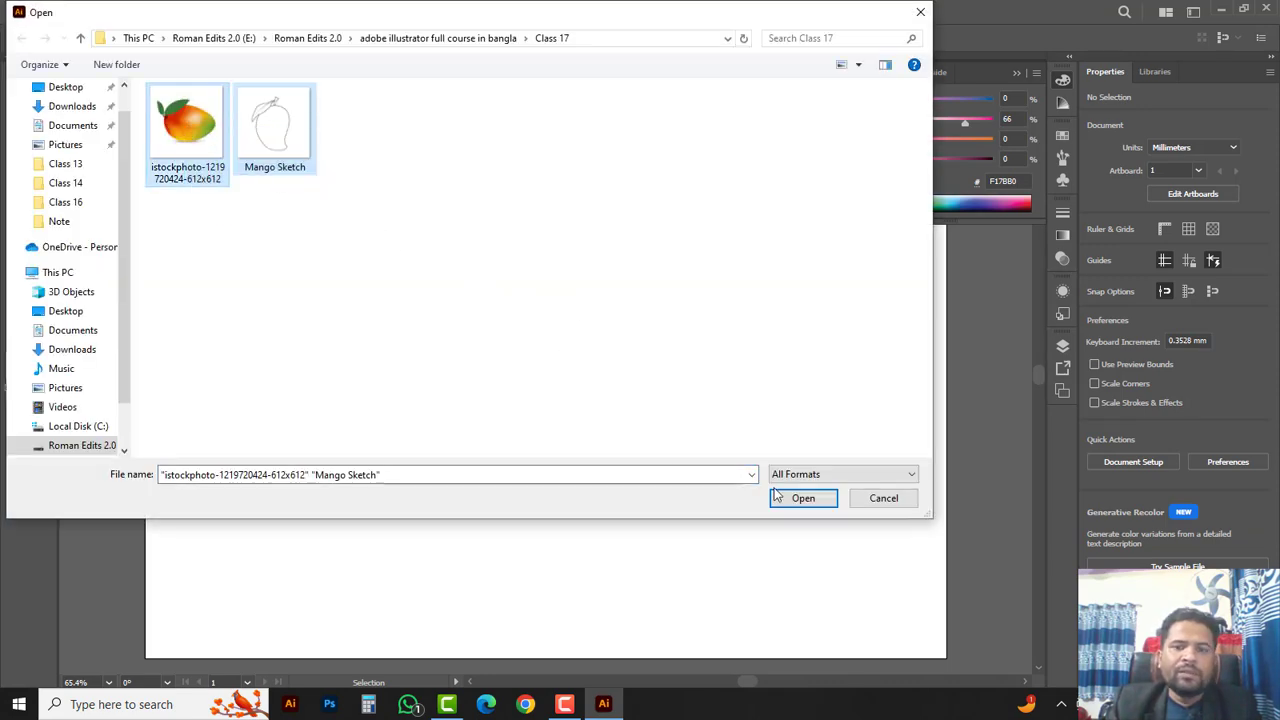
click(778, 496)
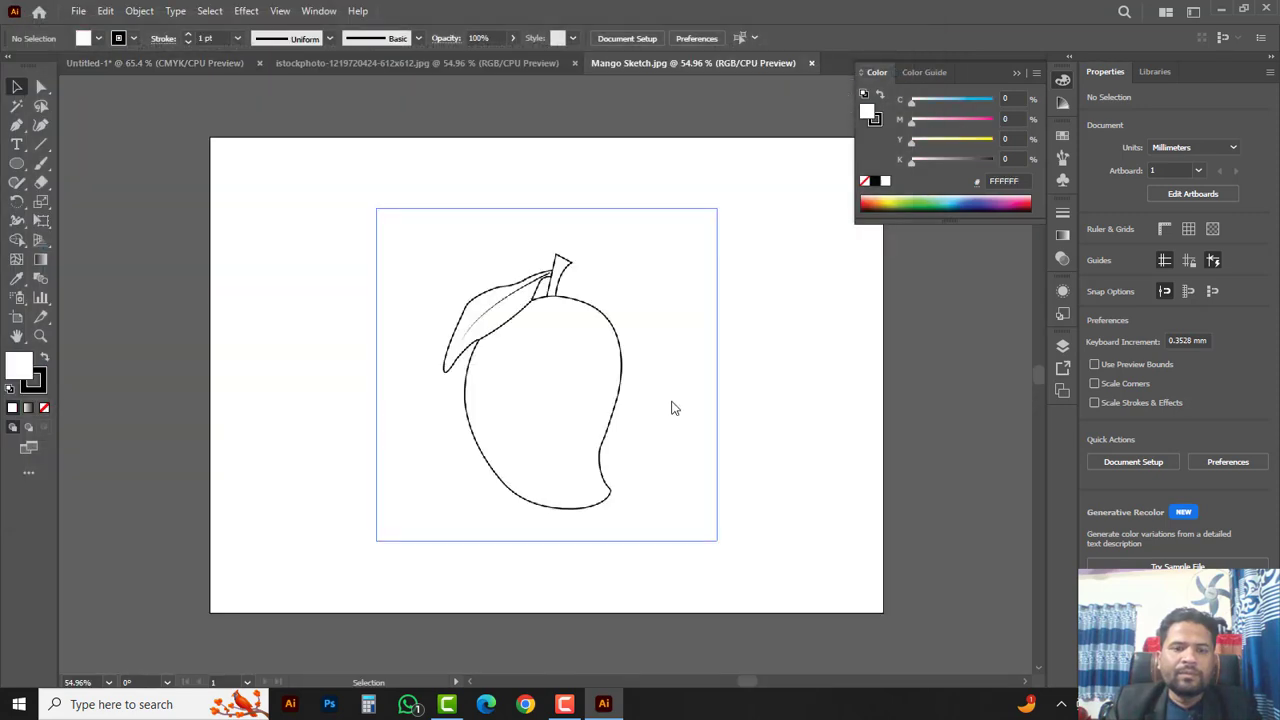
- Shift the mango sketch image slightly upward on its artboard and lock it in place
click(634, 351)
mouse_move(634, 351)
mouse_down()
mouse_move(797, 374)
mouse_move(891, 408)
mouse_move(654, 349)
mouse_move(663, 360)
mouse_up()
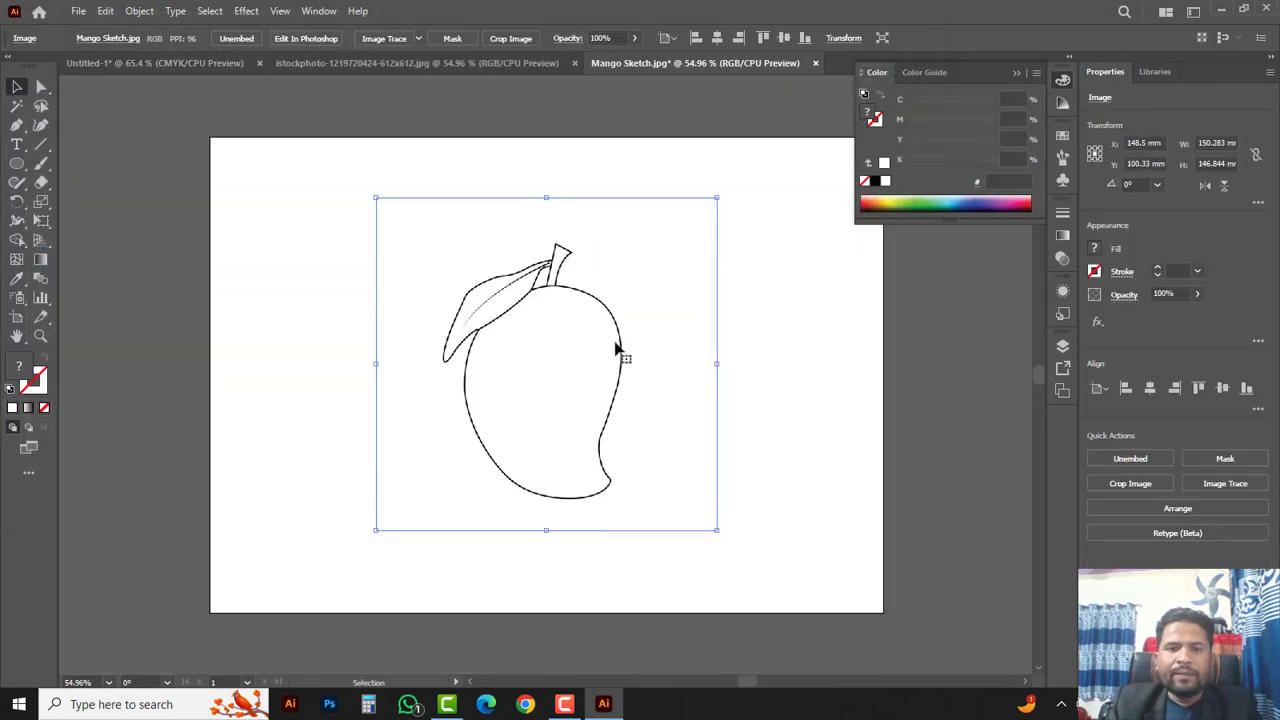
click(745, 366)
drag(314, 191, 553, 418)
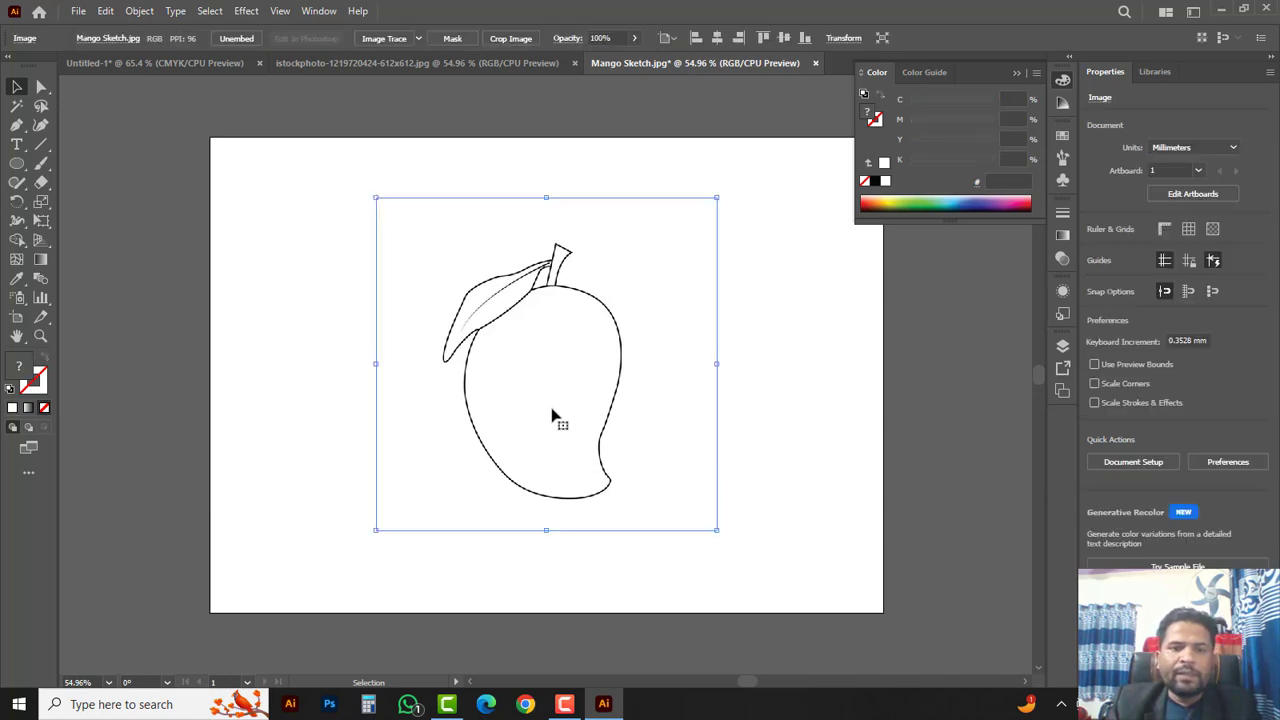
click(139, 11)
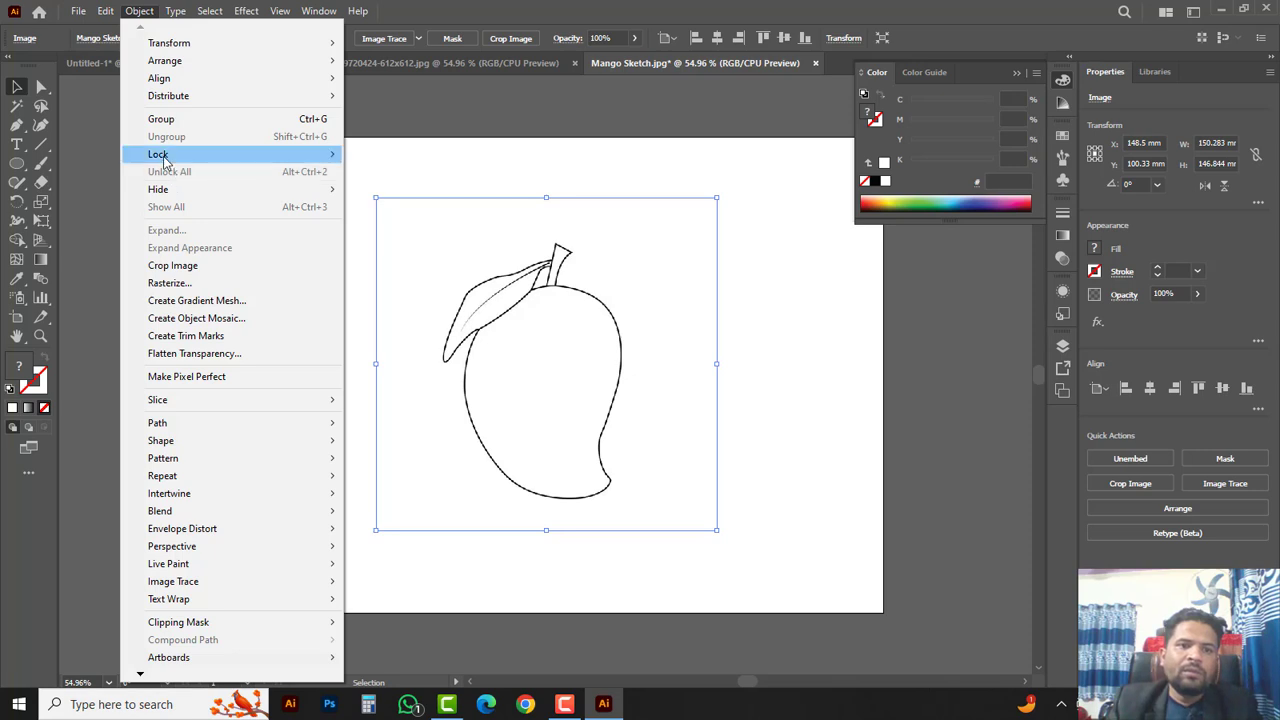
mouse_move(200, 156)
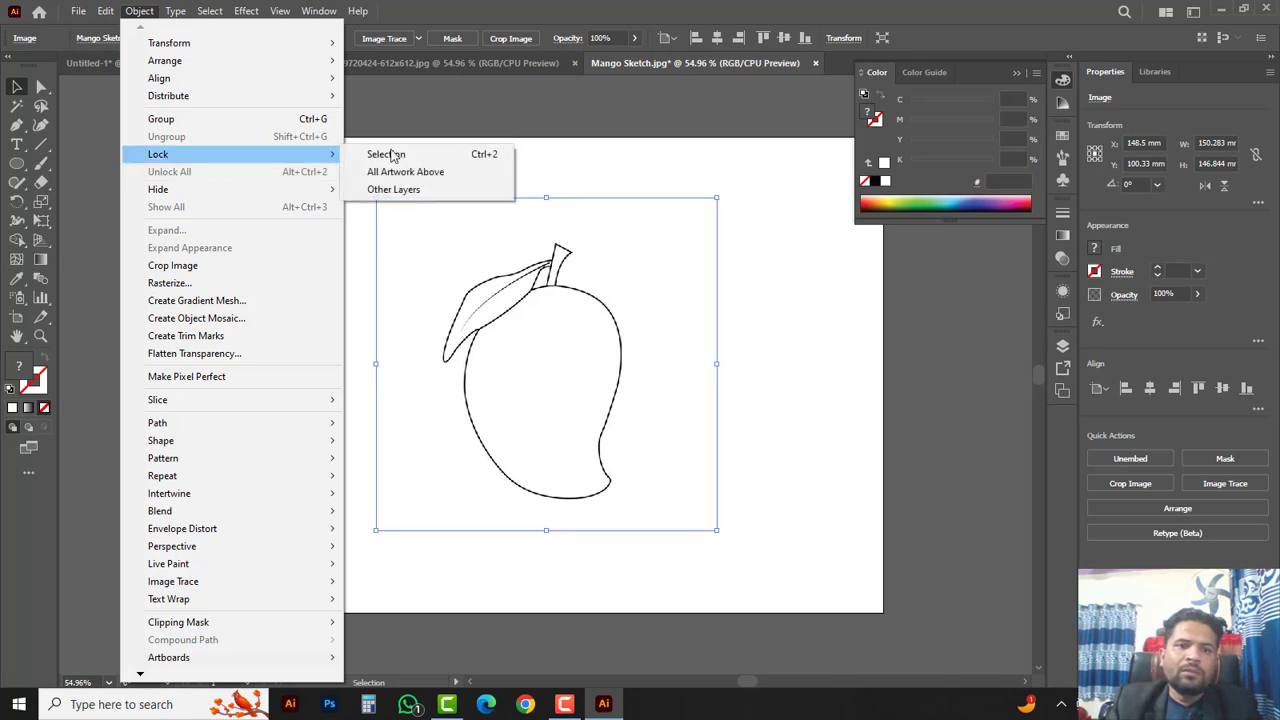
click(493, 155)
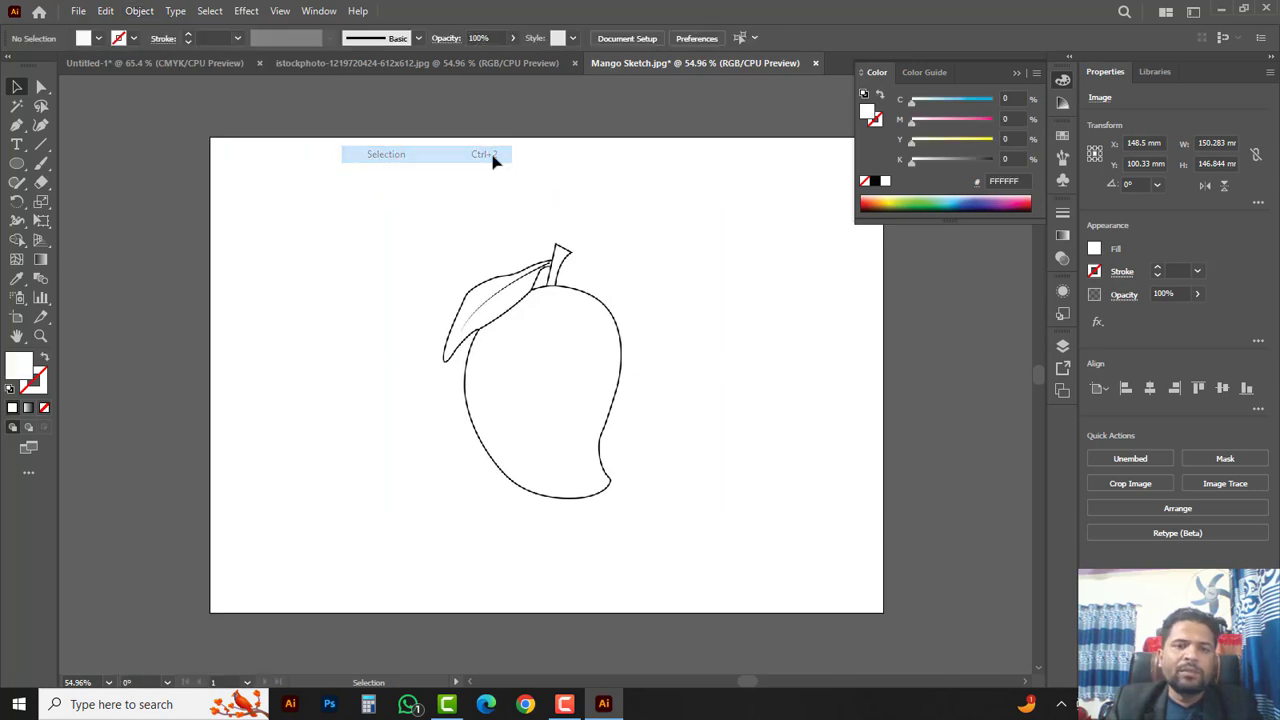
- Trace the mango's top and right edge with the Pen tool from inside the leaf to the pointed tip, with no fill
ctrl+click(566, 378)
ctrl+click(566, 378)
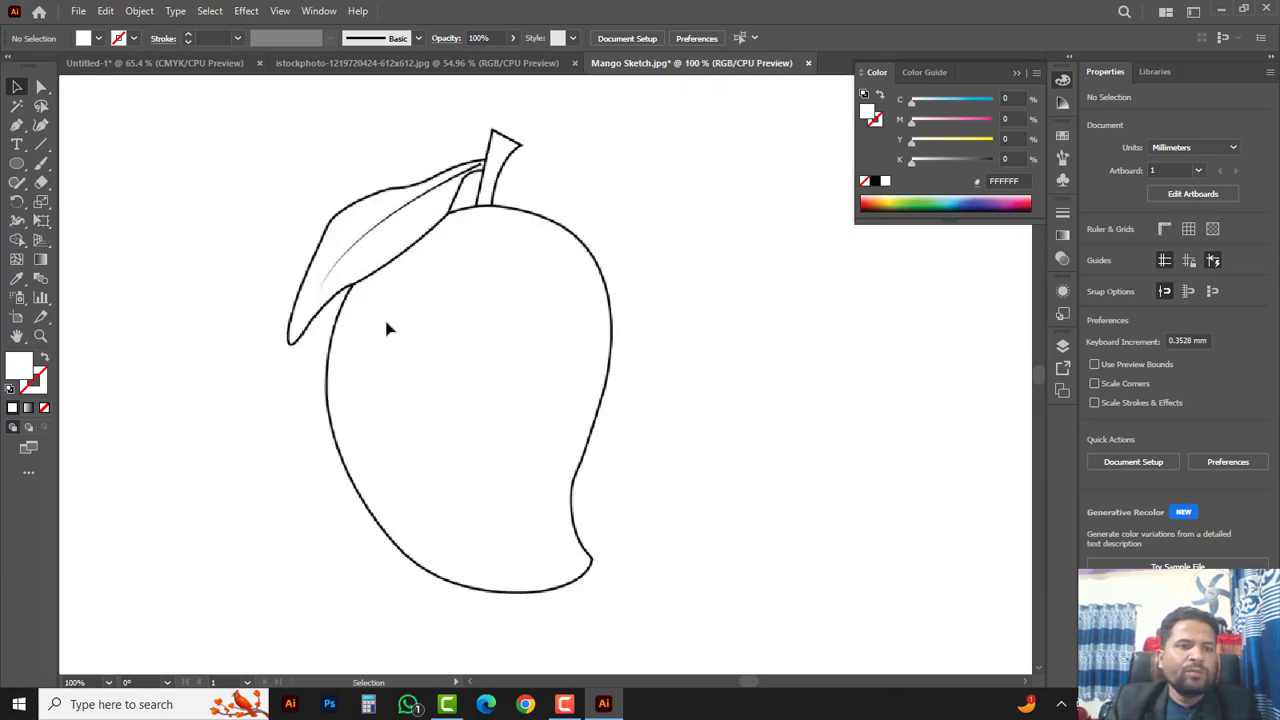
drag(16, 125, 70, 128)
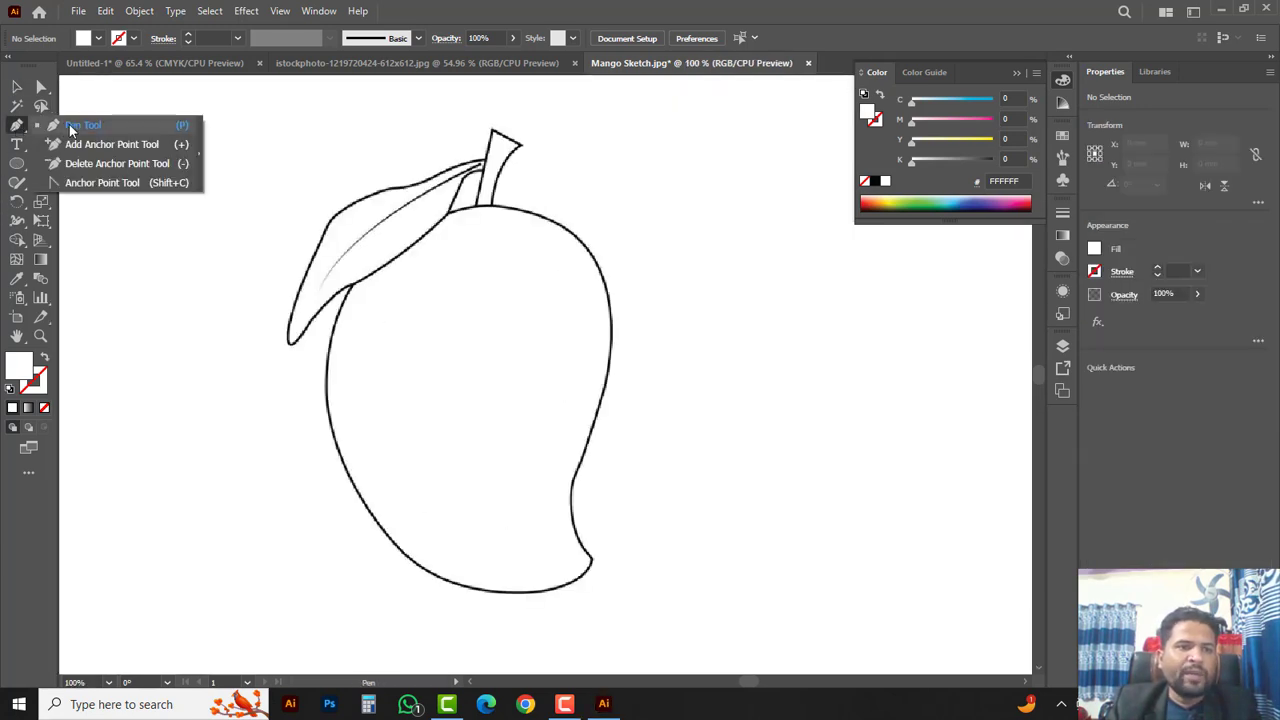
click(70, 128)
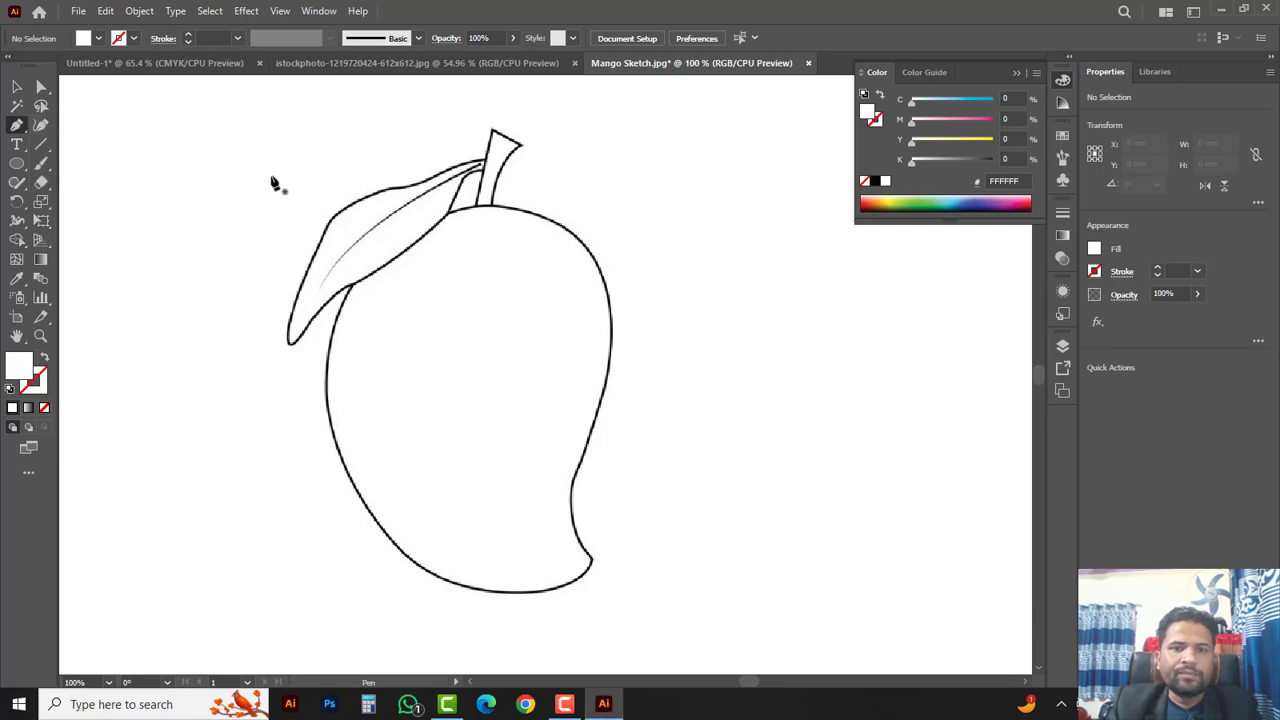
click(414, 224)
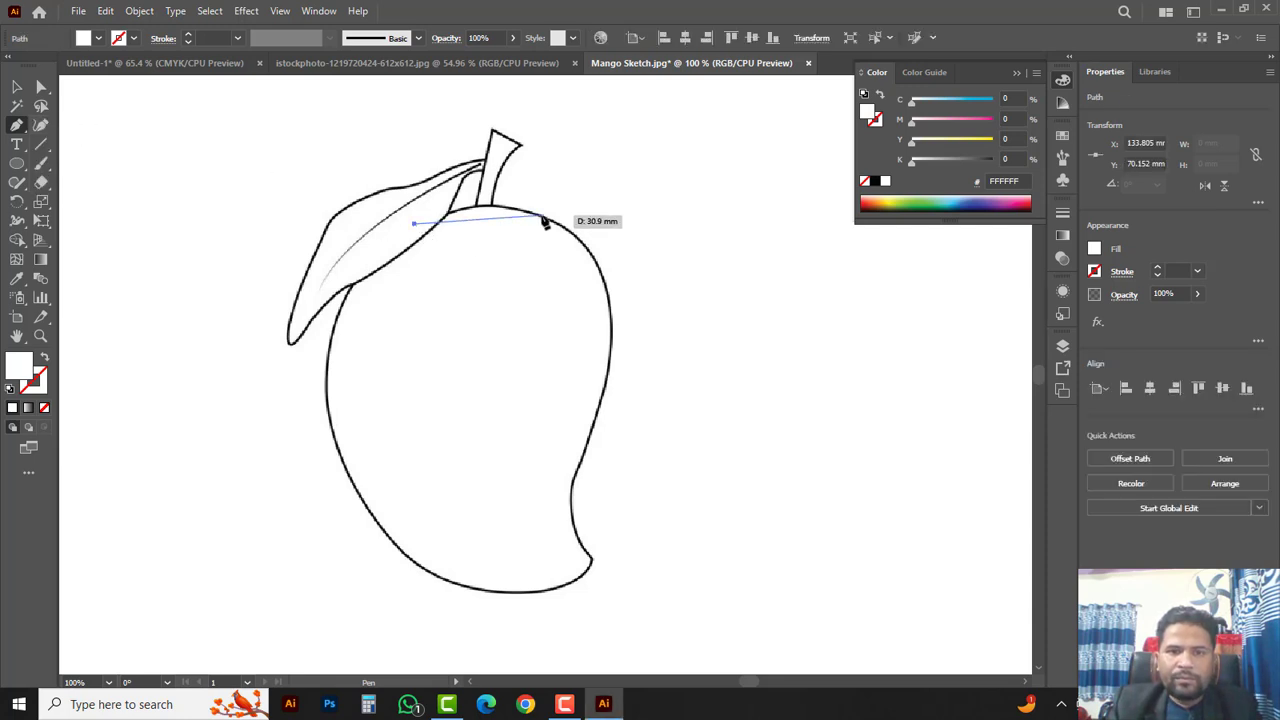
drag(541, 215, 600, 237)
click(612, 350)
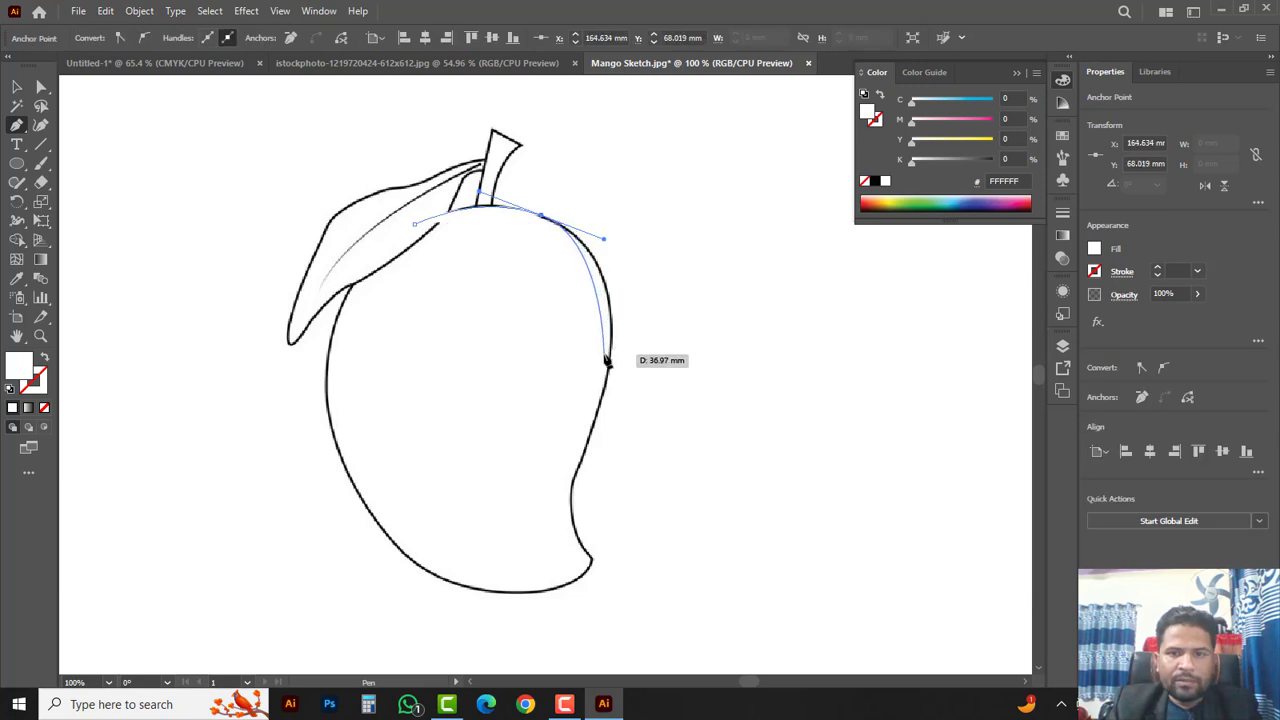
drag(613, 357, 606, 392)
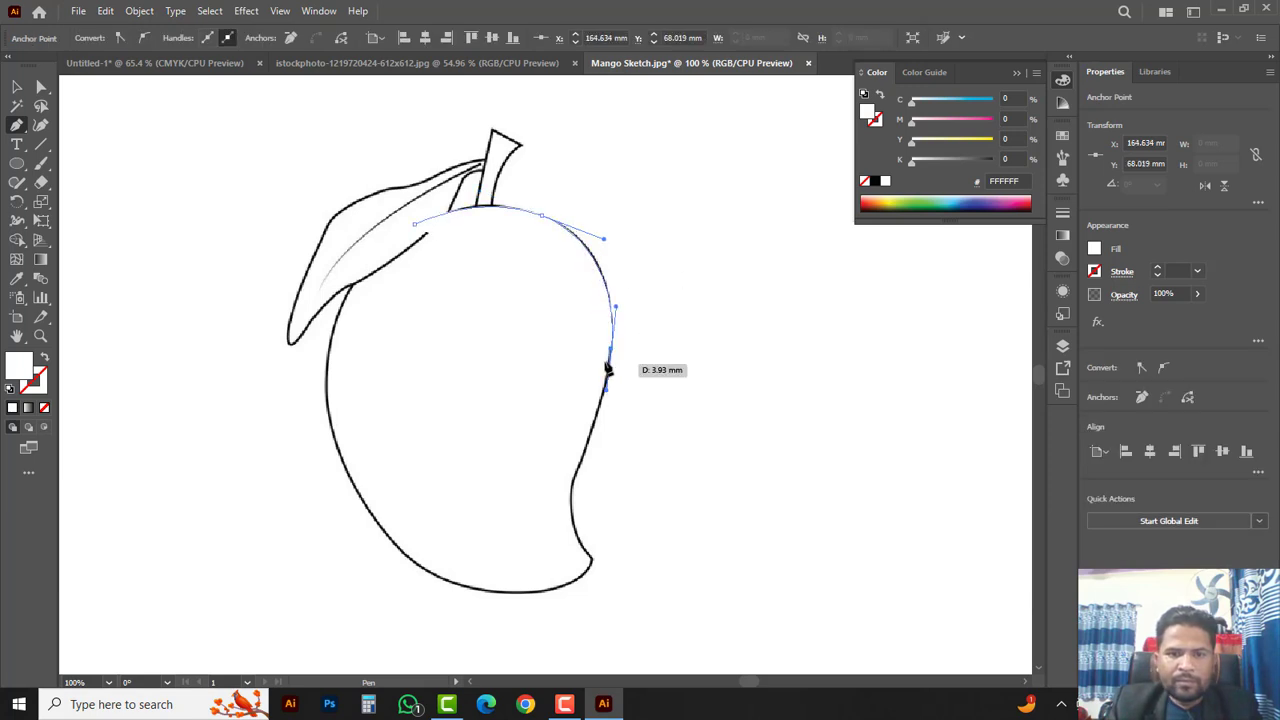
click(573, 488)
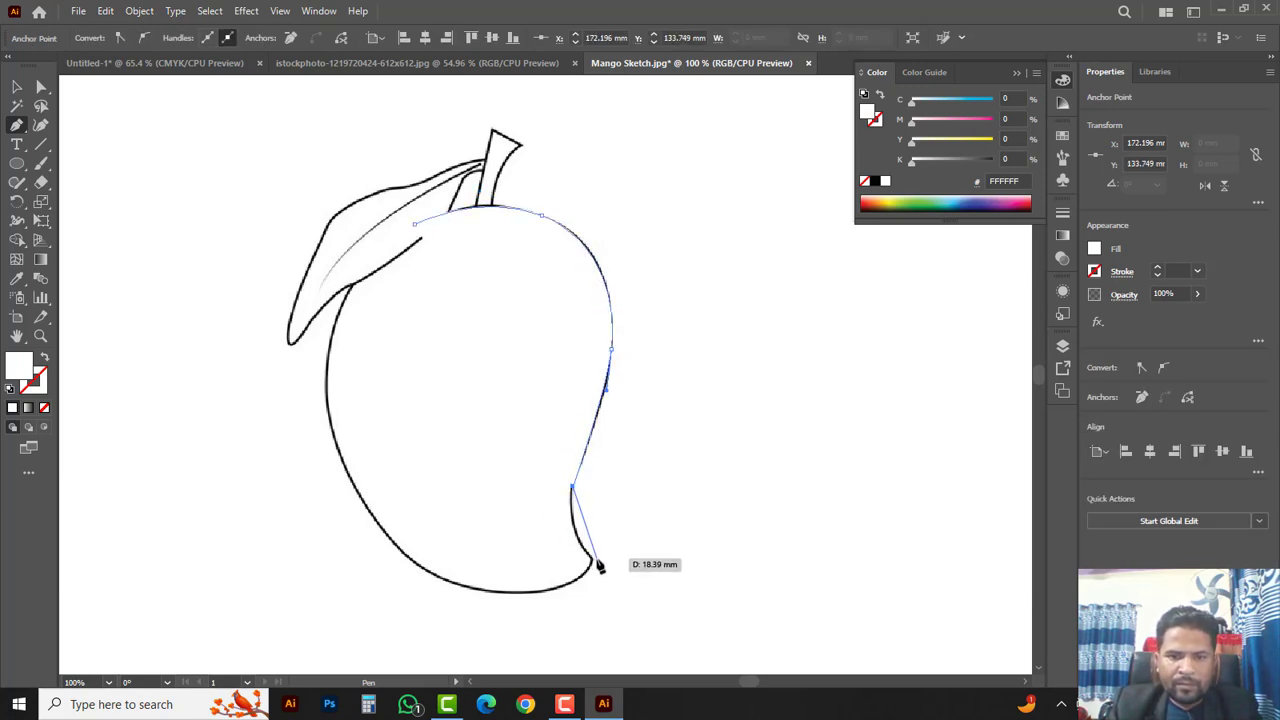
drag(591, 557, 621, 572)
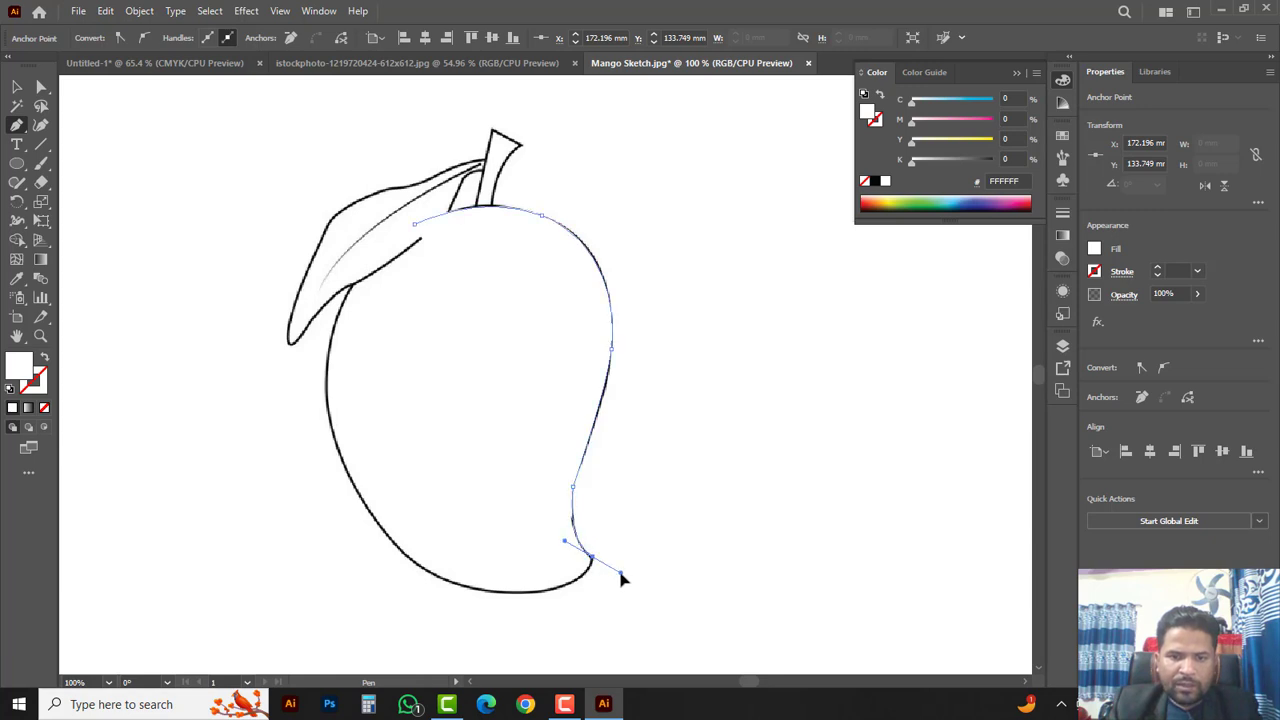
click(865, 181)
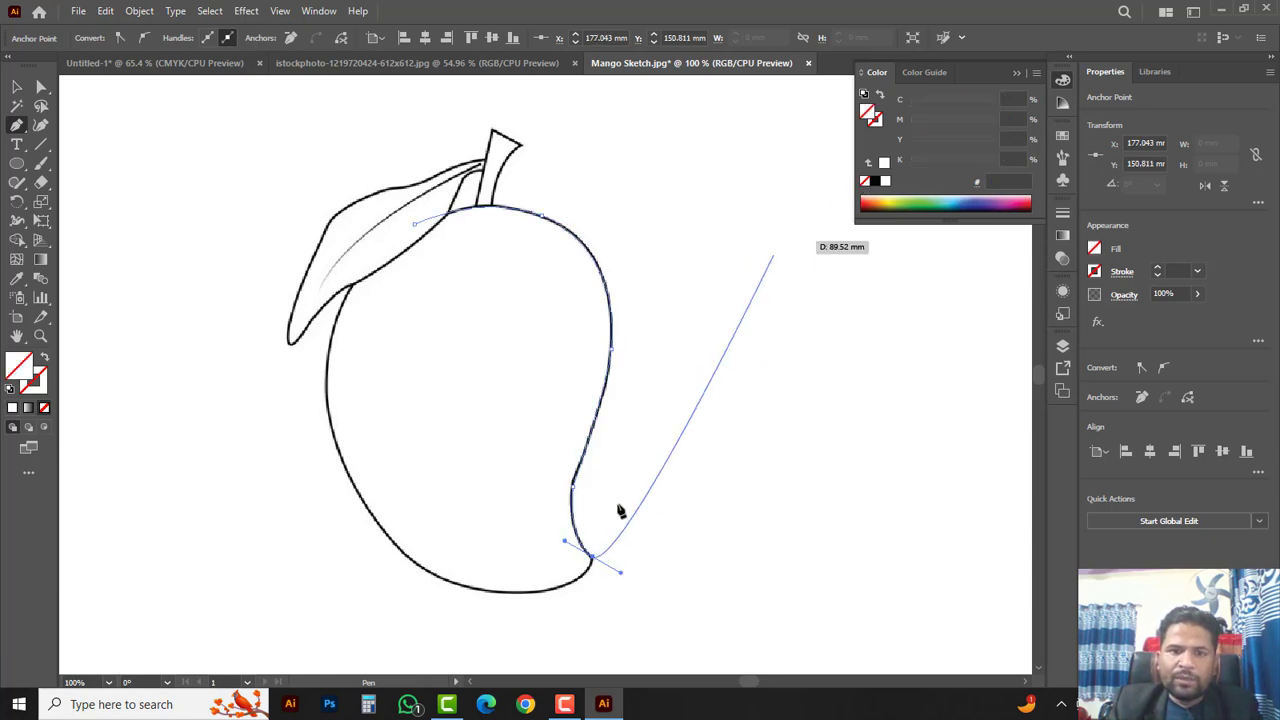
- Continue the outline from a corner at the tip around the mango's bottom and left side, close it inside the leaf, and smooth the closing curve
alt+click(592, 559)
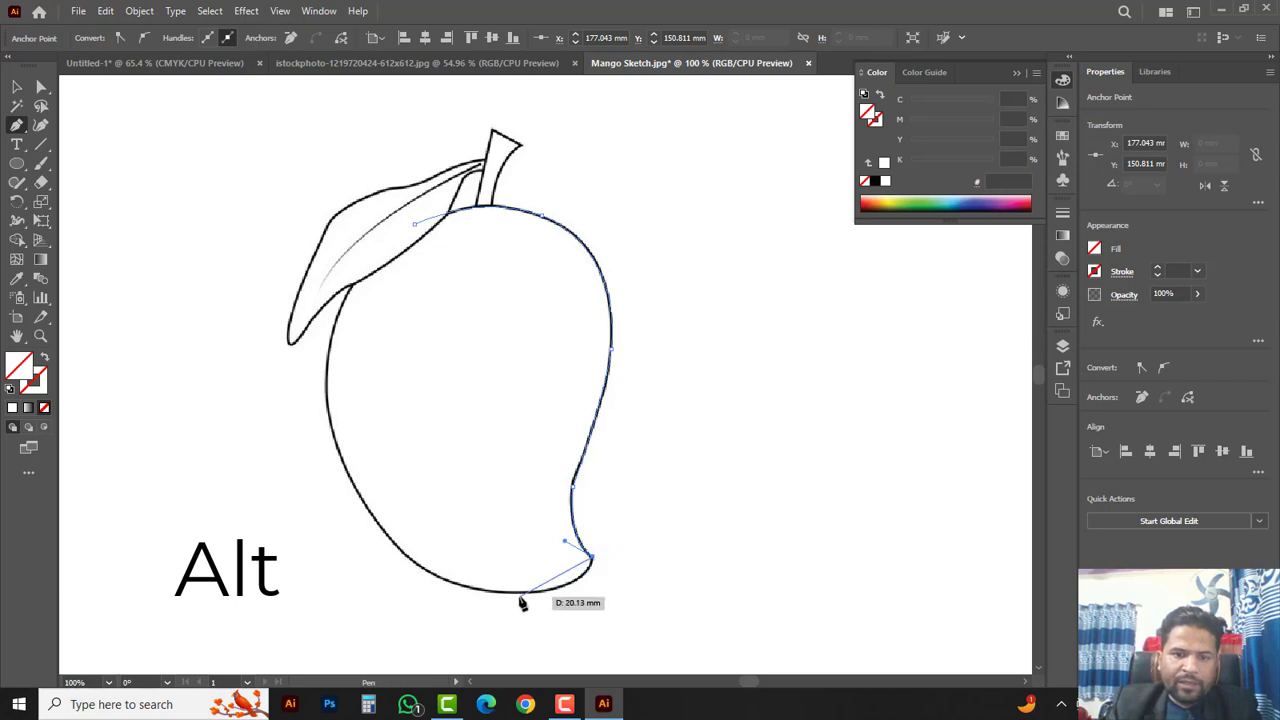
drag(526, 593, 467, 595)
drag(366, 507, 316, 427)
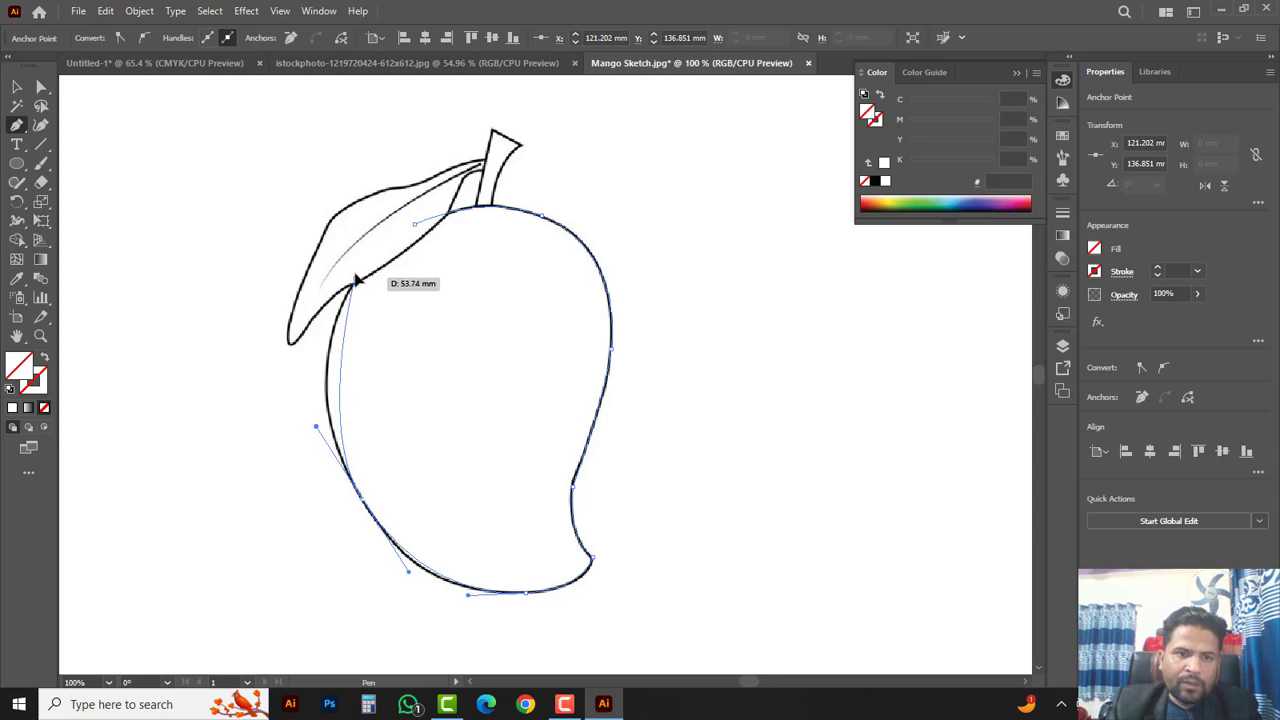
drag(354, 280, 397, 199)
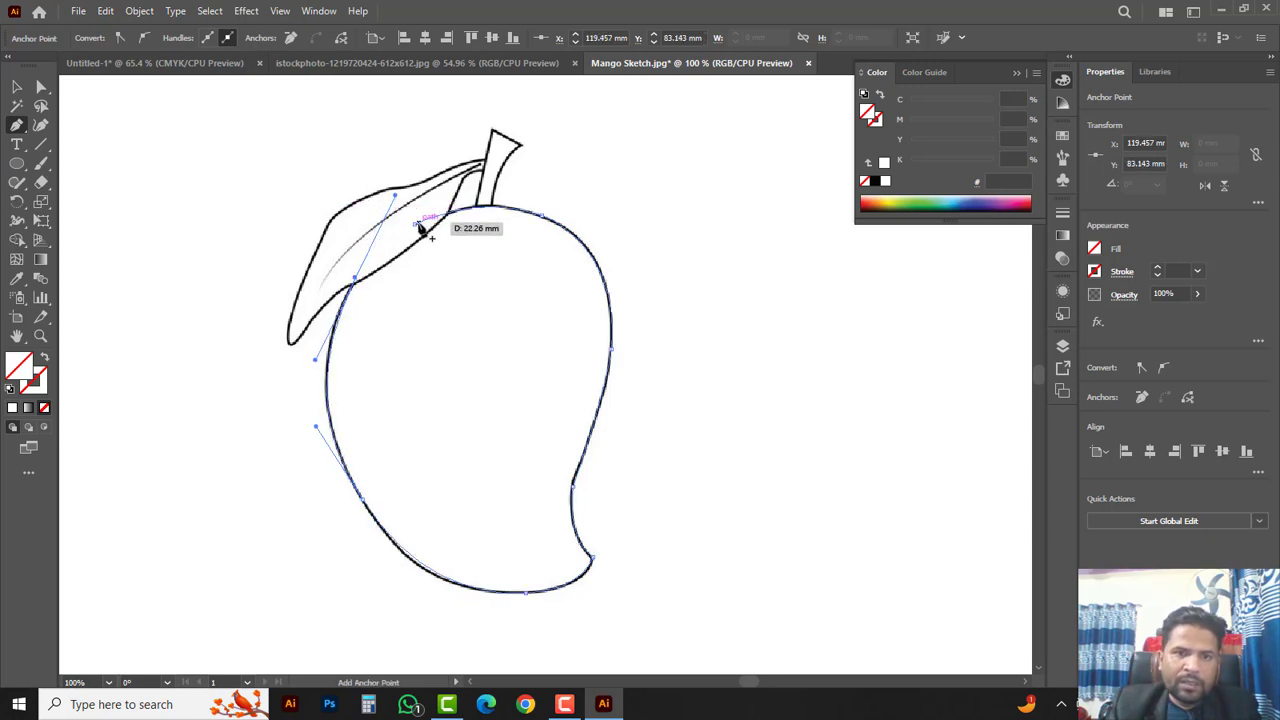
click(415, 228)
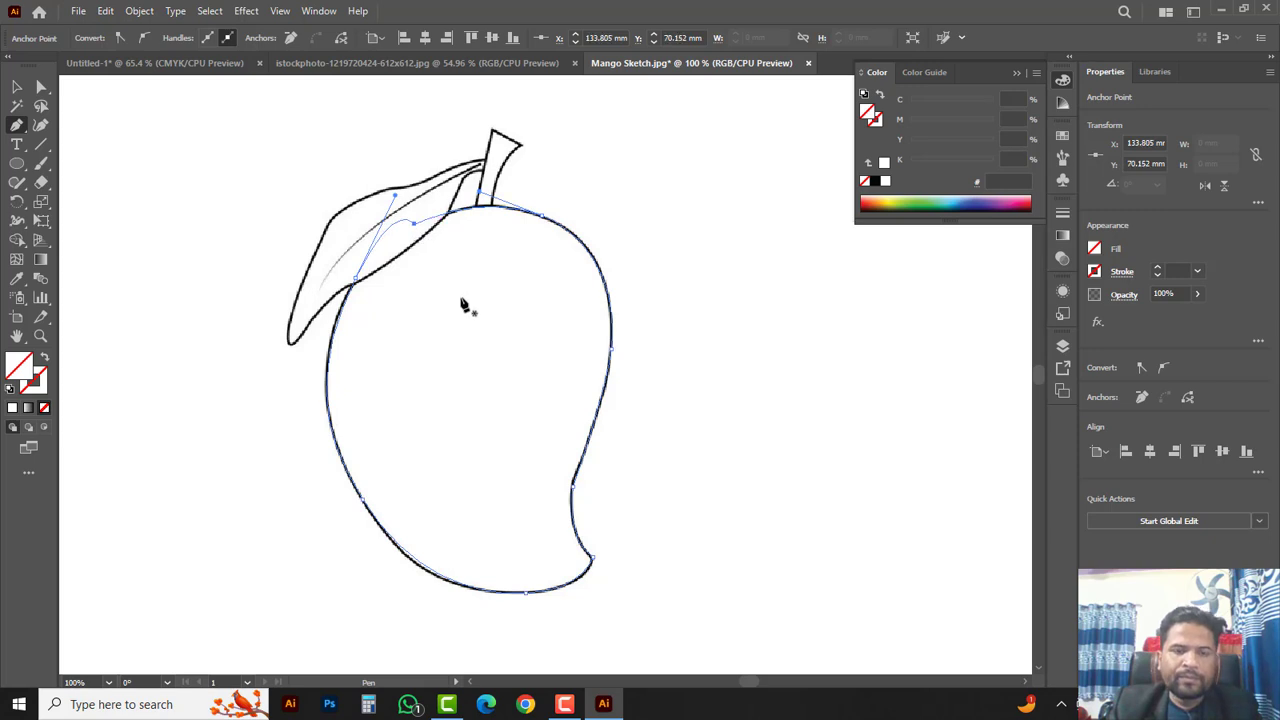
key(alt)
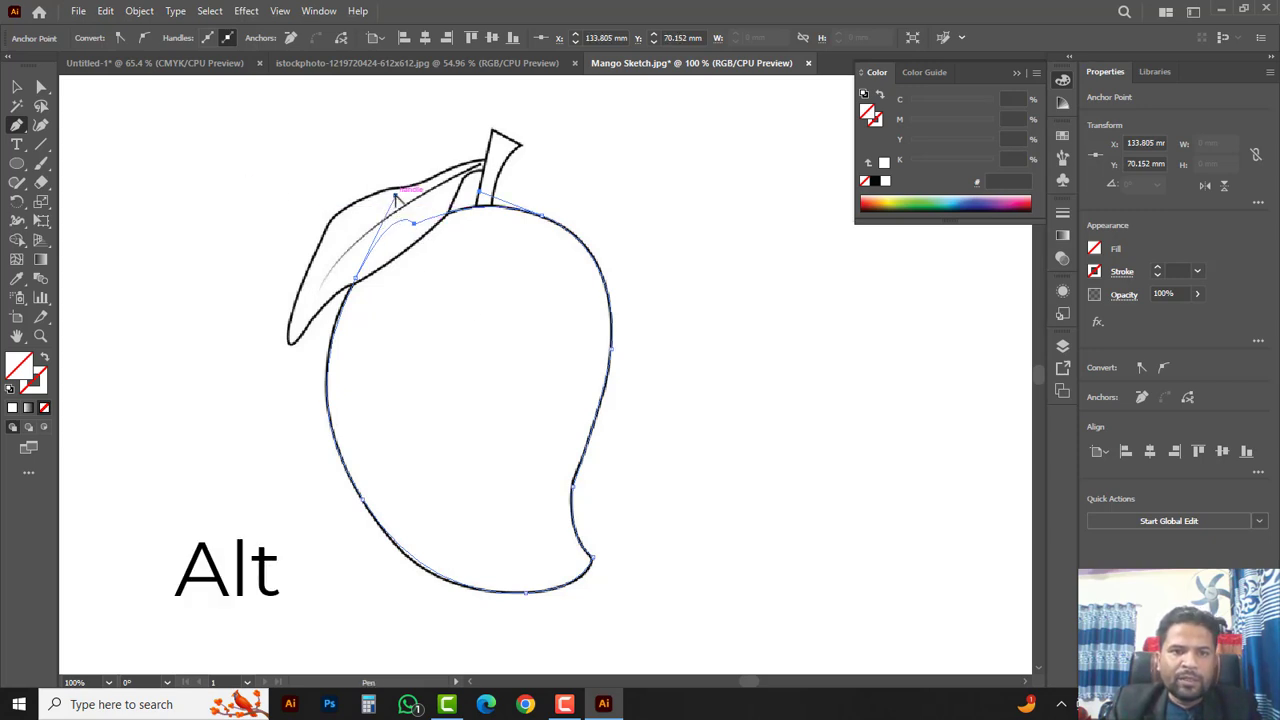
drag(396, 200, 380, 240)
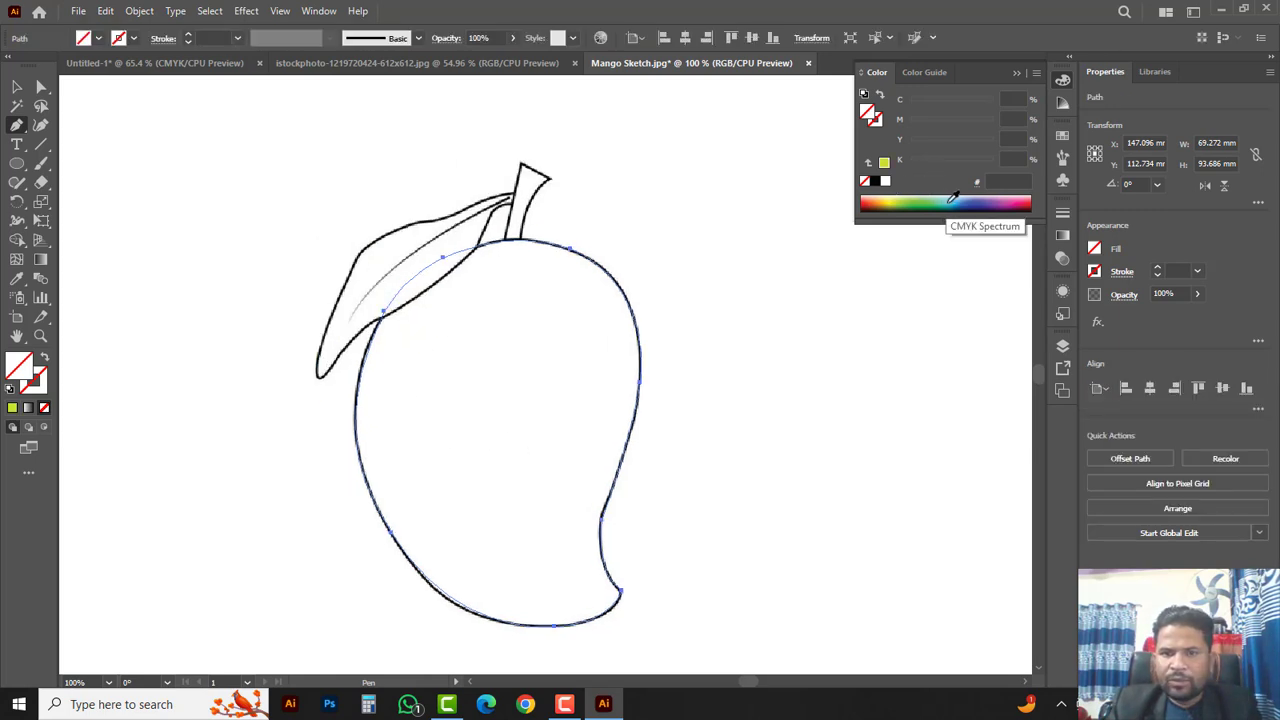
- Fill the closed mango shape with light blue (C 63.92, M 0, Y 12.55, K 0) and deselect it
click(938, 197)
click(17, 88)
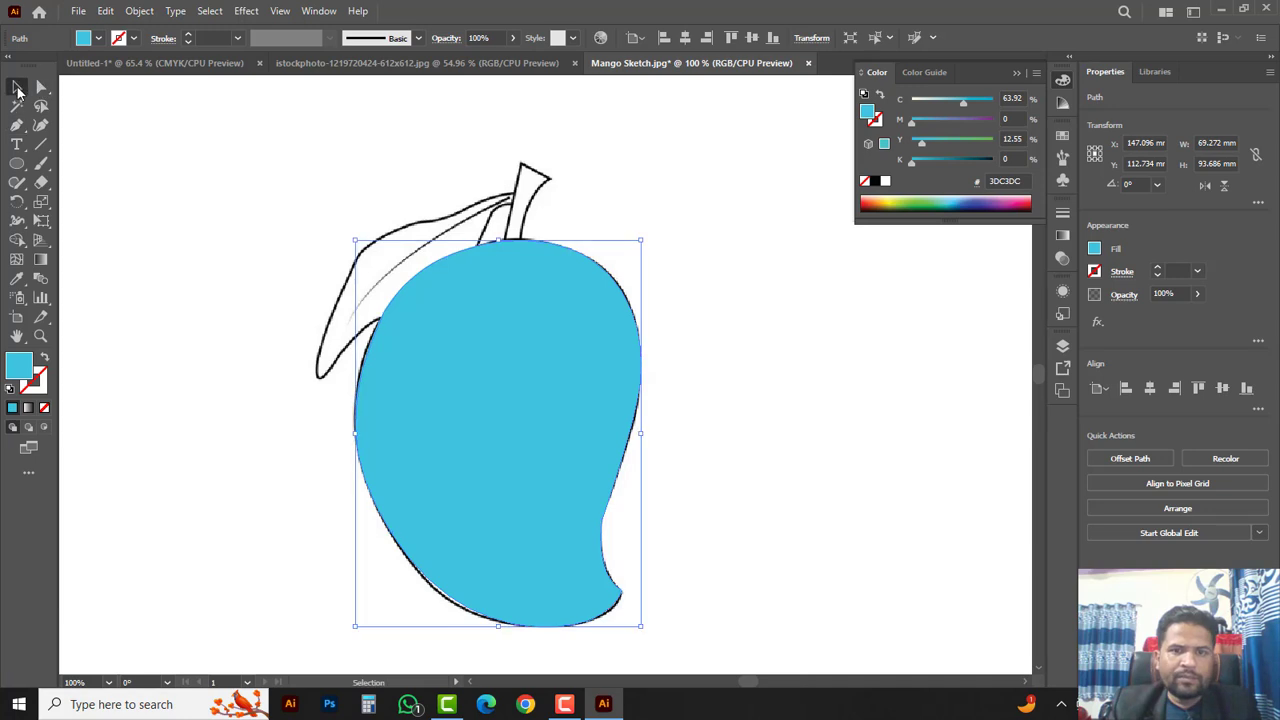
click(735, 233)
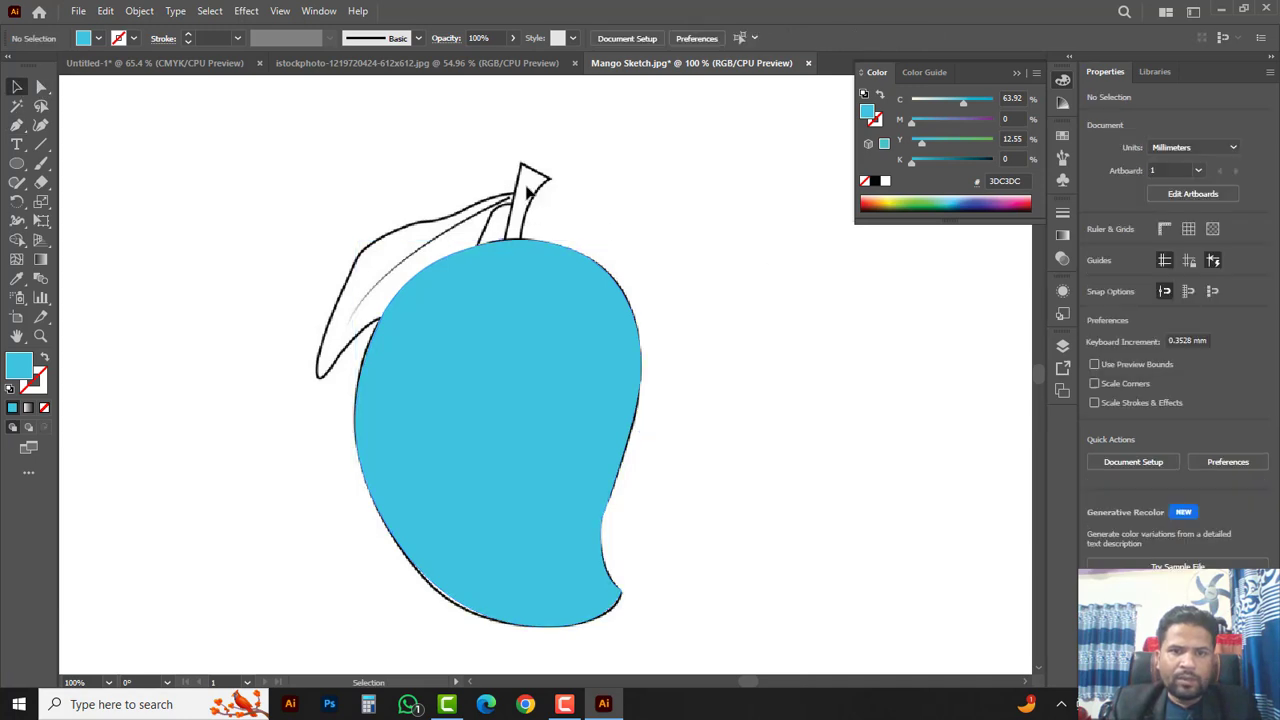
- Trace the mango's stem as a closed Pen tool shape overlapping the fruit's top and fill it black (K 100)
click(17, 125)
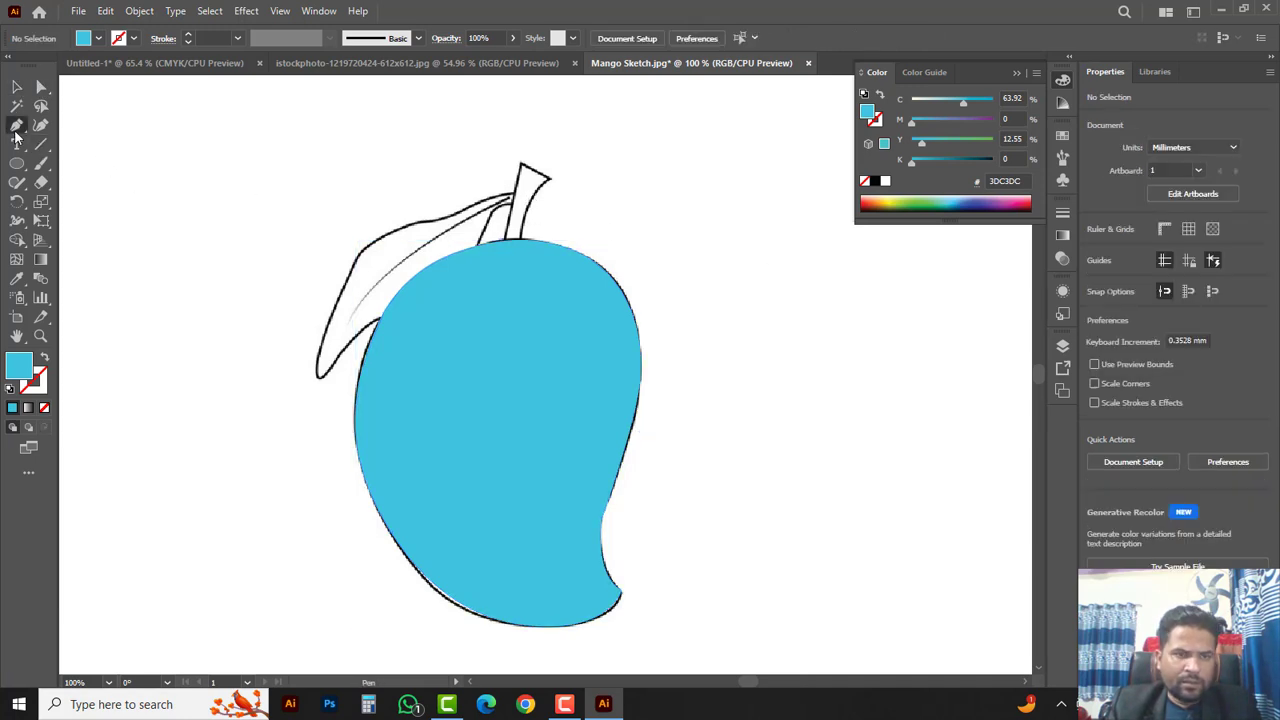
click(549, 180)
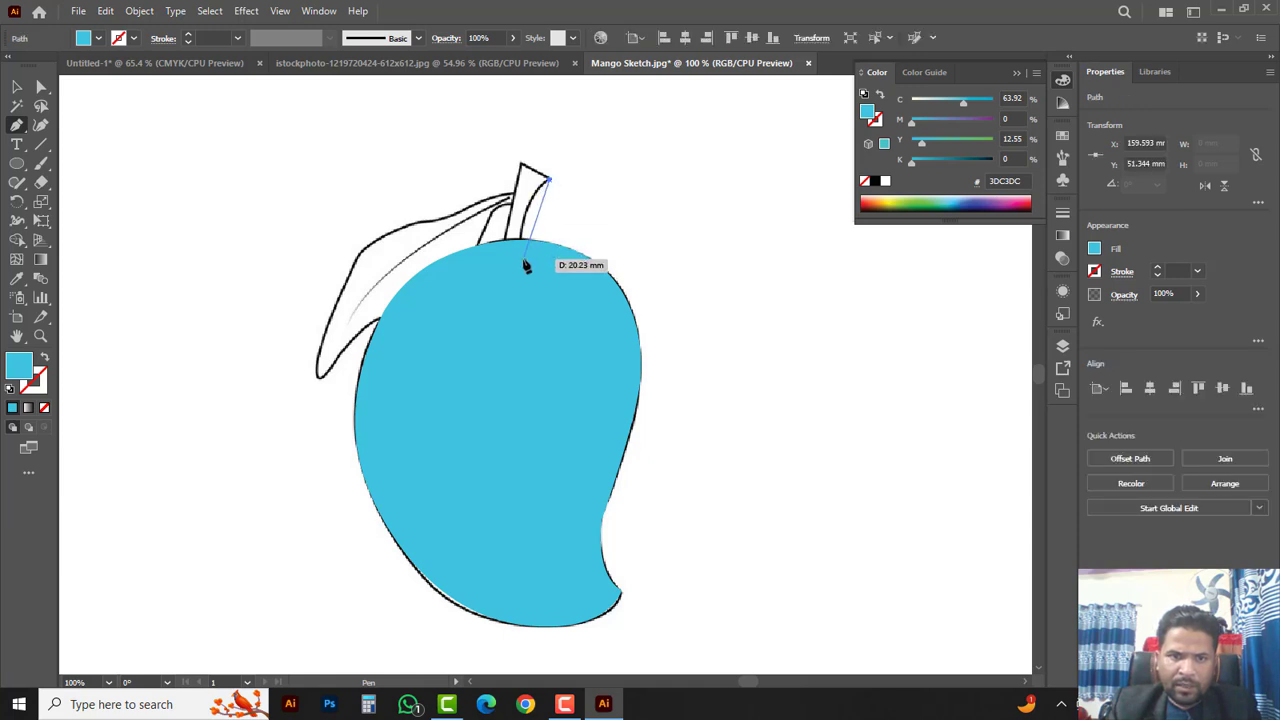
drag(523, 258, 536, 313)
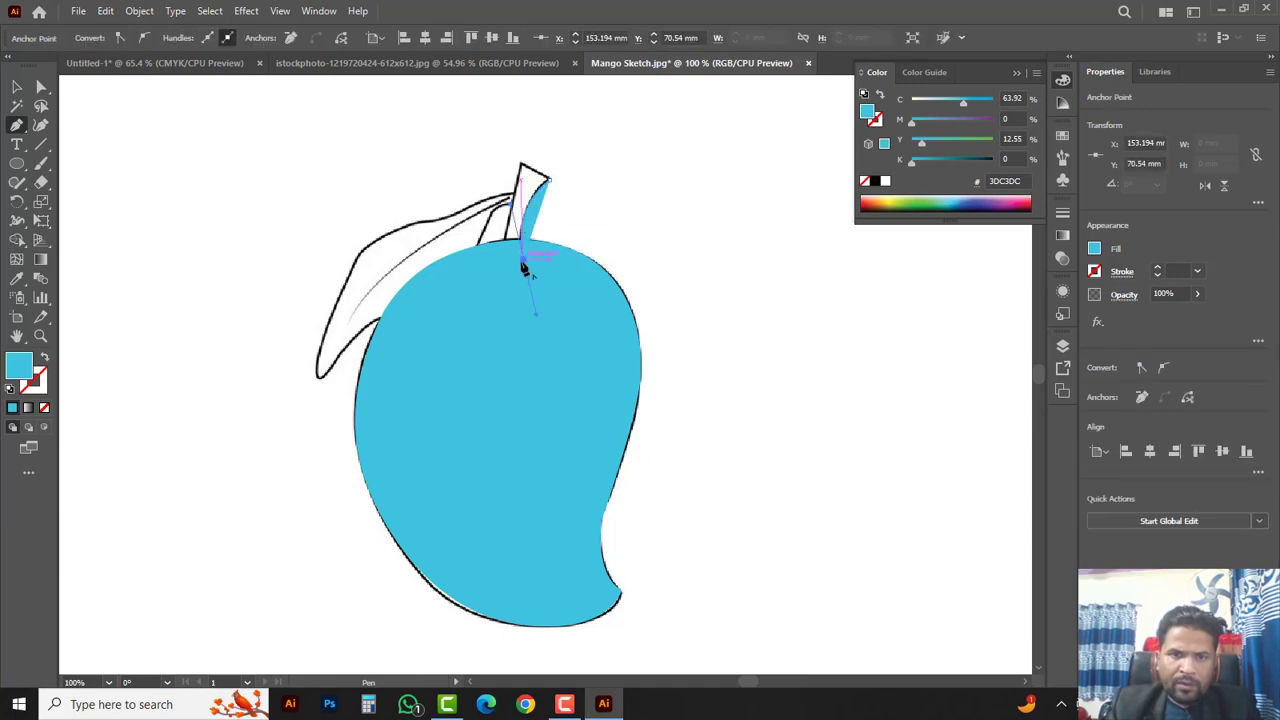
key(alt)
drag(516, 270, 528, 132)
click(521, 166)
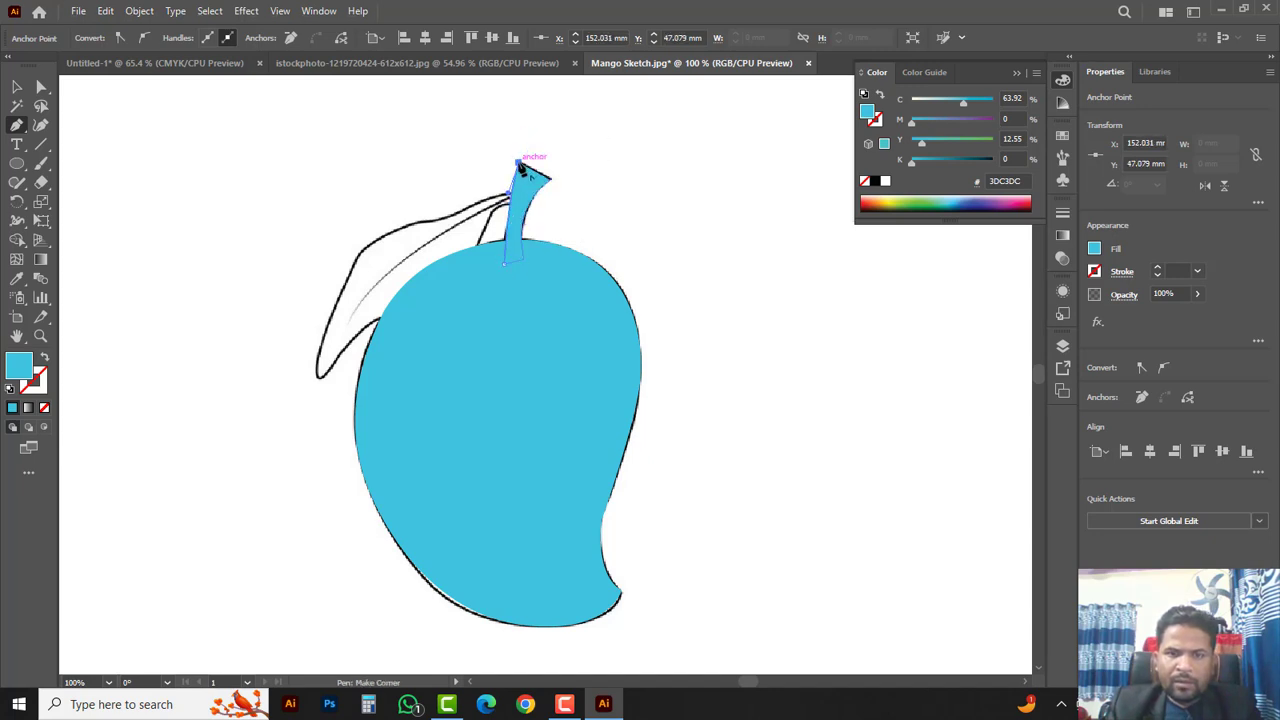
click(551, 180)
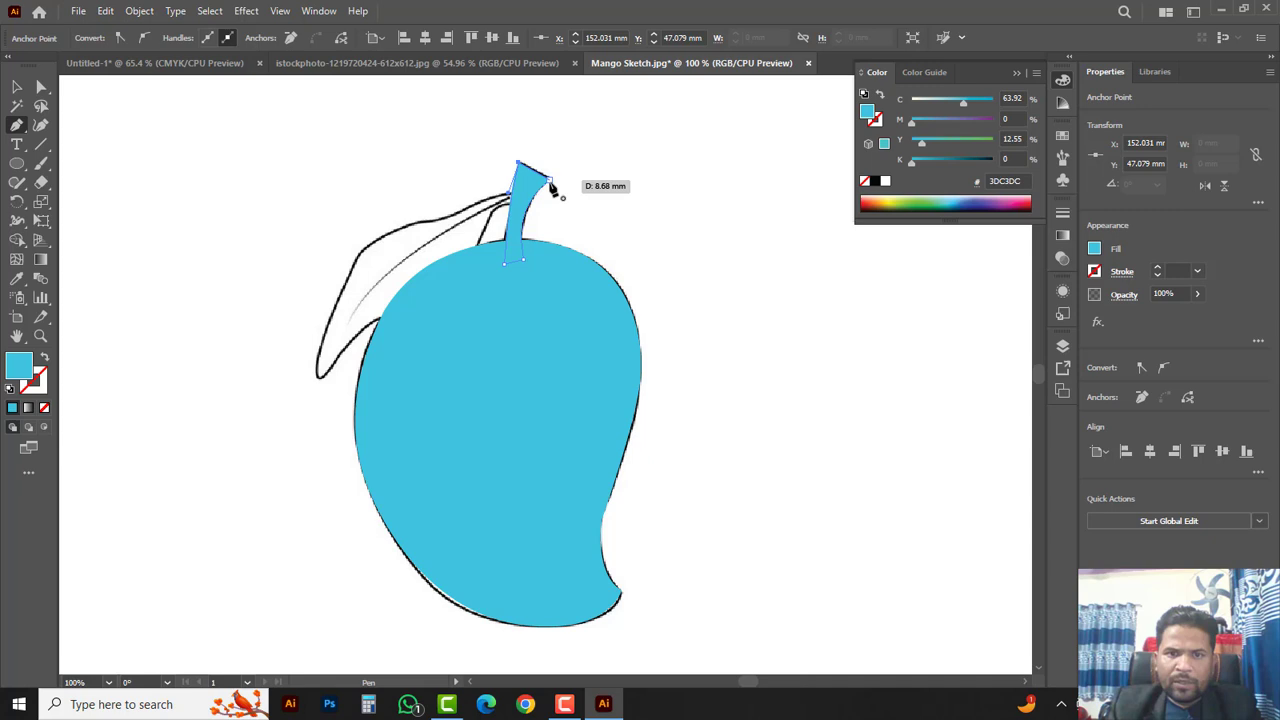
click(875, 182)
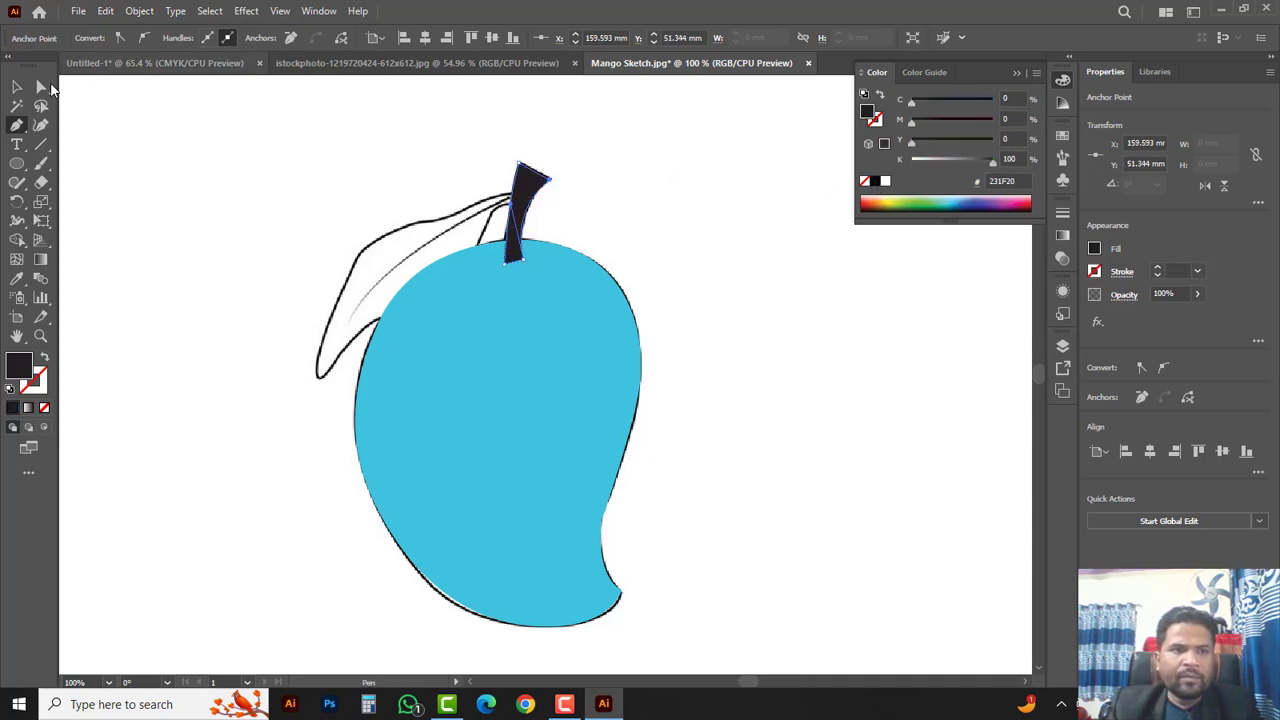
- Deselect the stem and trace the leaf's upper edge with the Pen tool from near the leaf tip into the stem
click(17, 87)
click(360, 185)
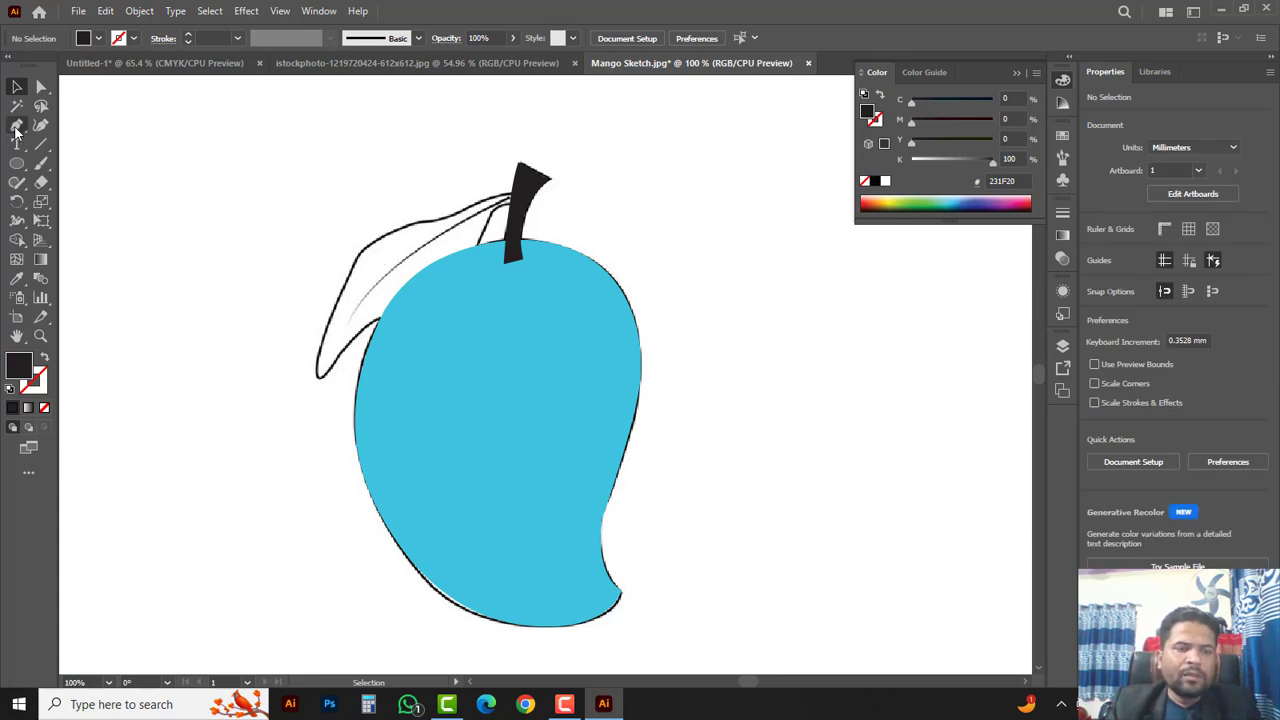
drag(17, 125, 86, 133)
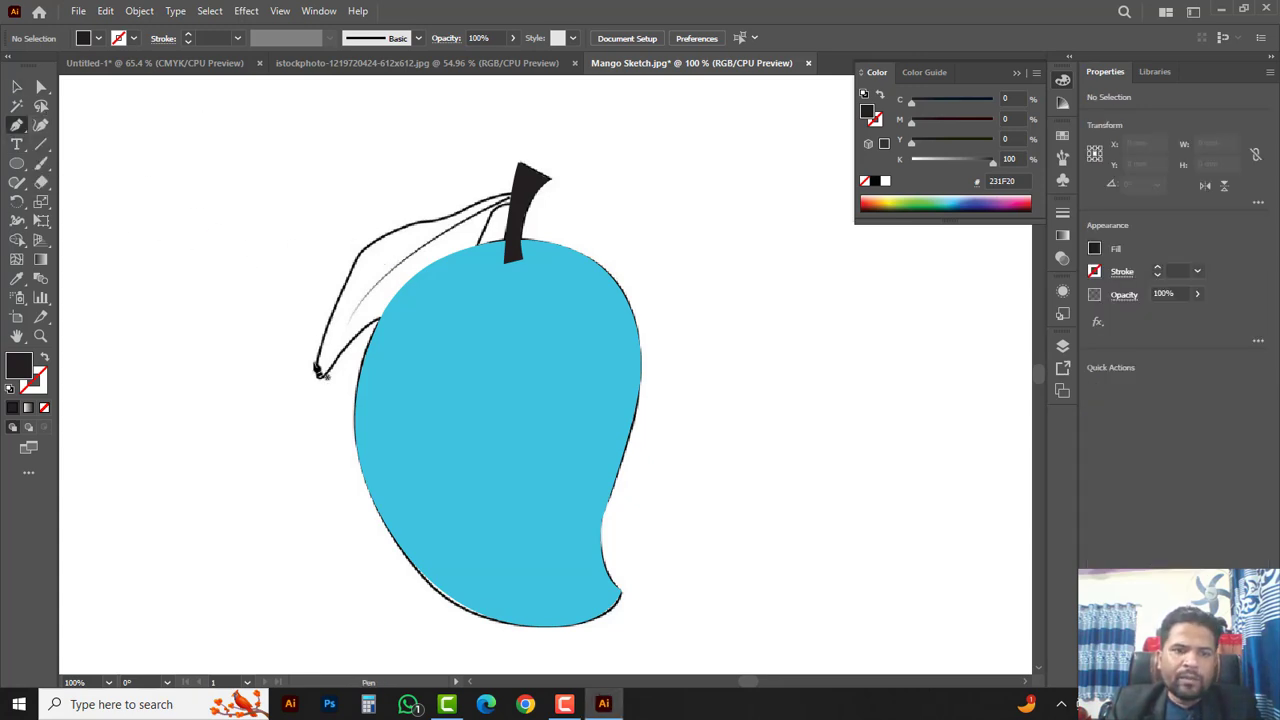
click(320, 351)
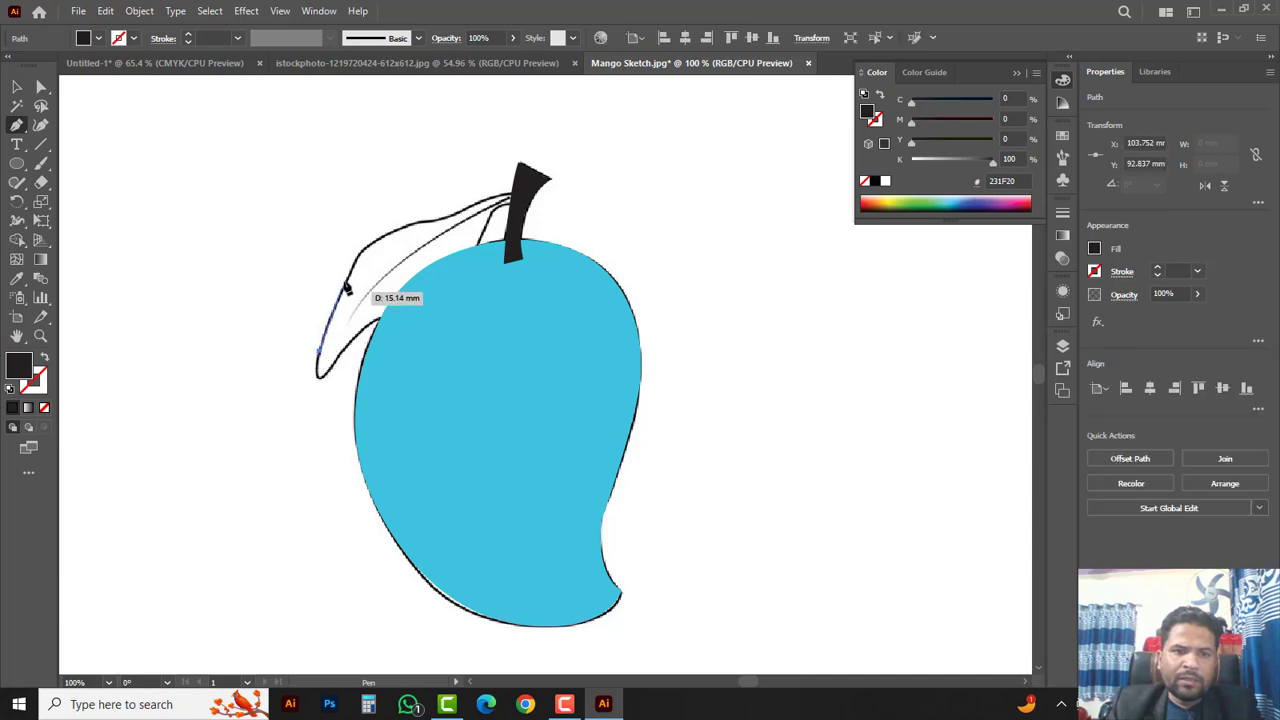
drag(355, 268, 517, 192)
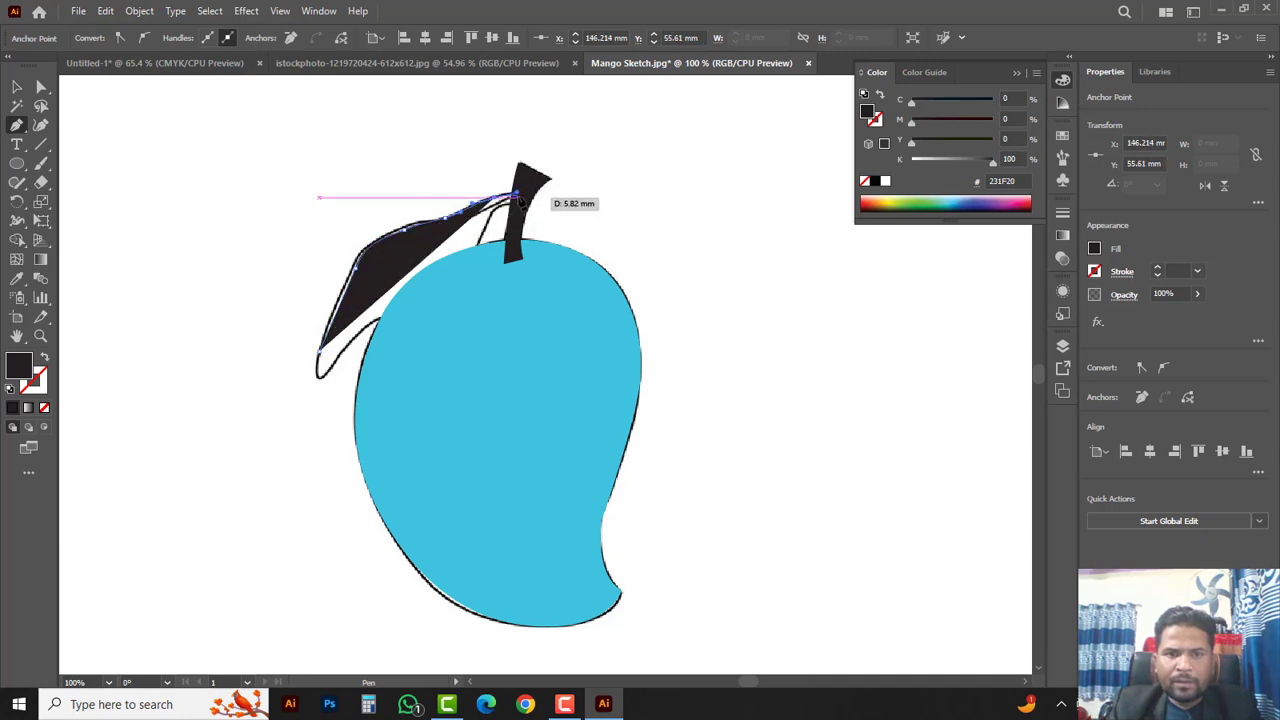
click(517, 192)
click(517, 203)
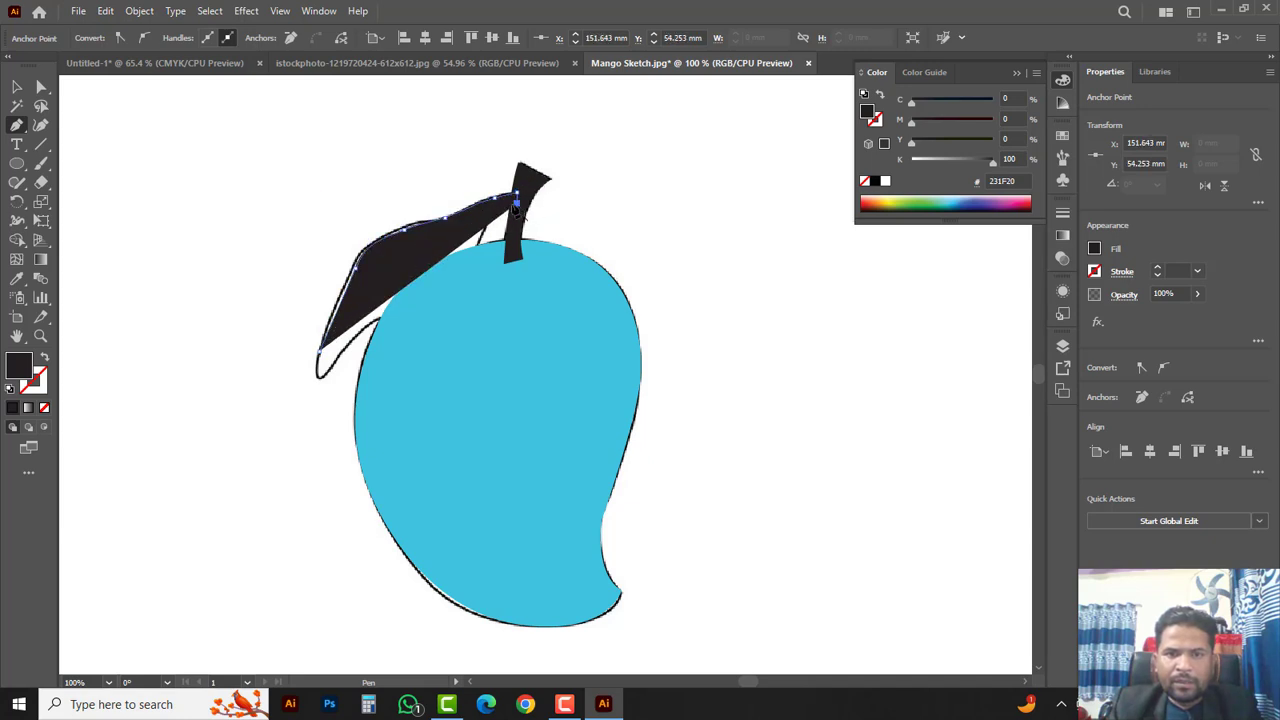
- Remove the leaf path's fill and trace its lower edge across the mango, closing the outline around the leaf tip
click(867, 182)
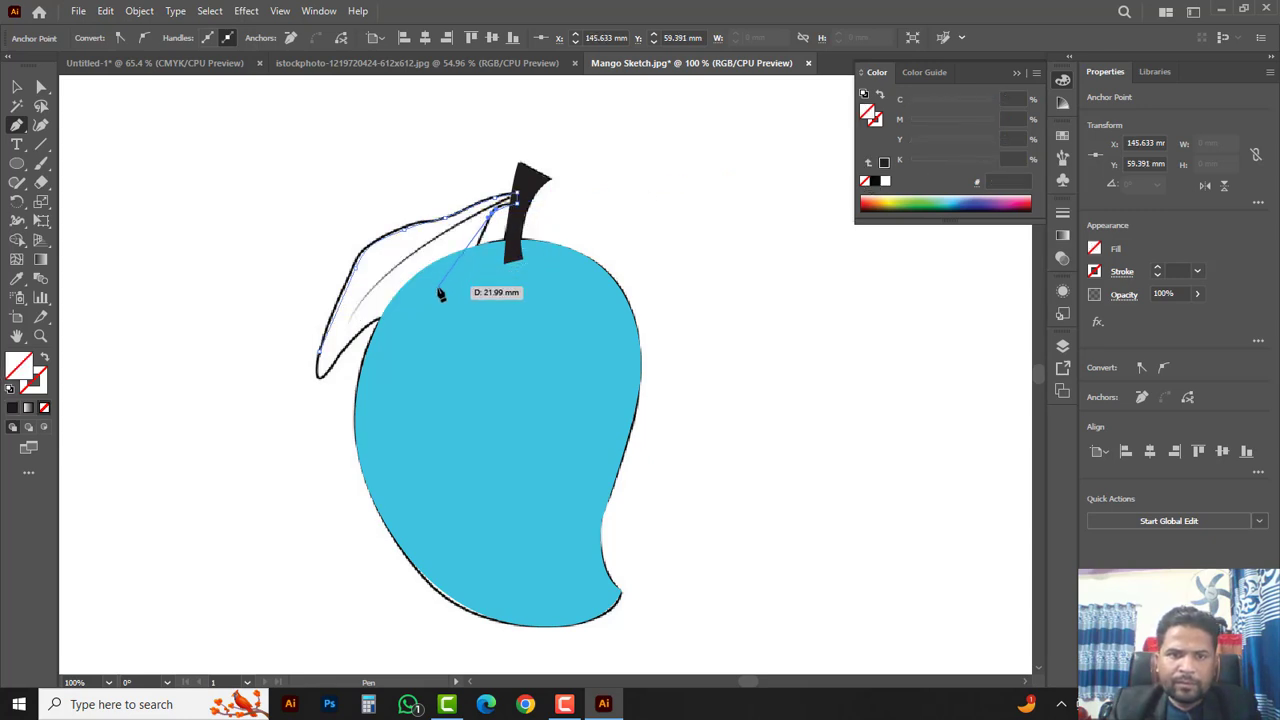
drag(437, 289, 314, 382)
click(324, 376)
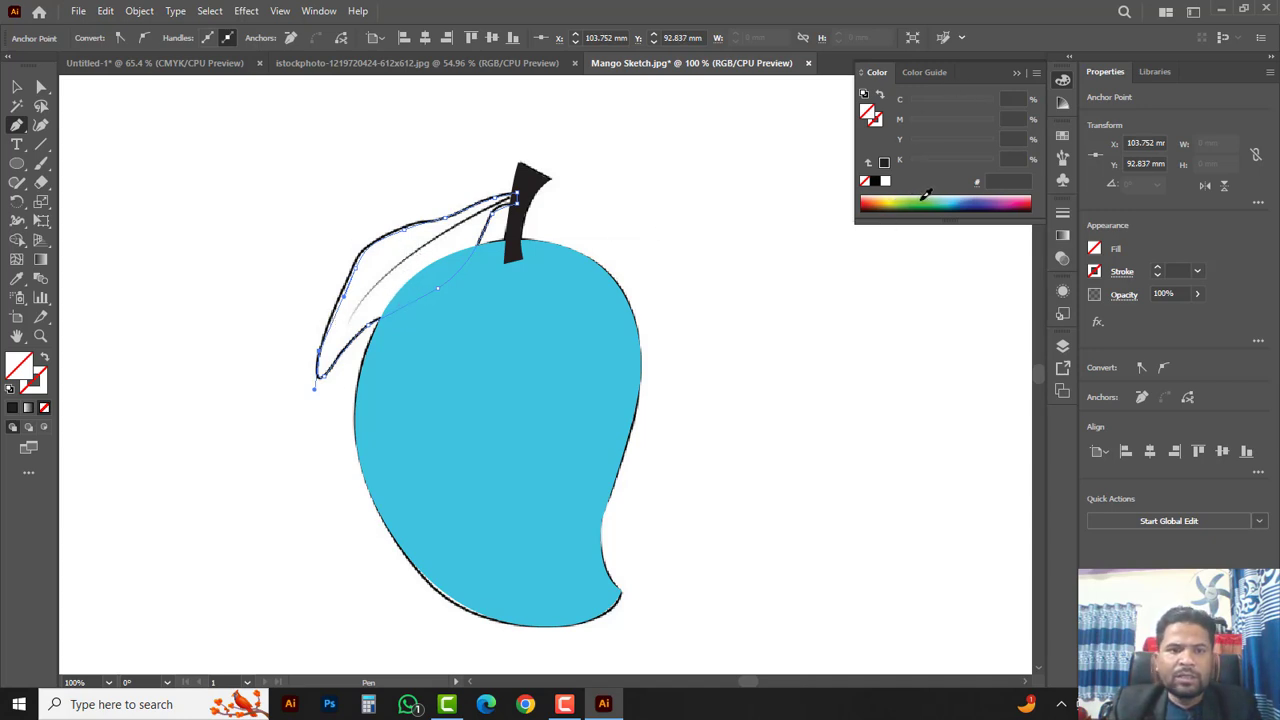
- Fill the closed leaf shape with green (C 58.82, M 0, Y 100, K 0) and hide it
click(925, 197)
ctrl+click(428, 257)
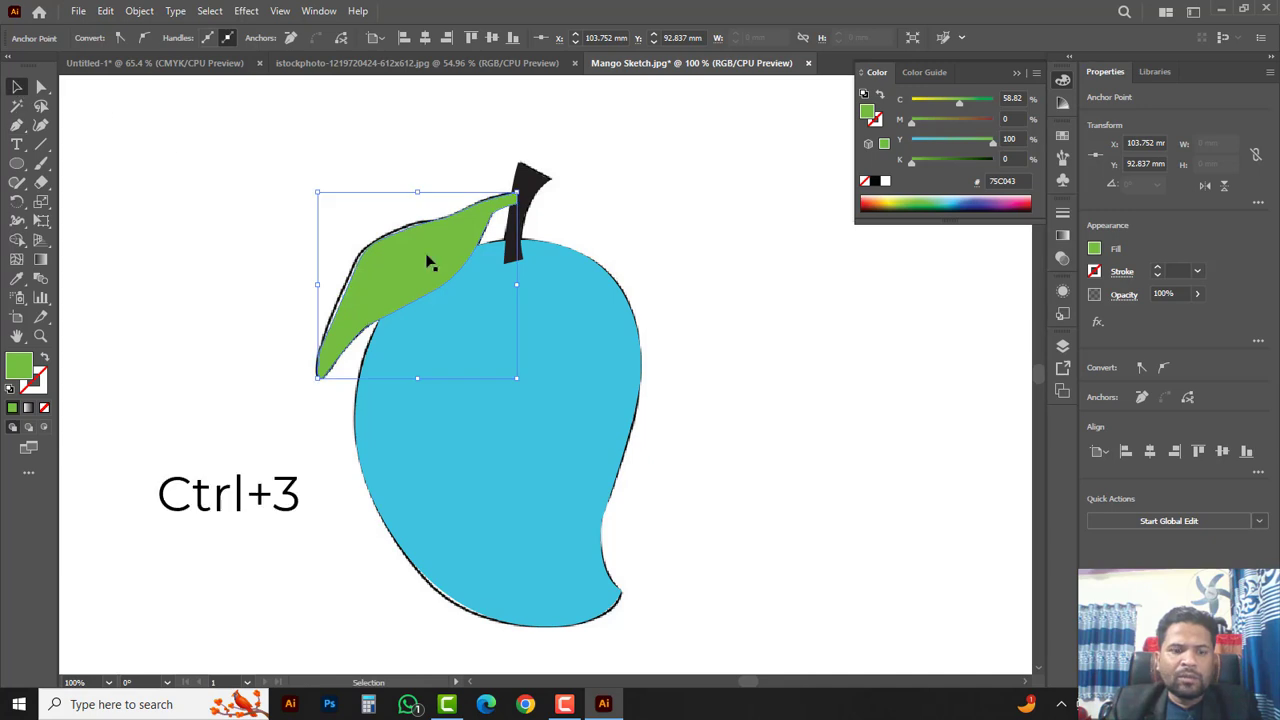
key(ctrl+3)
click(285, 300)
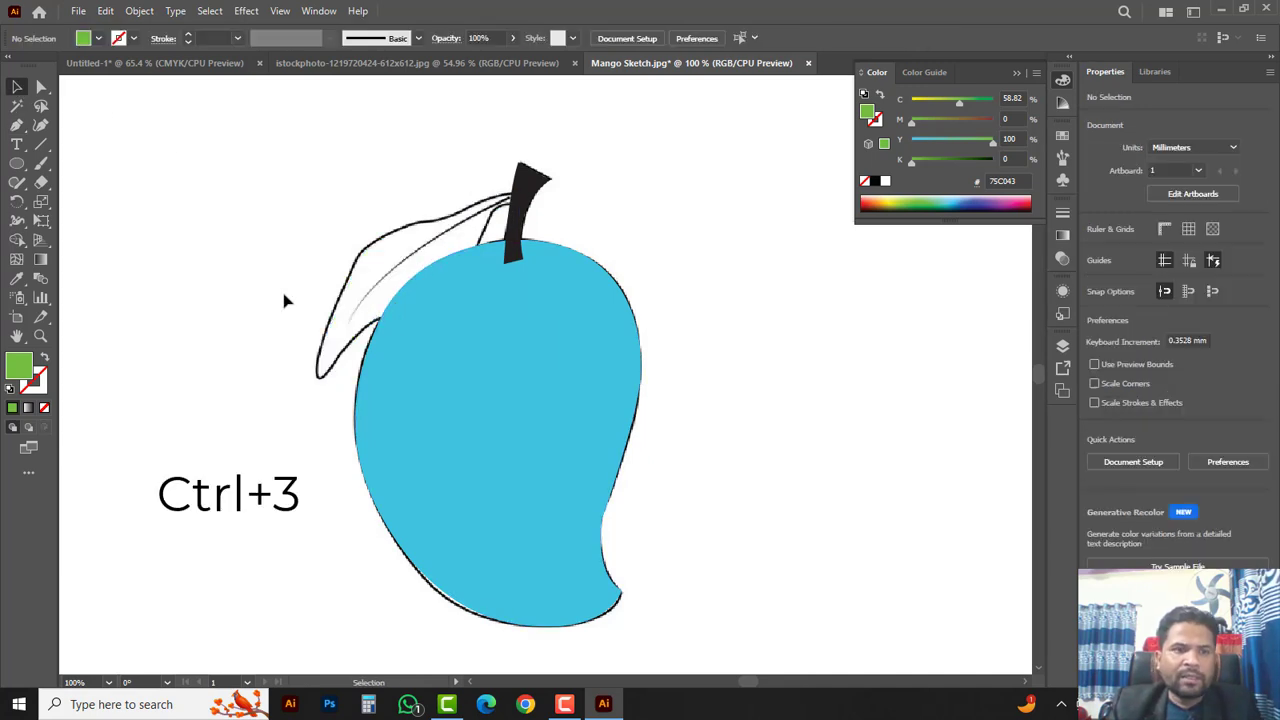
- Trace the leaf's midrib as an open Pen tool curve with no fill and a 1 pt black stroke, and show the hidden leaf again
click(17, 125)
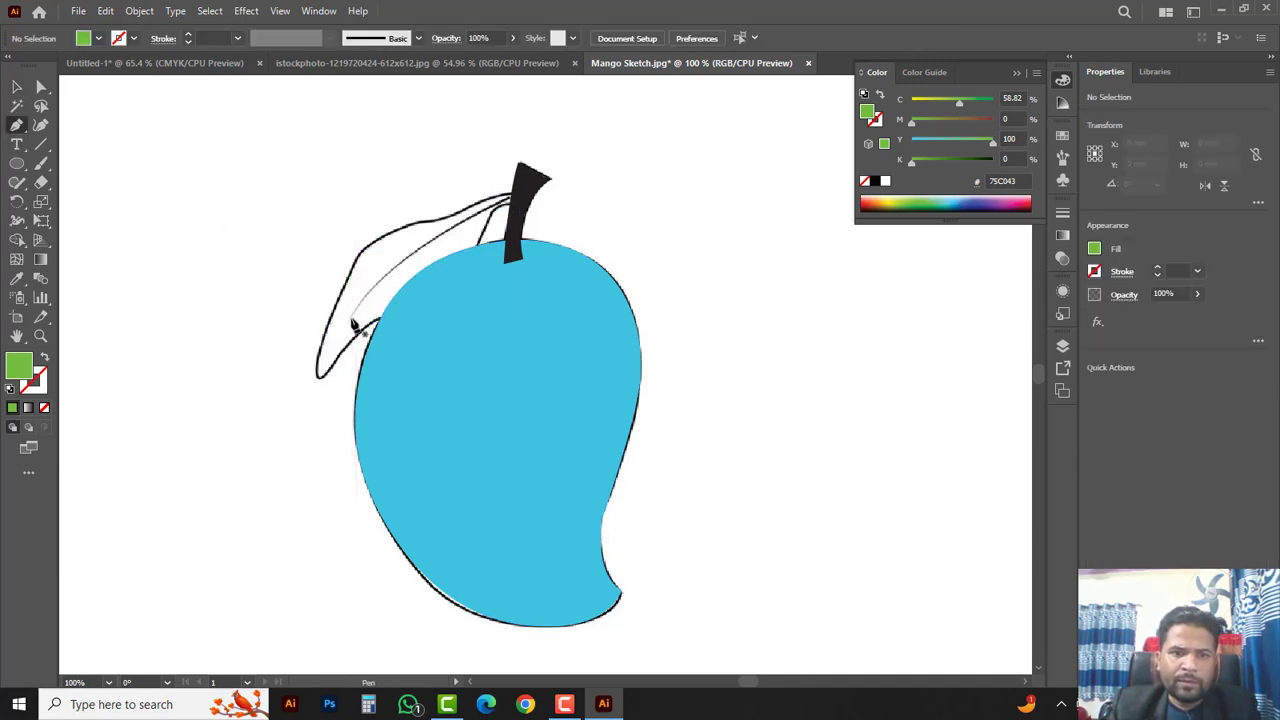
click(352, 313)
drag(511, 196, 641, 131)
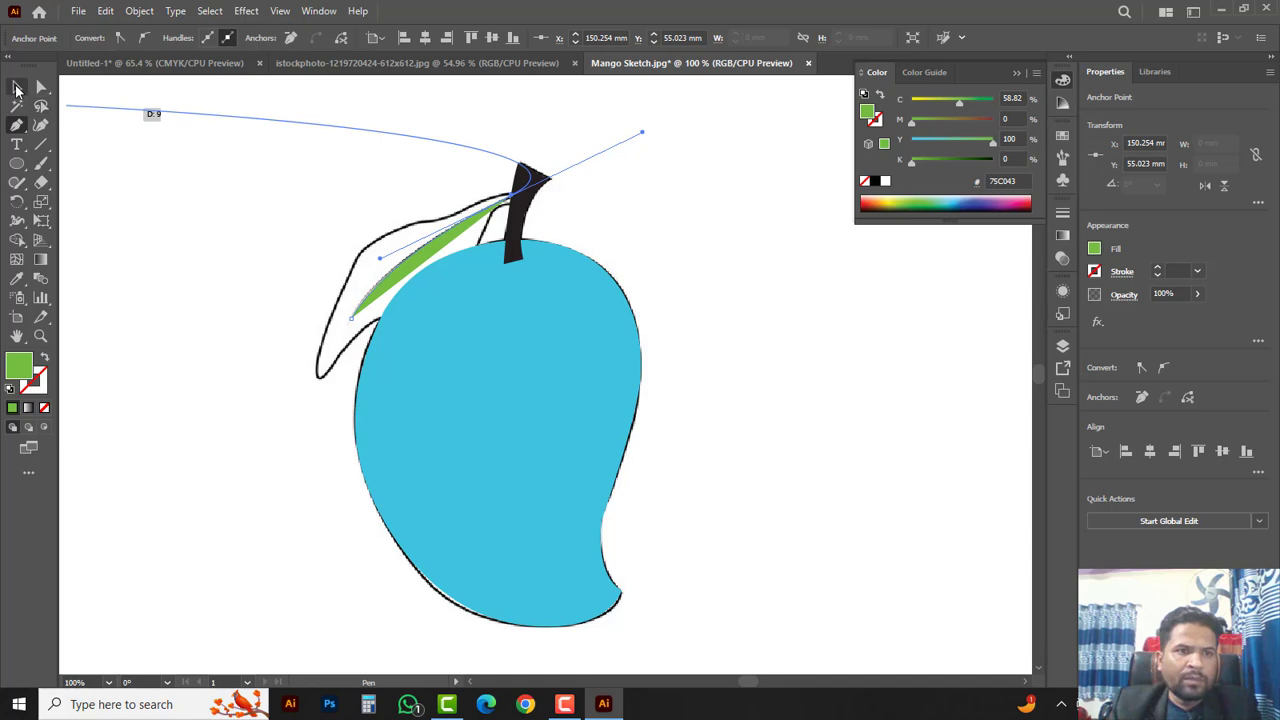
click(17, 87)
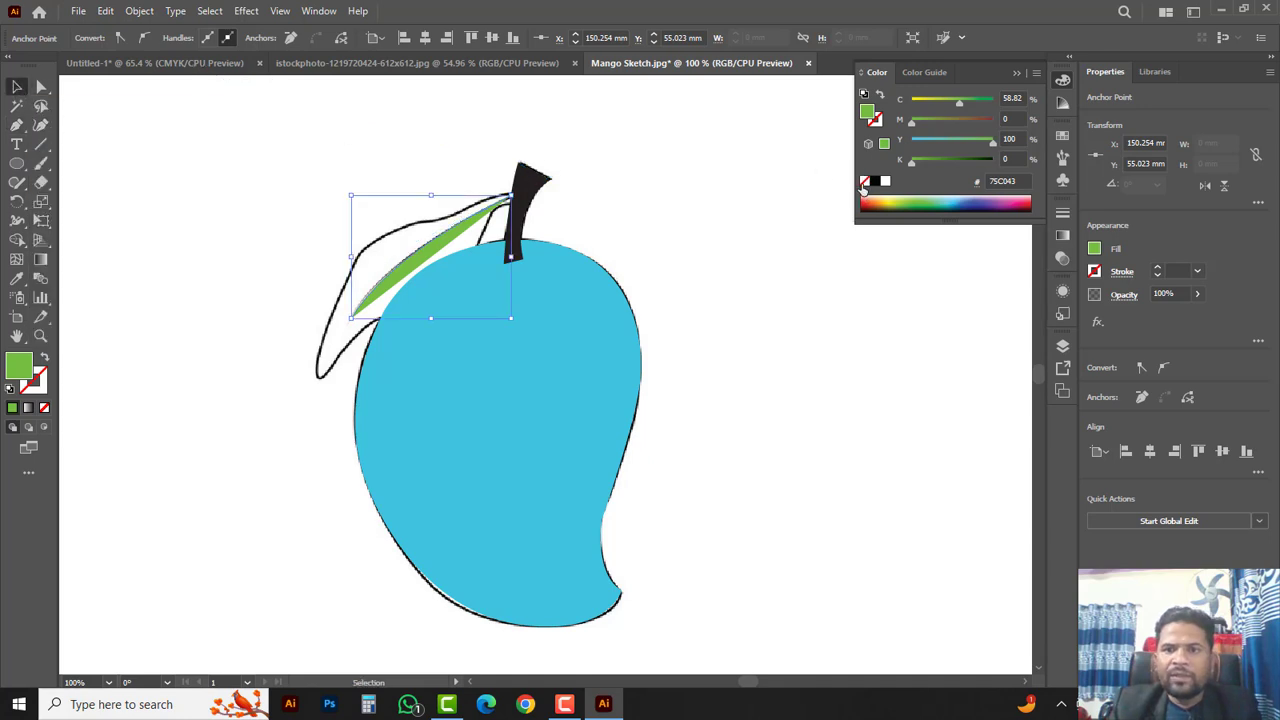
click(864, 182)
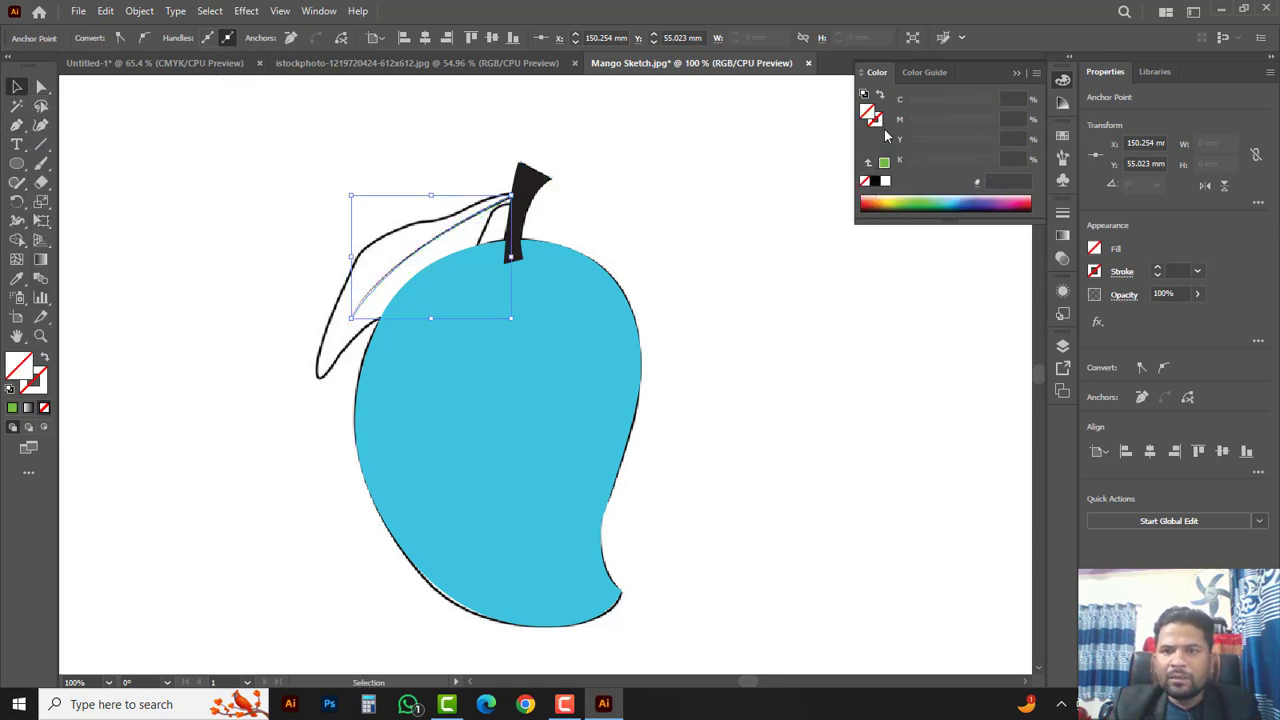
click(876, 181)
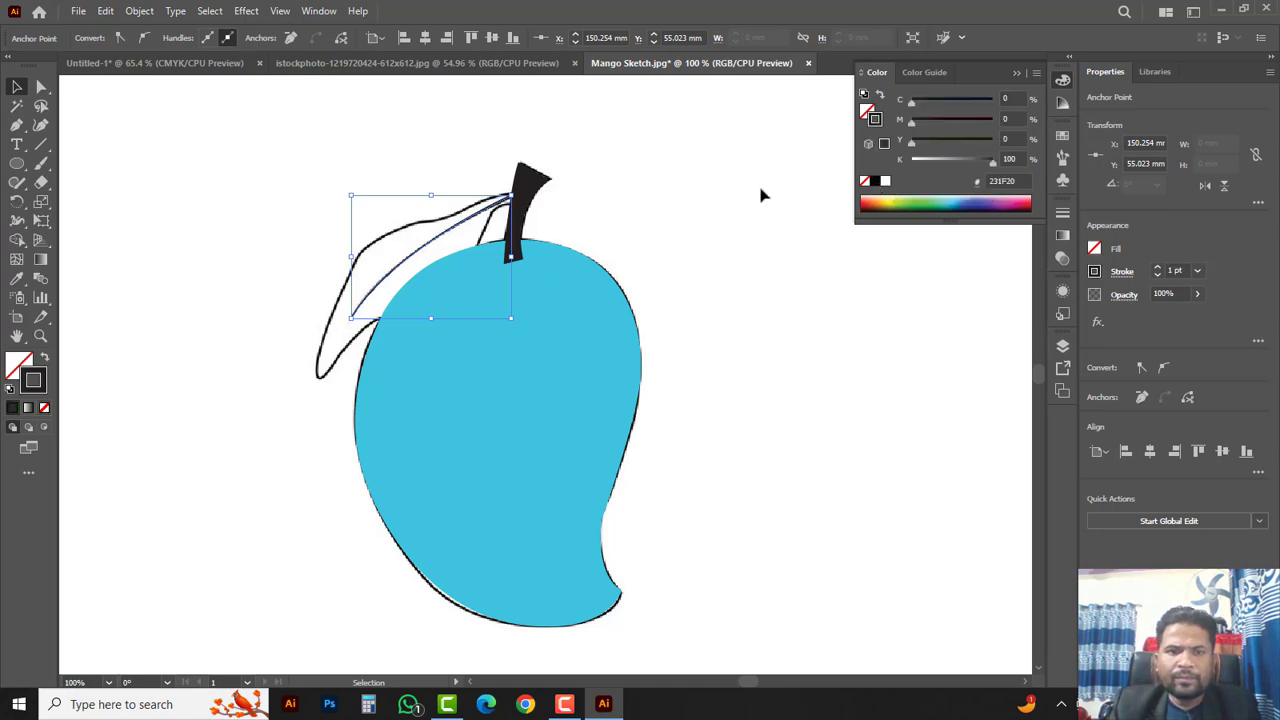
click(262, 302)
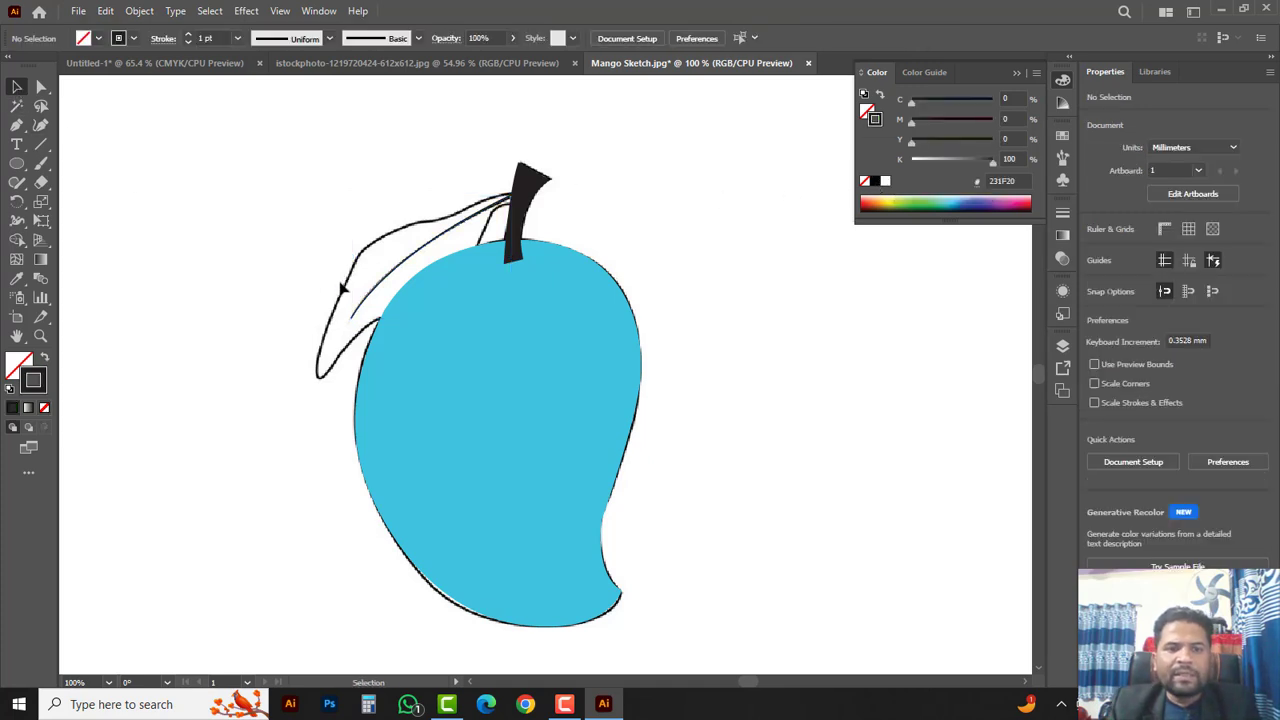
key(ctrl+alt+3)
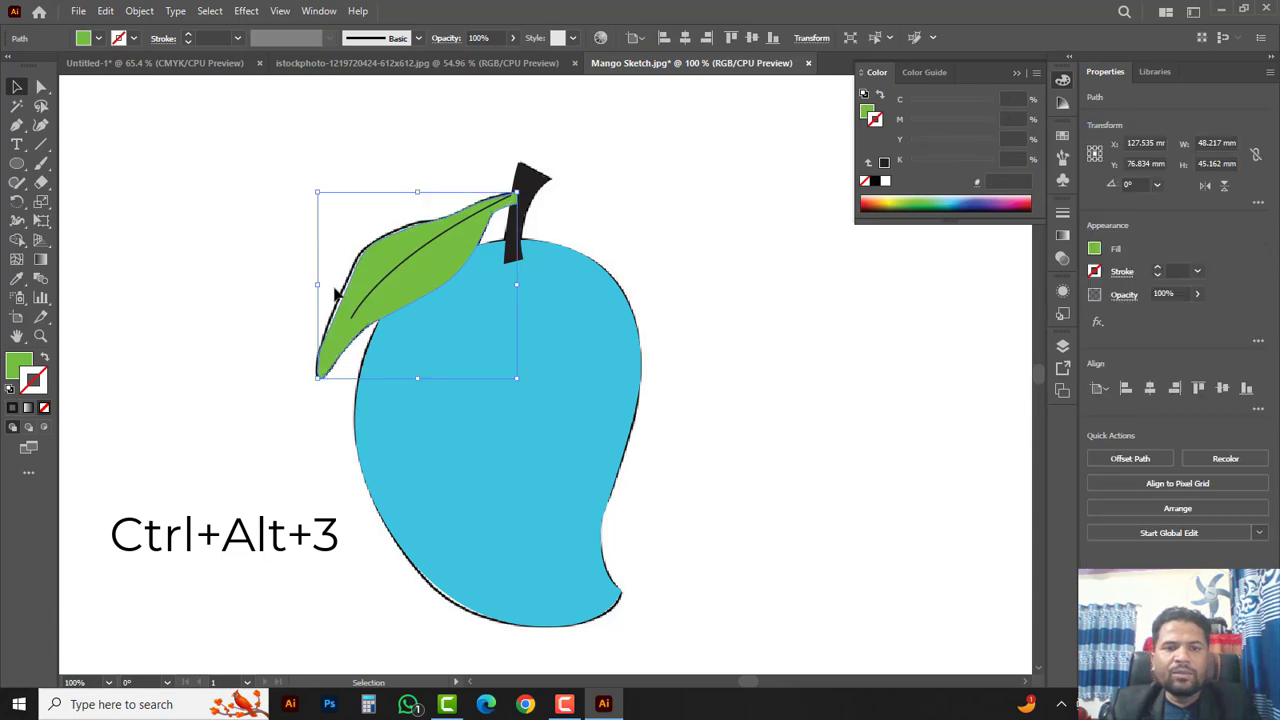
click(243, 268)
key(ctrl+minus)
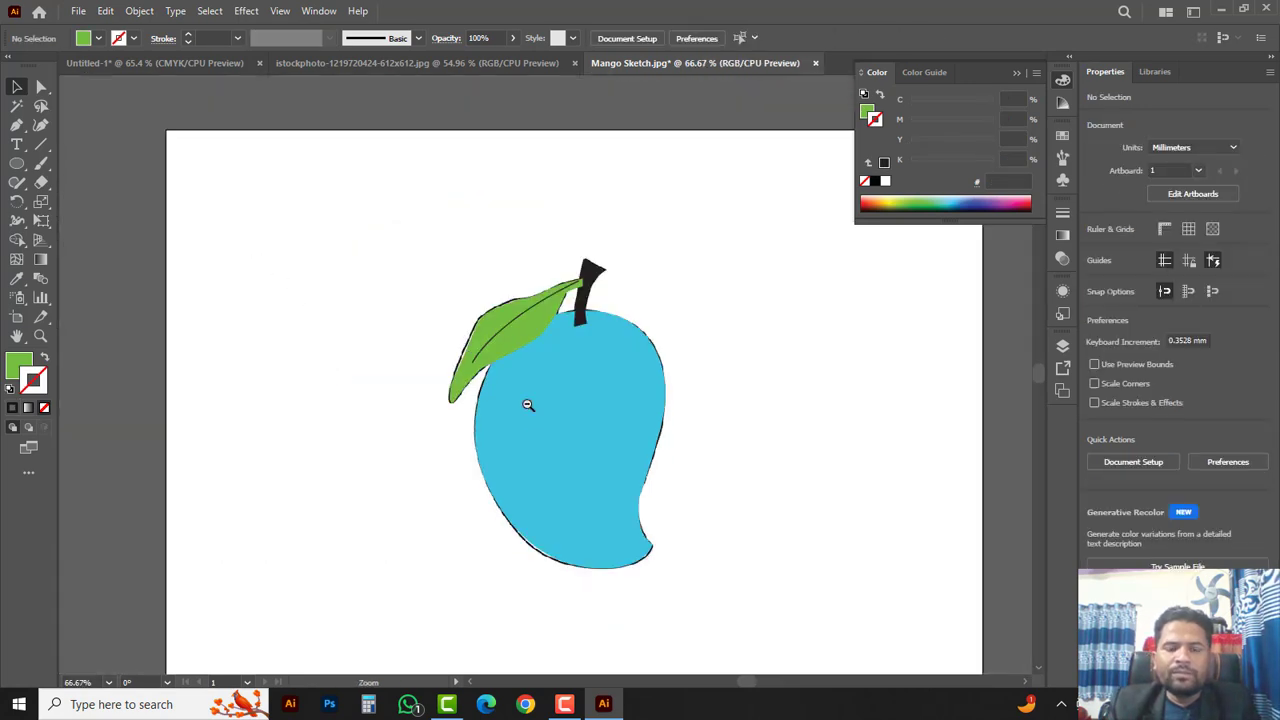
drag(598, 466, 443, 391)
drag(246, 155, 518, 449)
key(Delete)
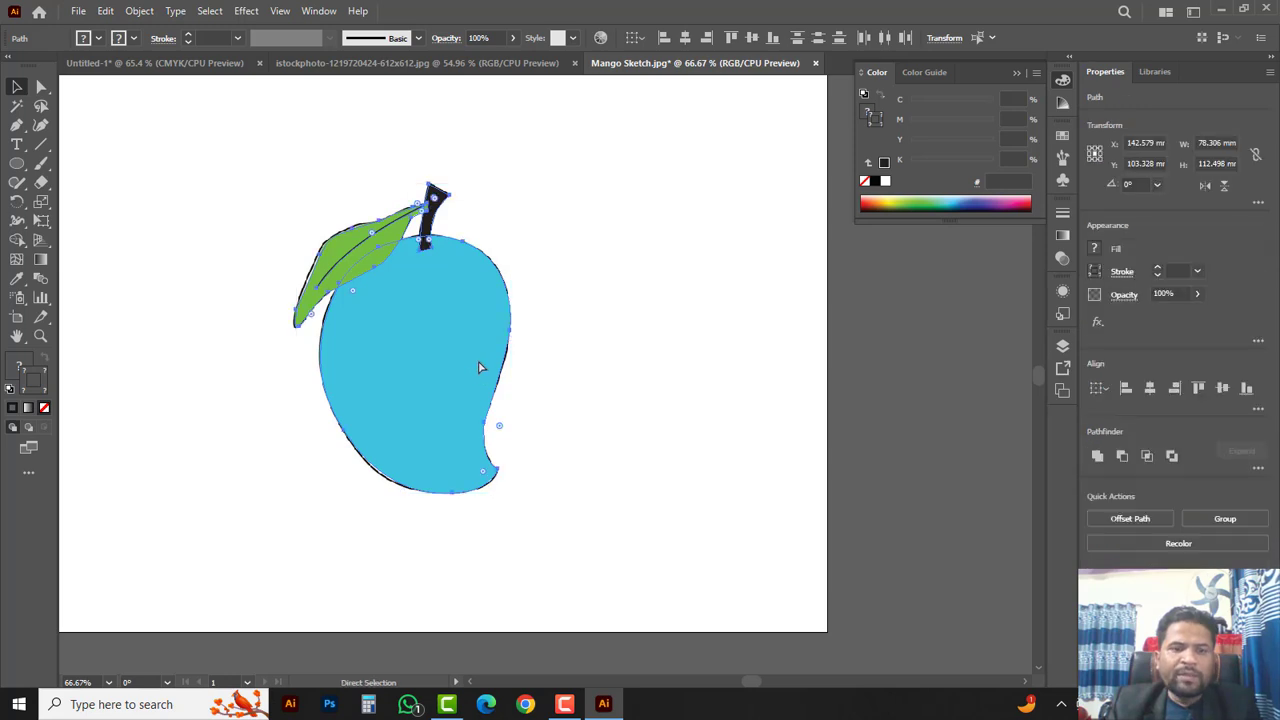
click(818, 66)
click(718, 373)
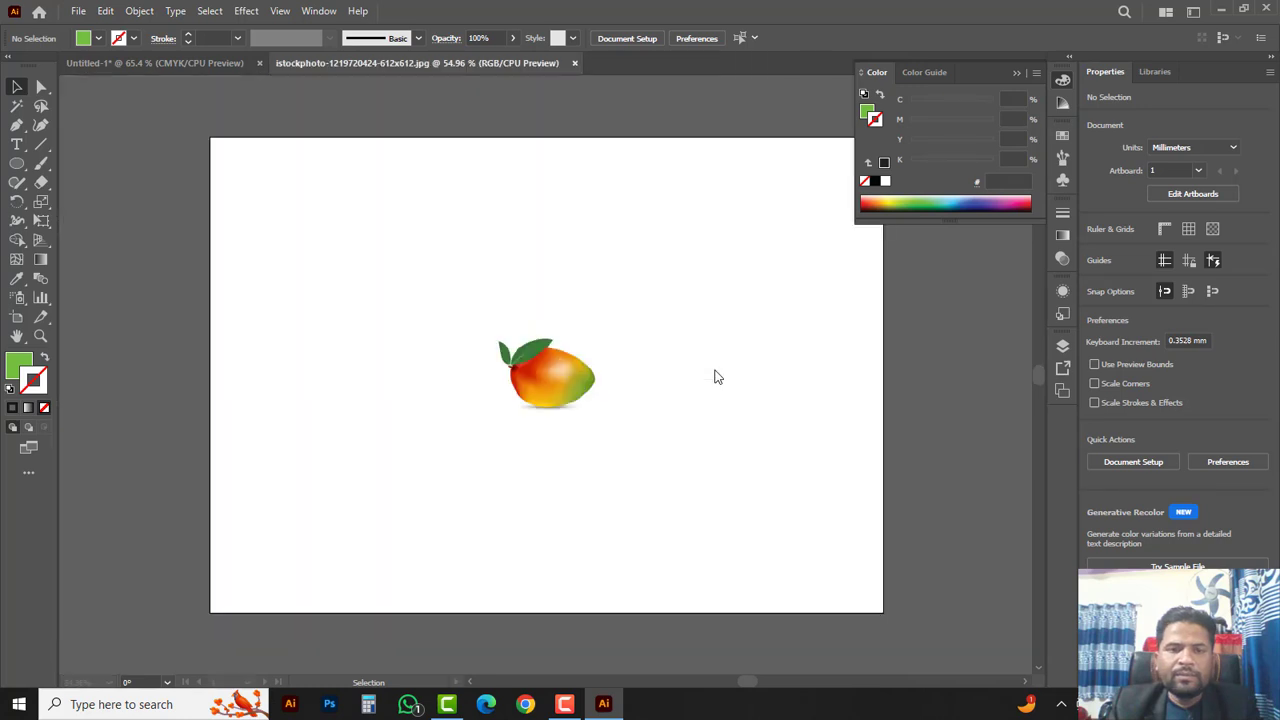
key(ctrl+v)
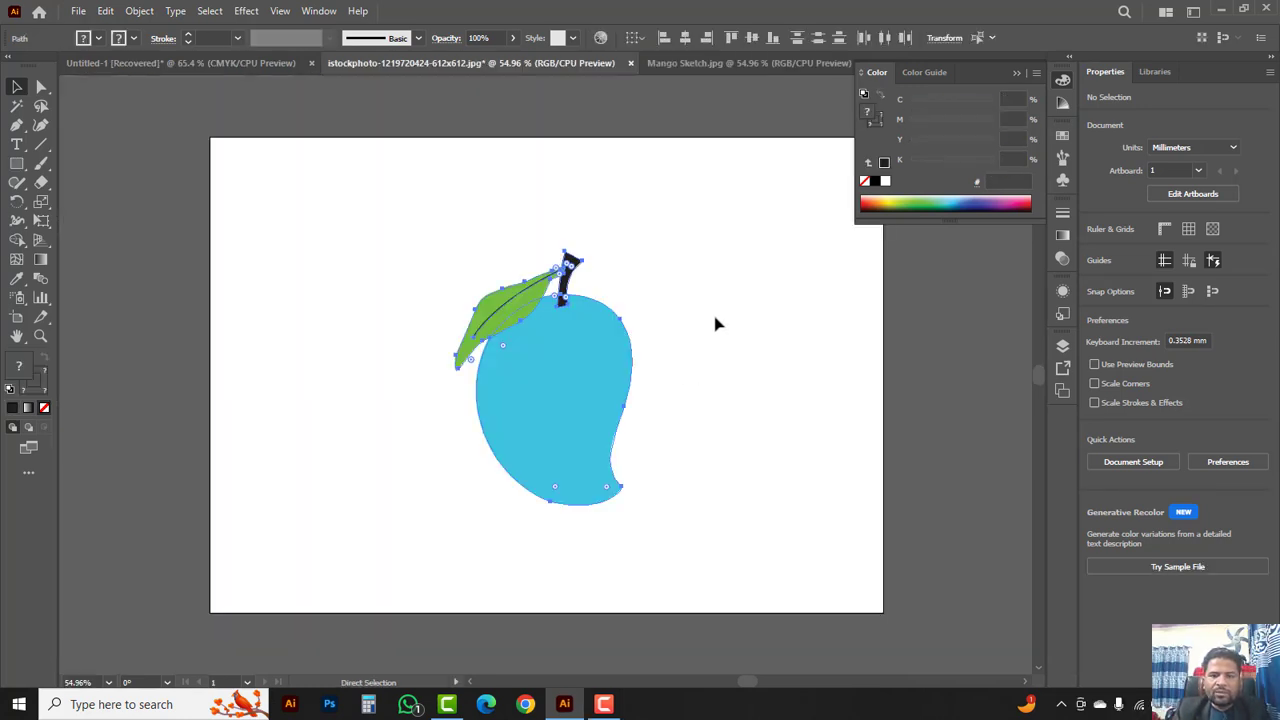
- Move the pasted artwork to the right of the mango photo and enlarge the photo to about 147 mm square
drag(566, 349, 728, 357)
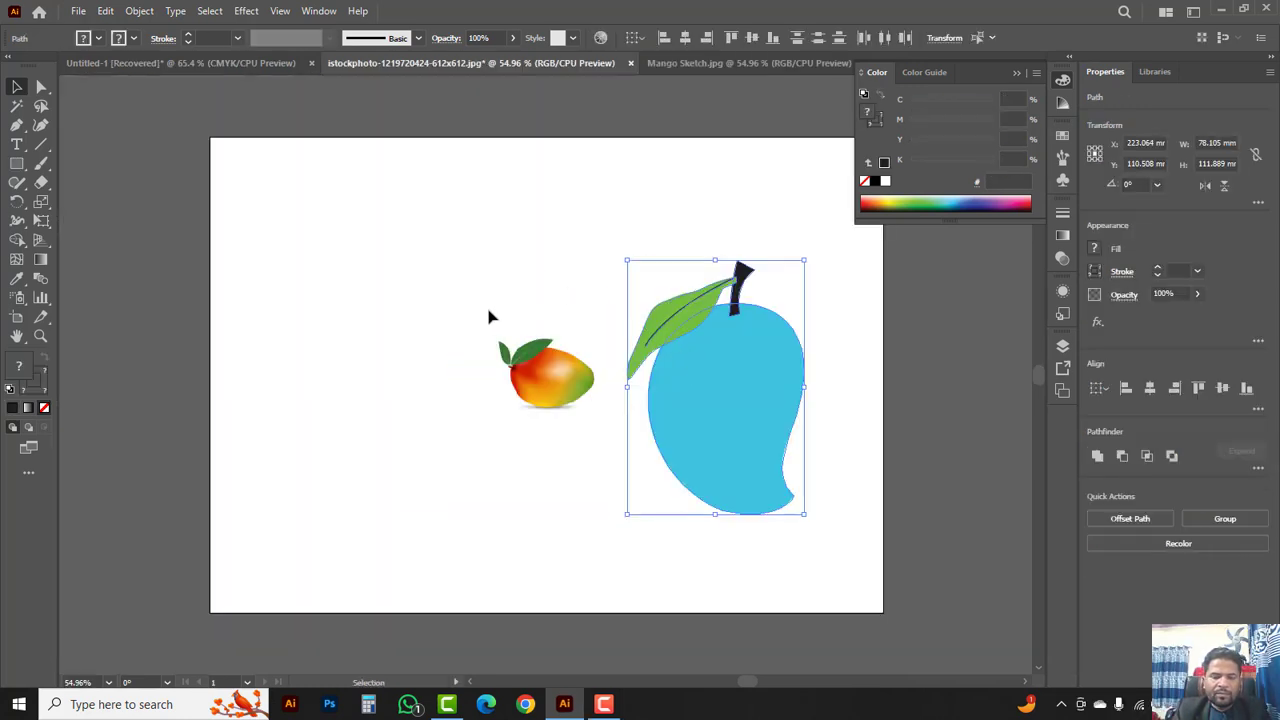
drag(435, 281, 530, 398)
drag(487, 316, 379, 208)
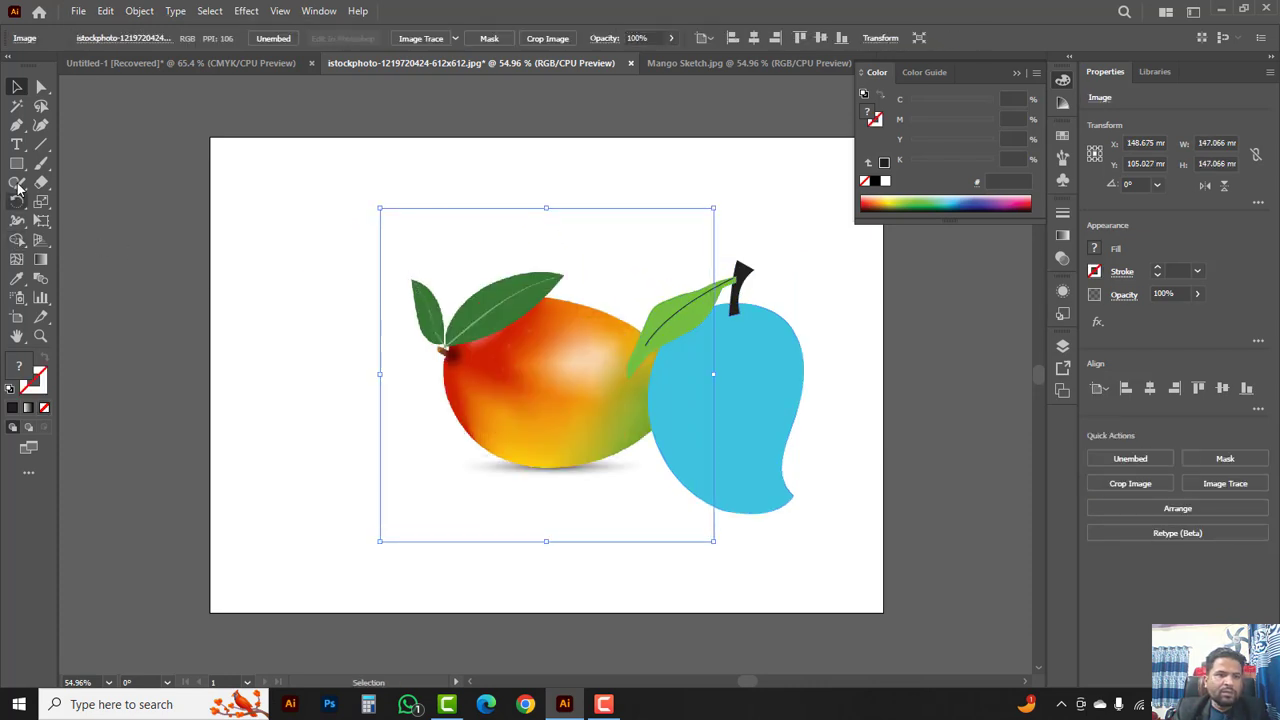
- Rotate the mango photo to about 280° so its stem points up, and move it left clear of the artwork
click(17, 201)
click(88, 201)
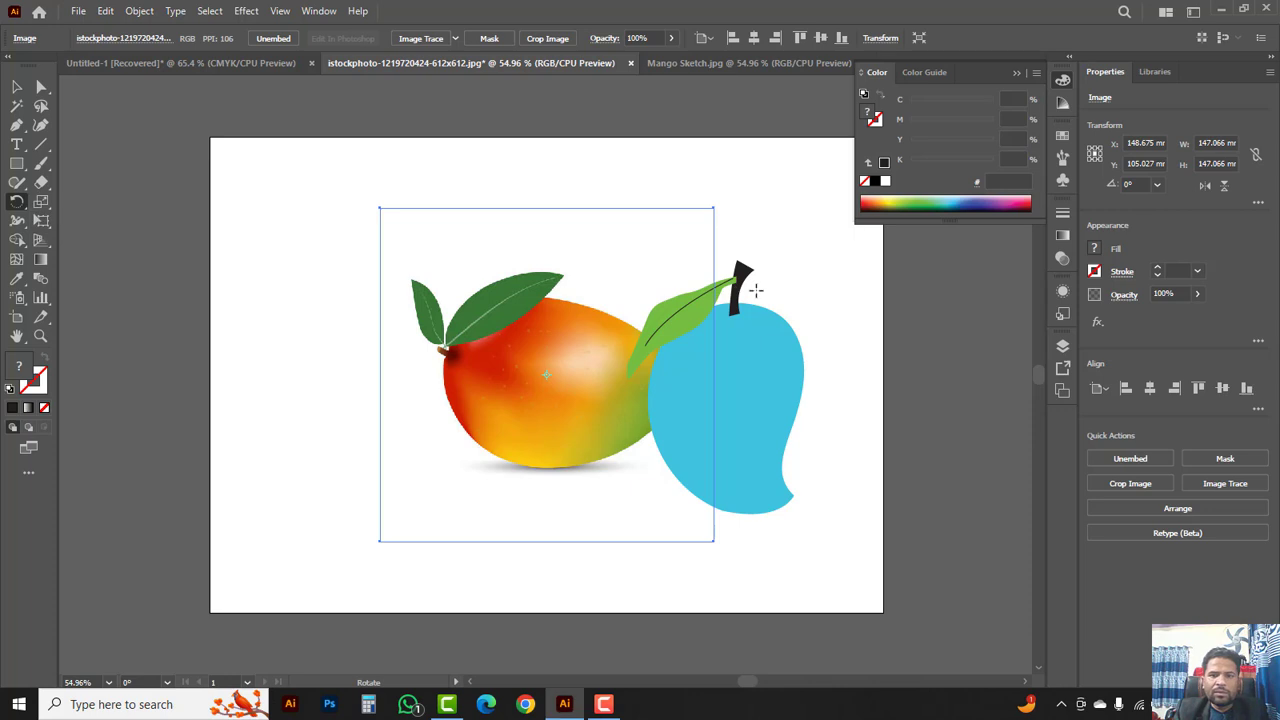
drag(700, 440, 545, 509)
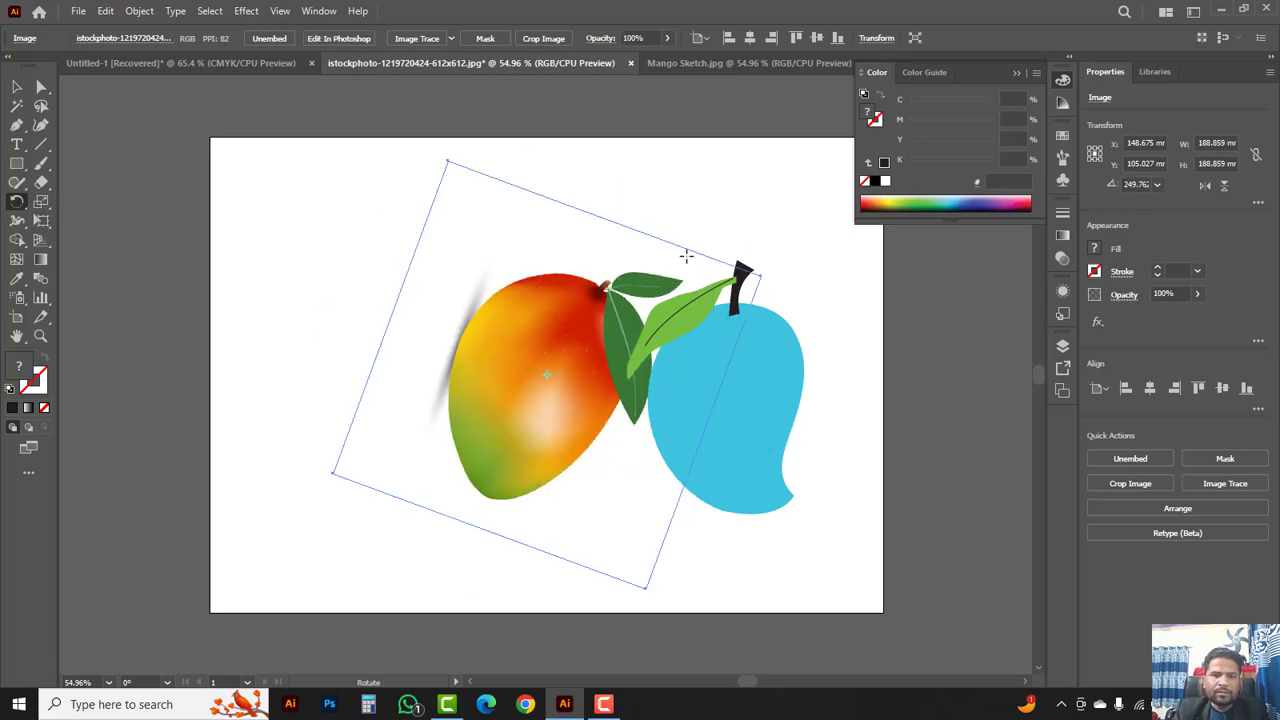
drag(686, 256, 557, 192)
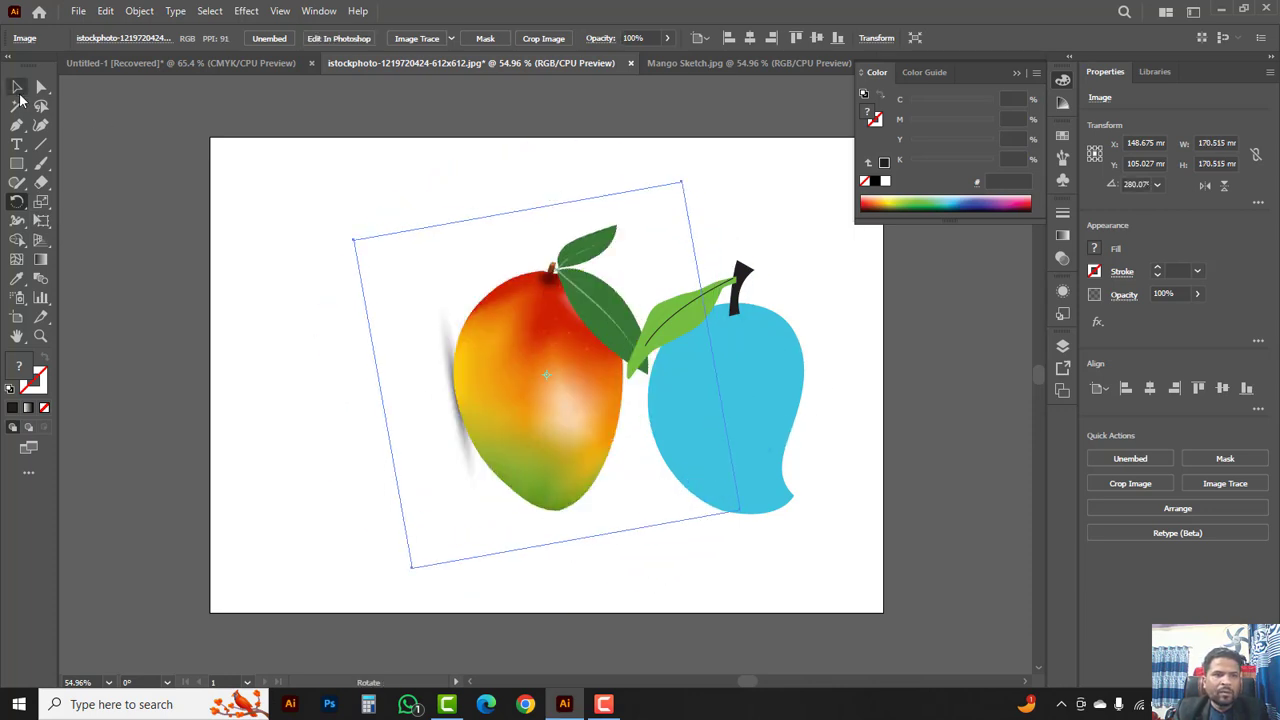
click(17, 88)
drag(514, 372, 406, 360)
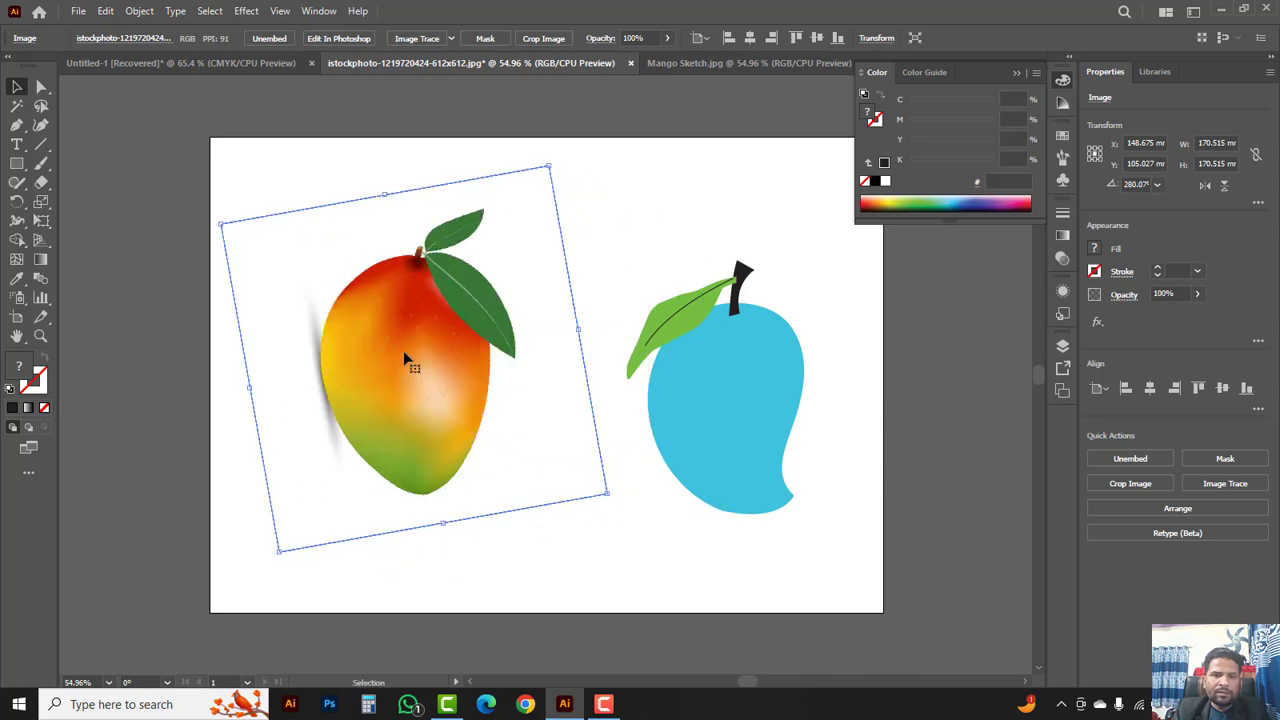
- Enlarge the whole traced artwork proportionally until its fruit is about 87 mm wide and 117 mm high, and deselect it
click(649, 246)
drag(642, 213, 858, 506)
drag(625, 262, 580, 195)
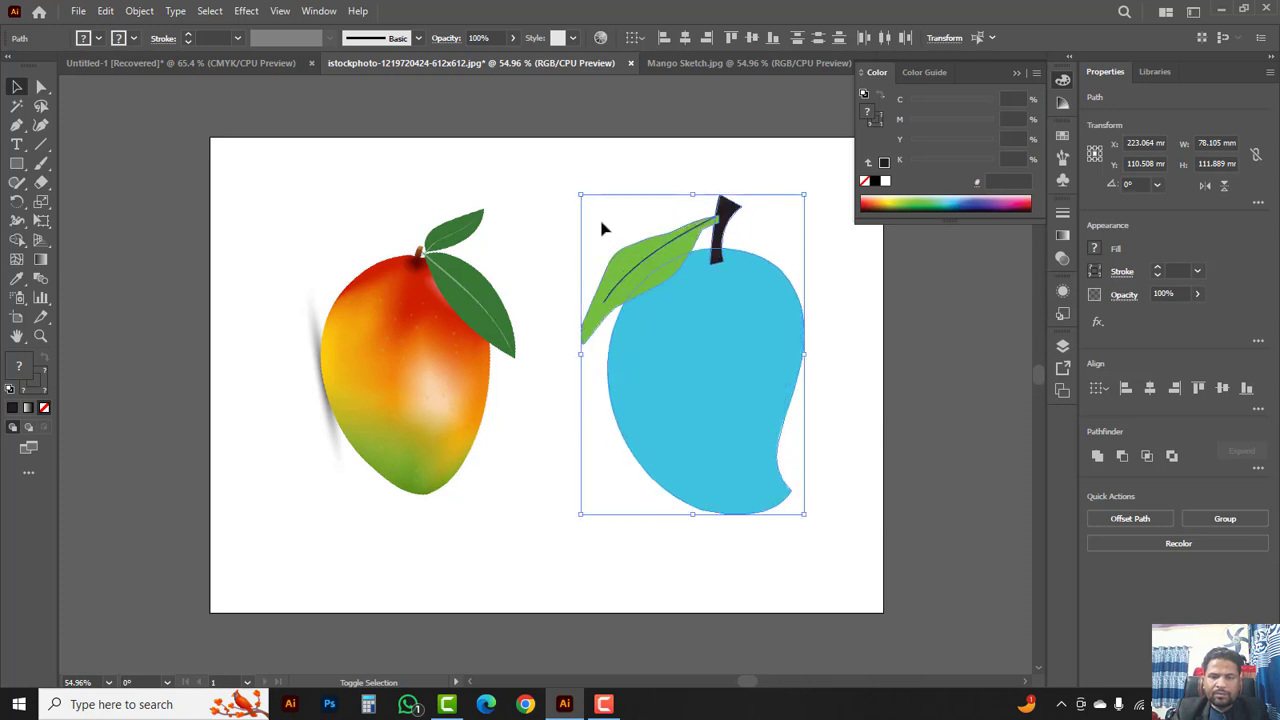
click(835, 398)
- Fill the fruit shape with the red sampled from the photo mango's upper part (C 12.31, M 98.13, Y 100, K 3.18)
click(716, 362)
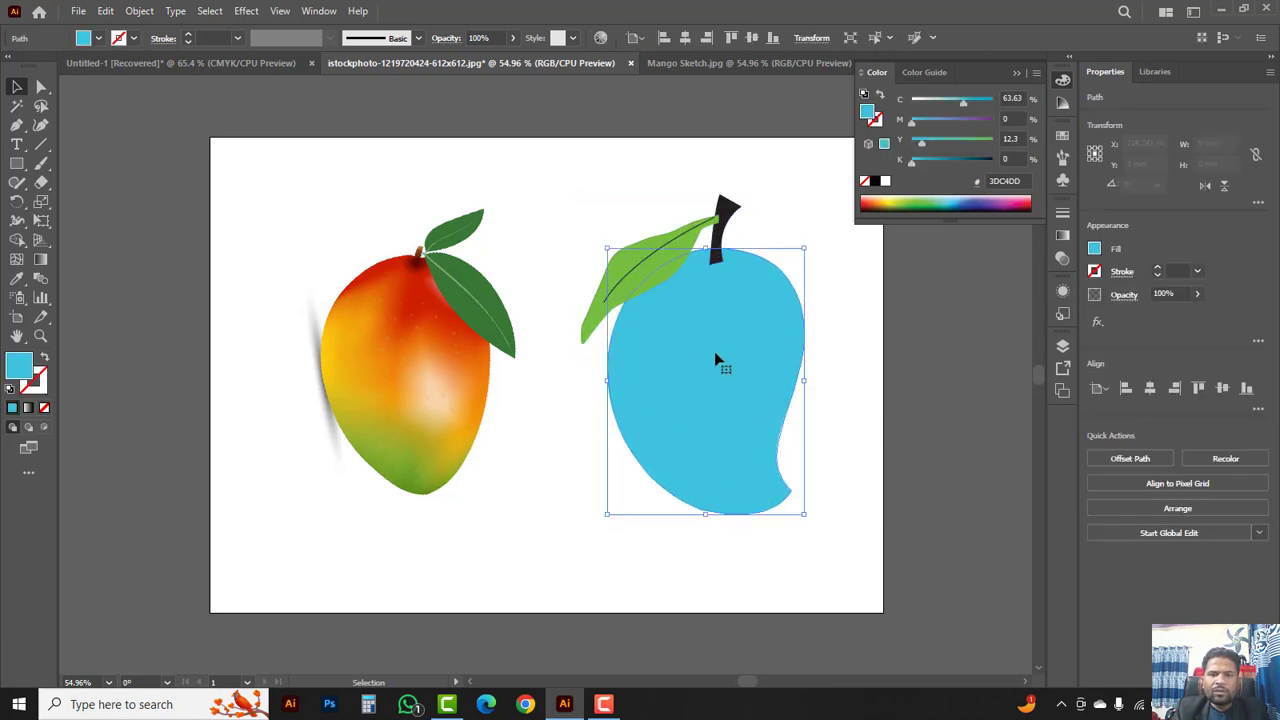
drag(17, 279, 82, 285)
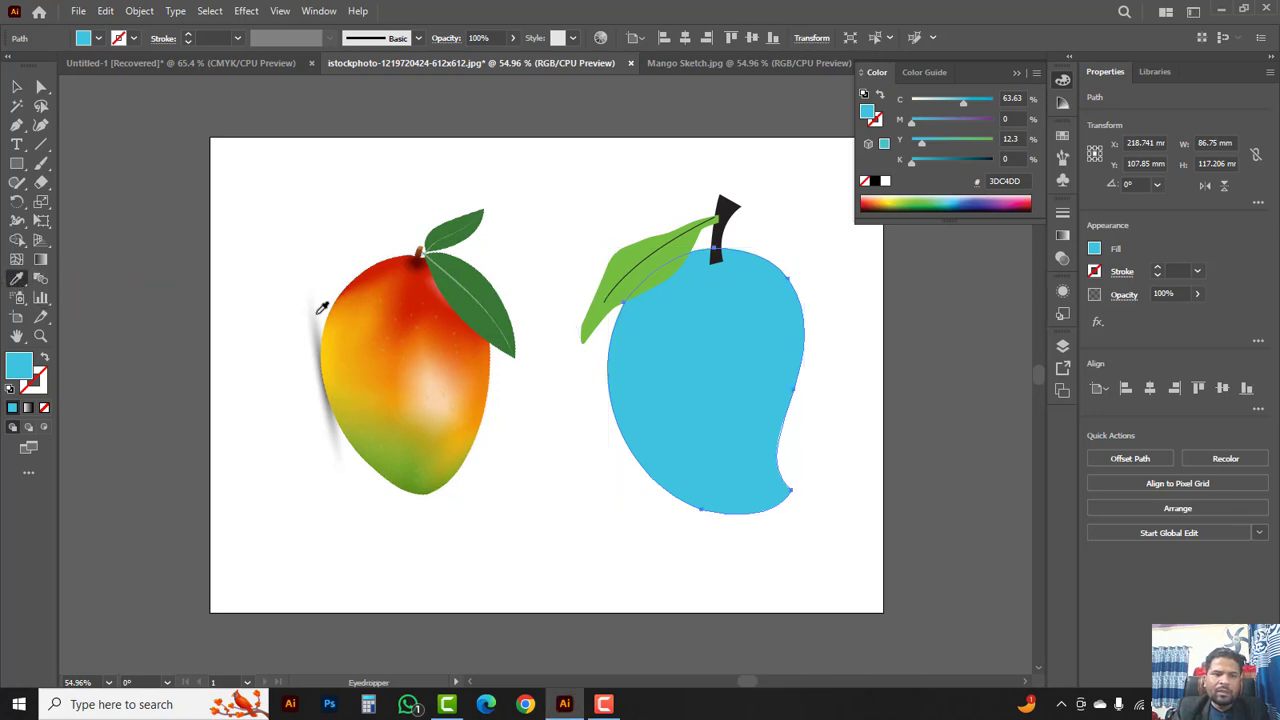
click(417, 295)
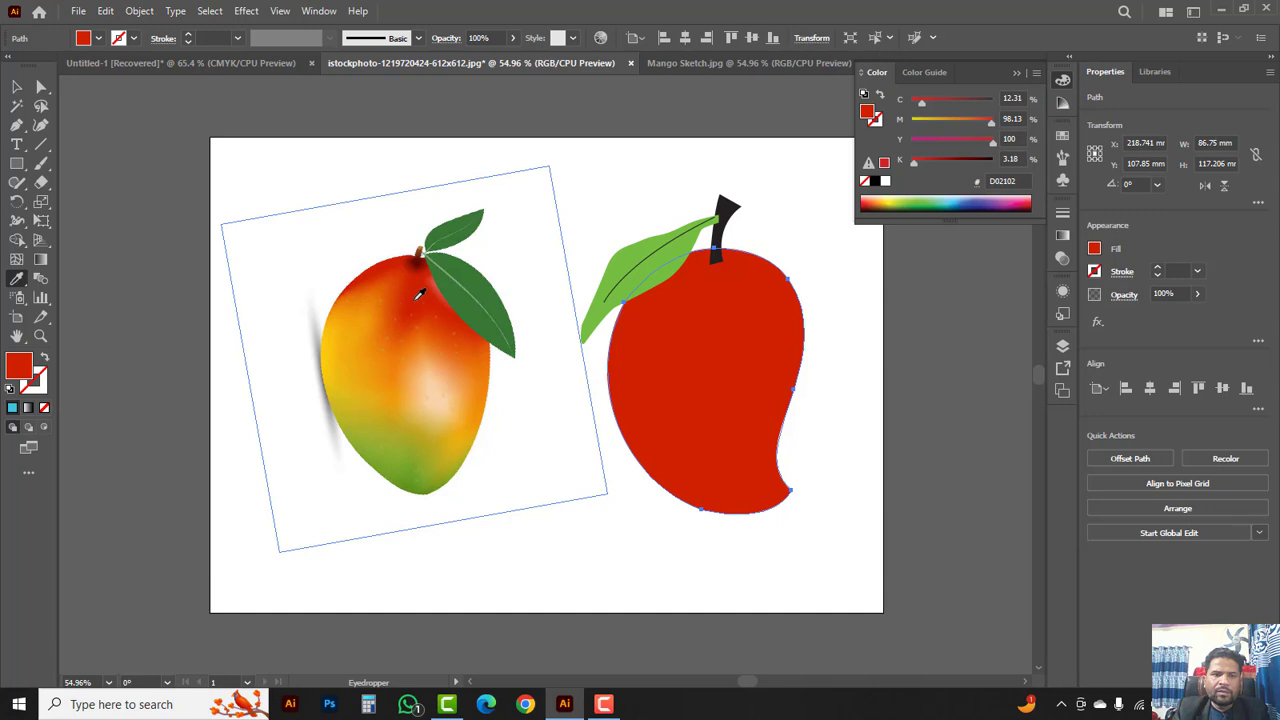
click(16, 89)
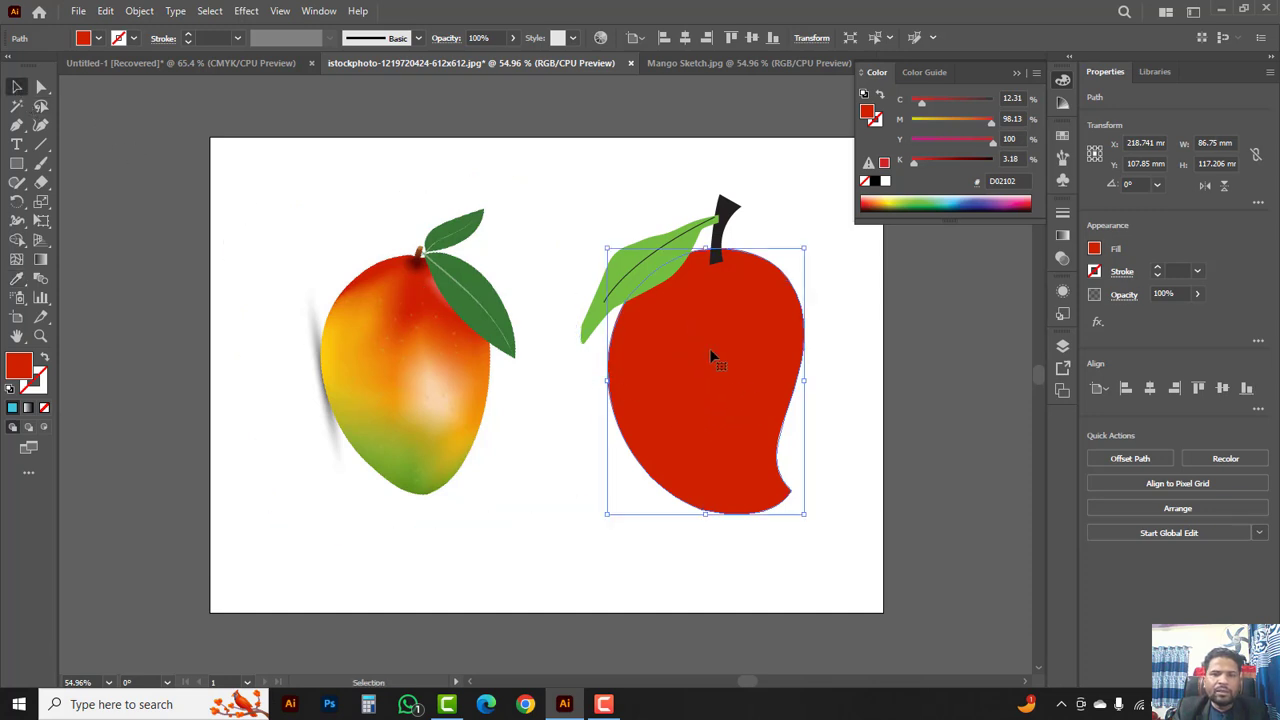
- Add a yellow mesh point (C 12.31, M 0, Y 100, K 3.18) near the fruit's centre and move it down about 19 mm
click(16, 260)
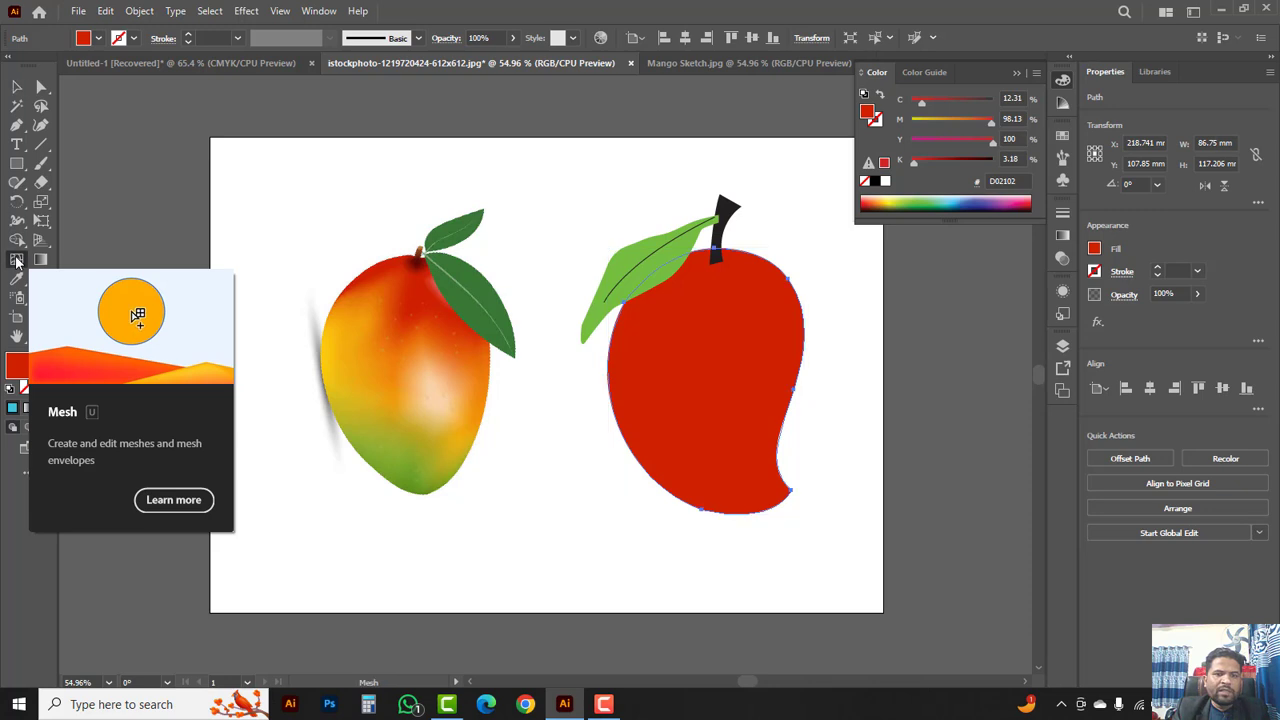
click(707, 366)
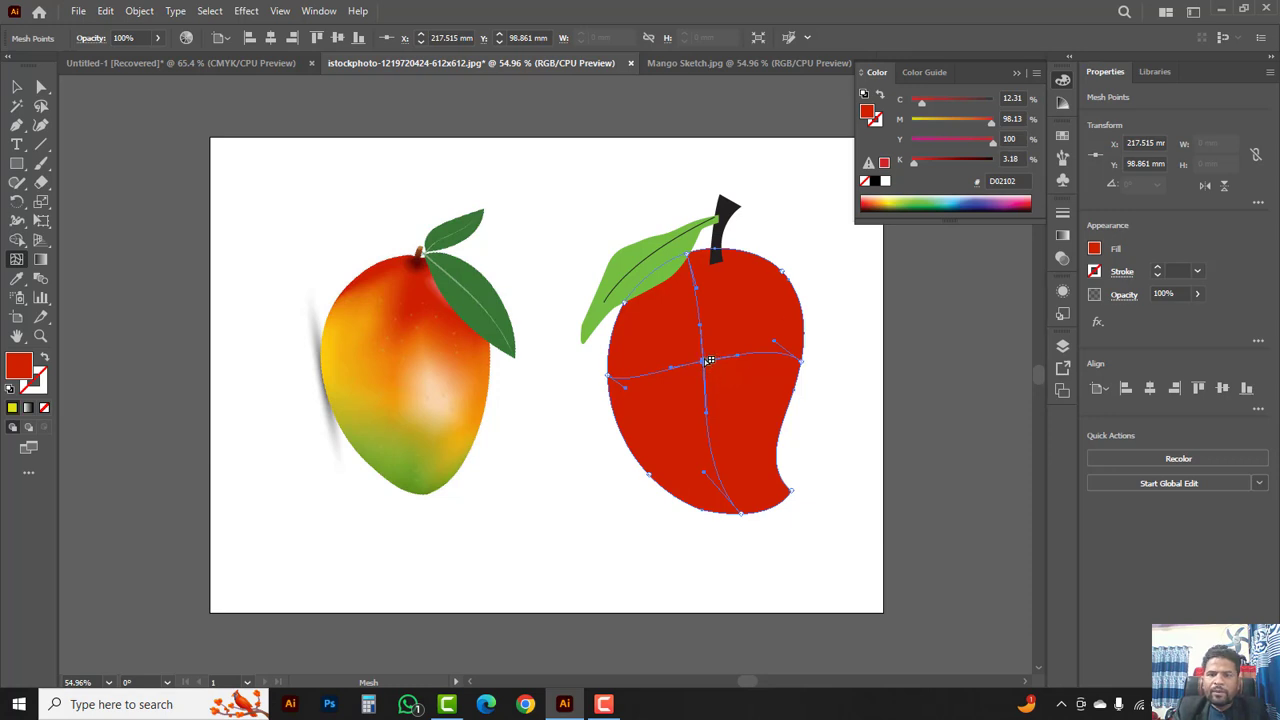
drag(983, 124, 903, 124)
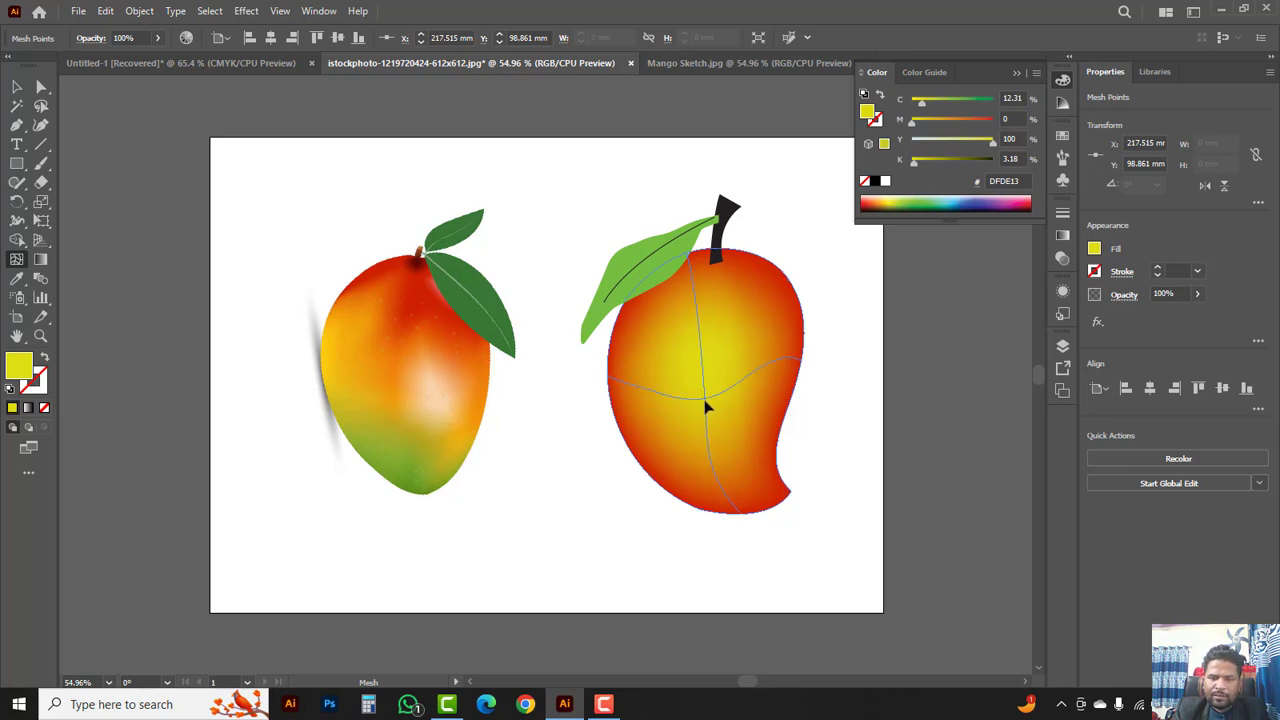
drag(706, 403, 706, 408)
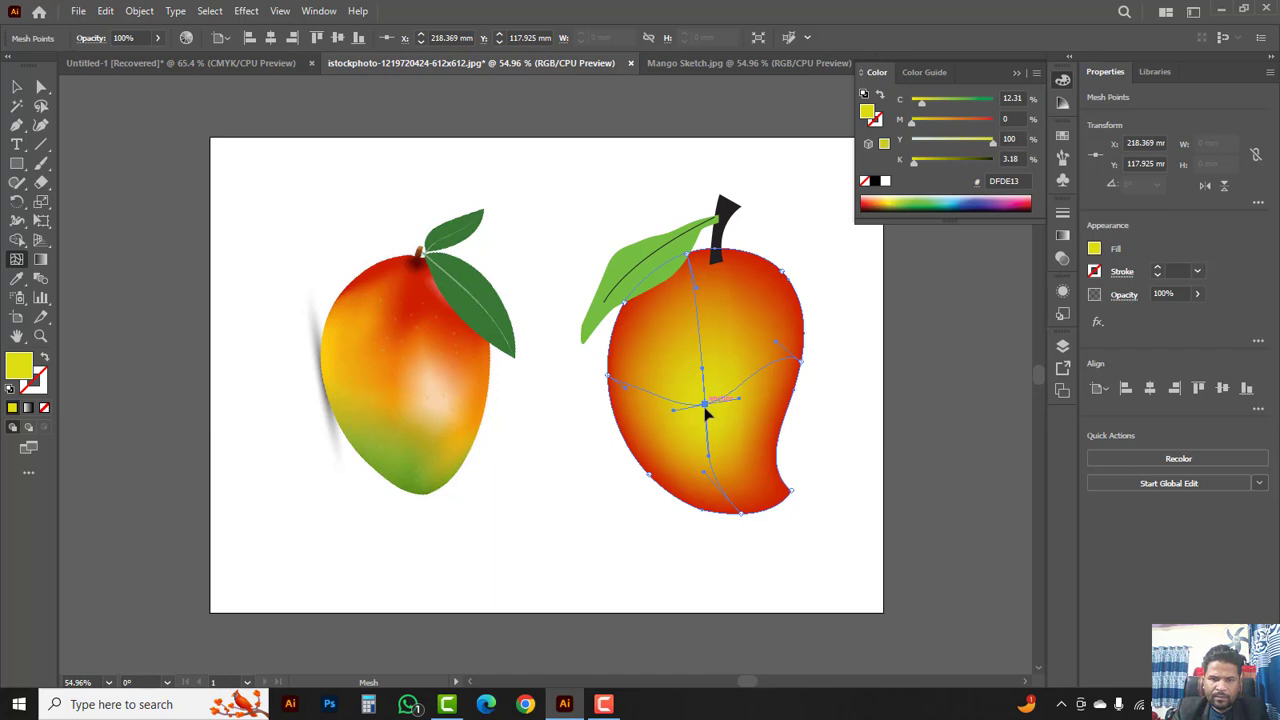
- Add a mesh point in the fruit's lower part, coloured with the green sampled from the photo mango's tip (C 66.3, M 19.71, Y 100, K 3.95)
click(708, 412)
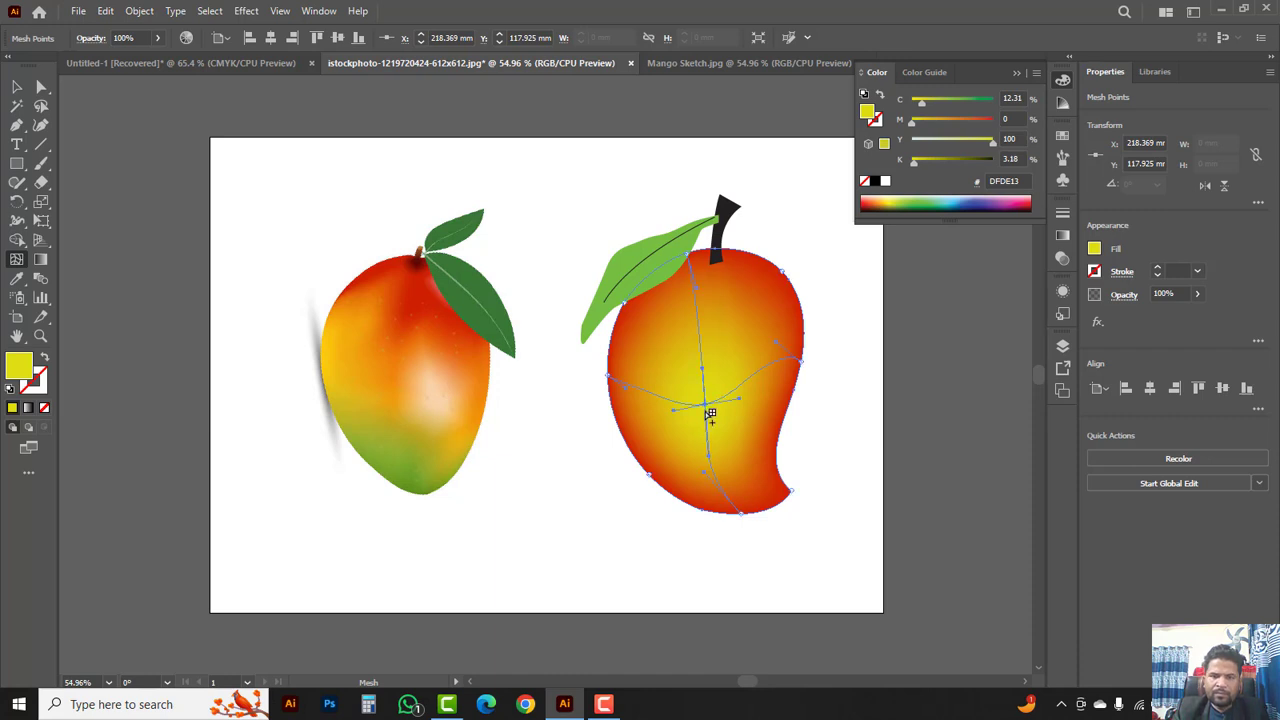
click(712, 464)
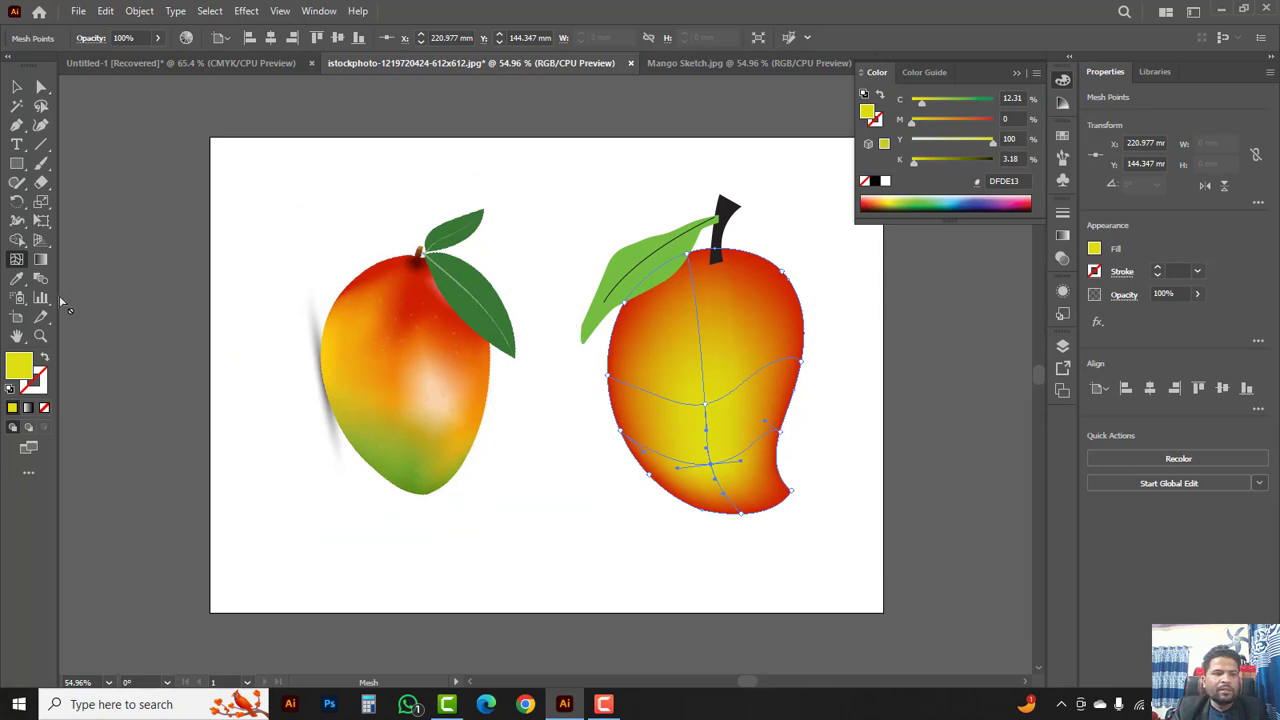
drag(17, 279, 66, 282)
click(418, 478)
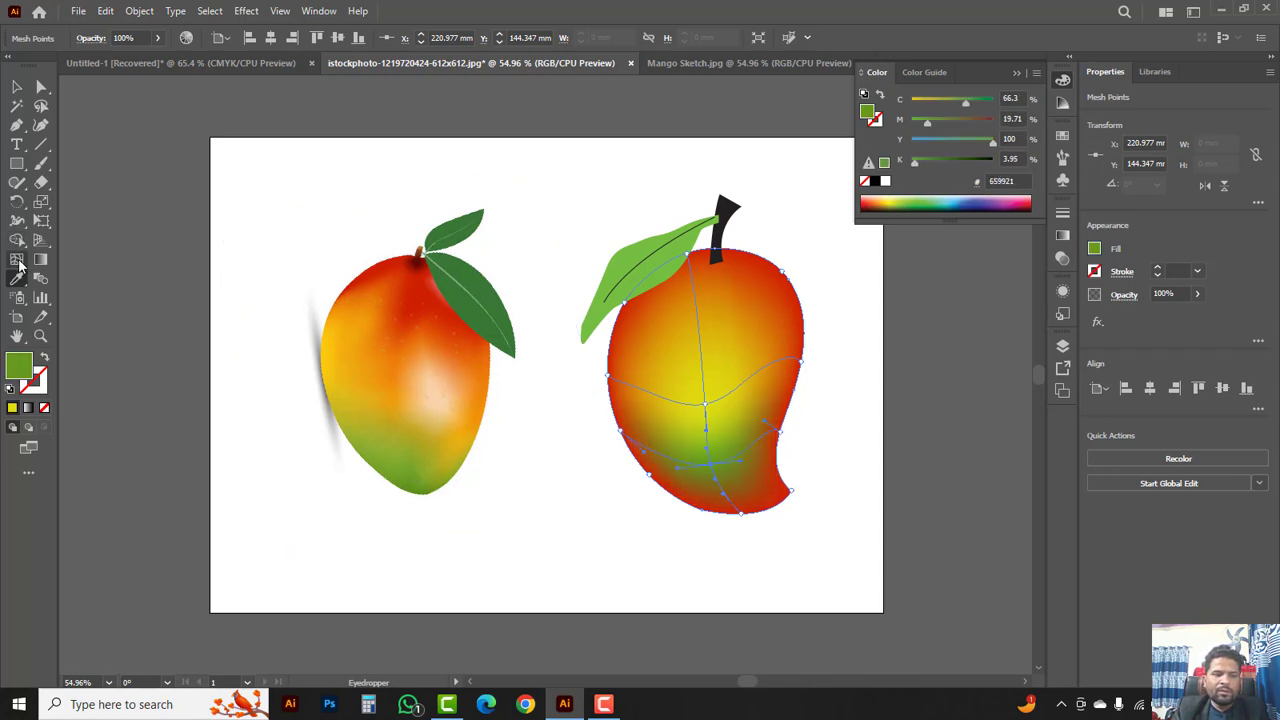
click(18, 261)
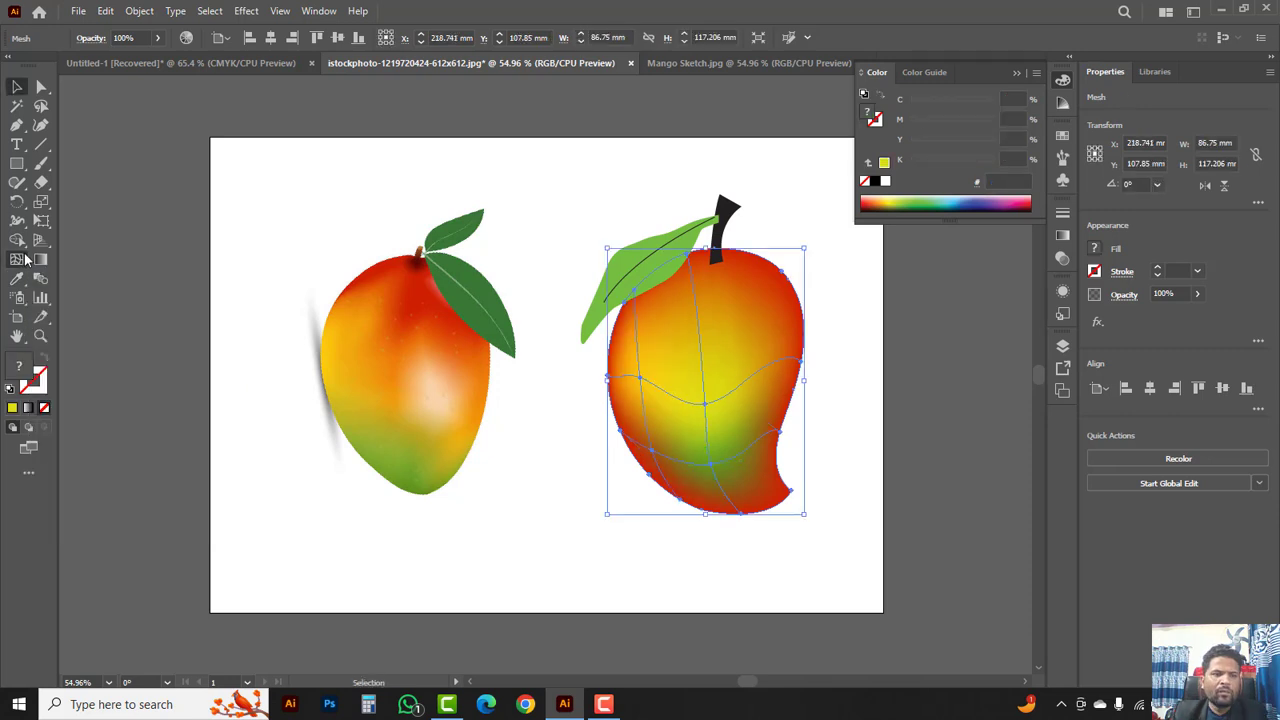
- Move the fruit's central mesh point about 7 mm right and 7 mm up, and set its colour to C 0, M 1.88, Y 81, K 0
click(20, 260)
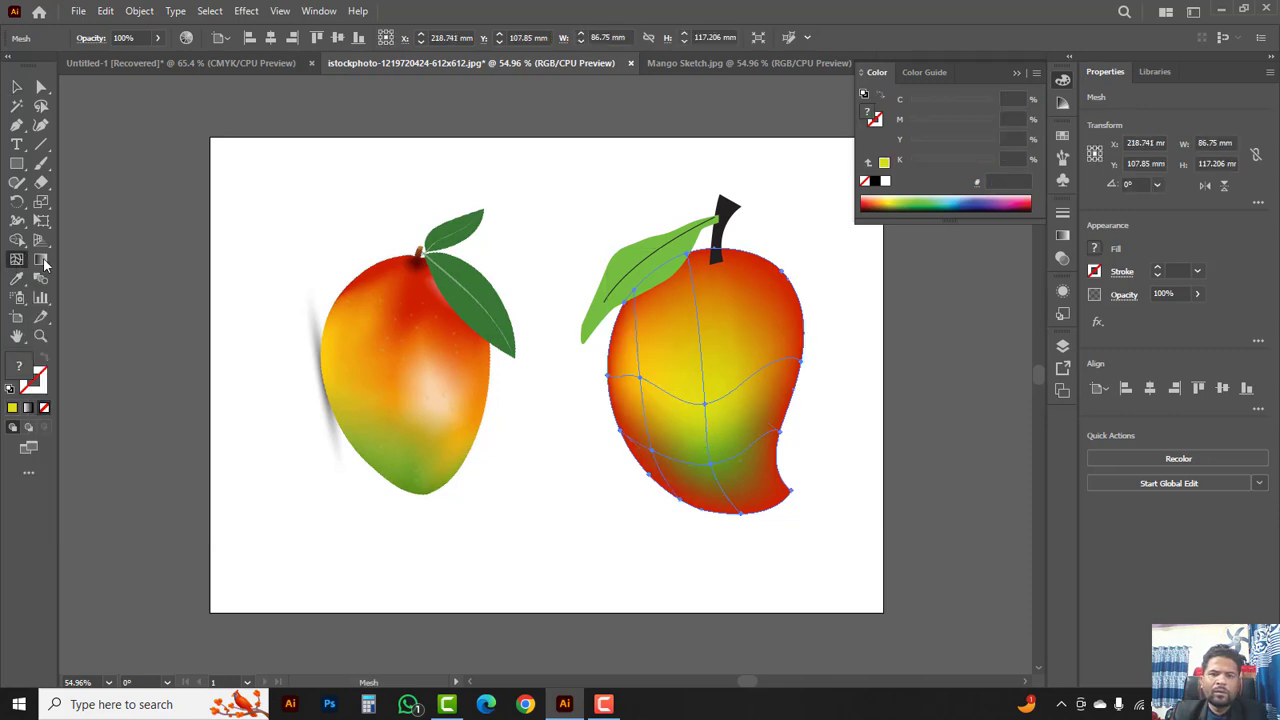
click(709, 407)
drag(709, 407, 721, 387)
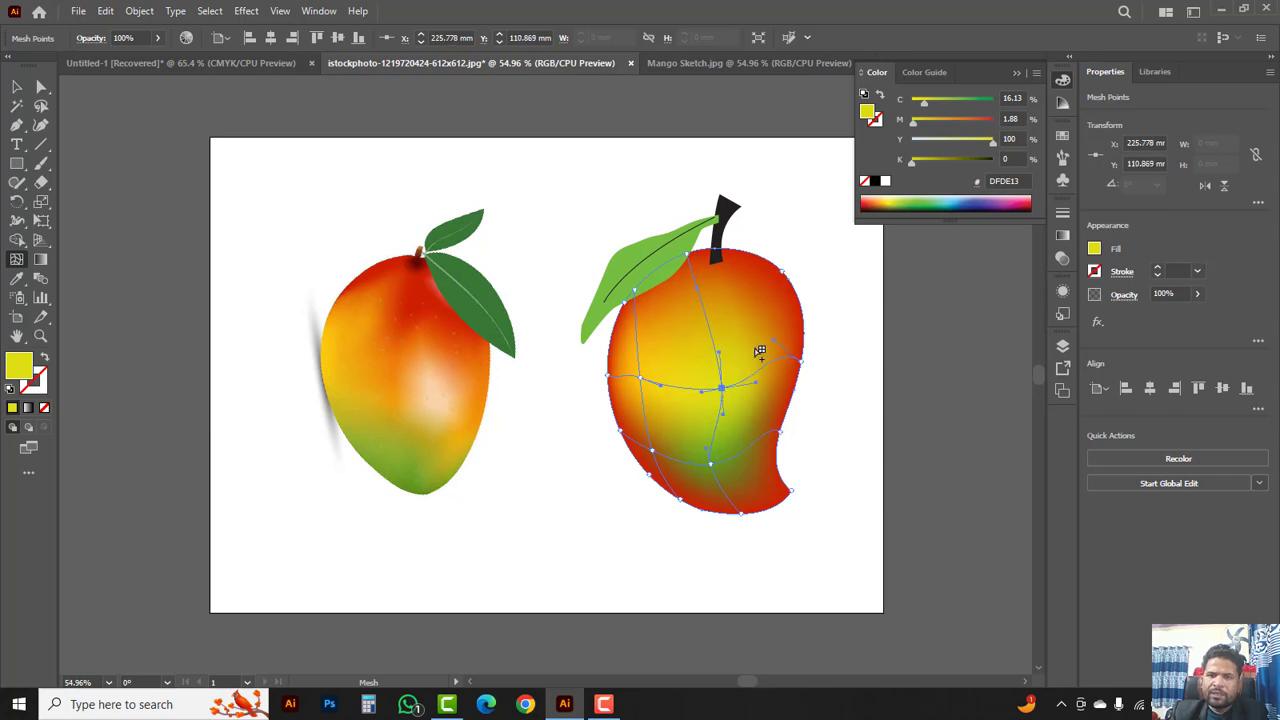
drag(989, 142, 978, 140)
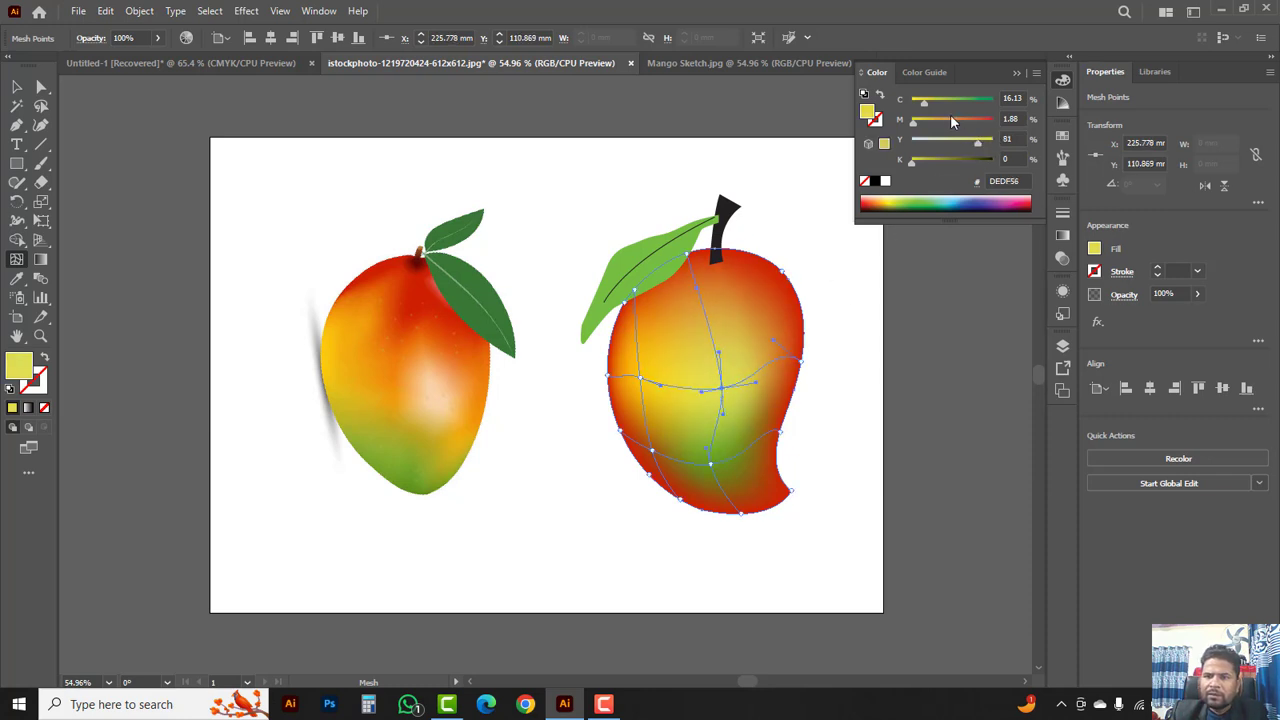
drag(924, 102, 910, 103)
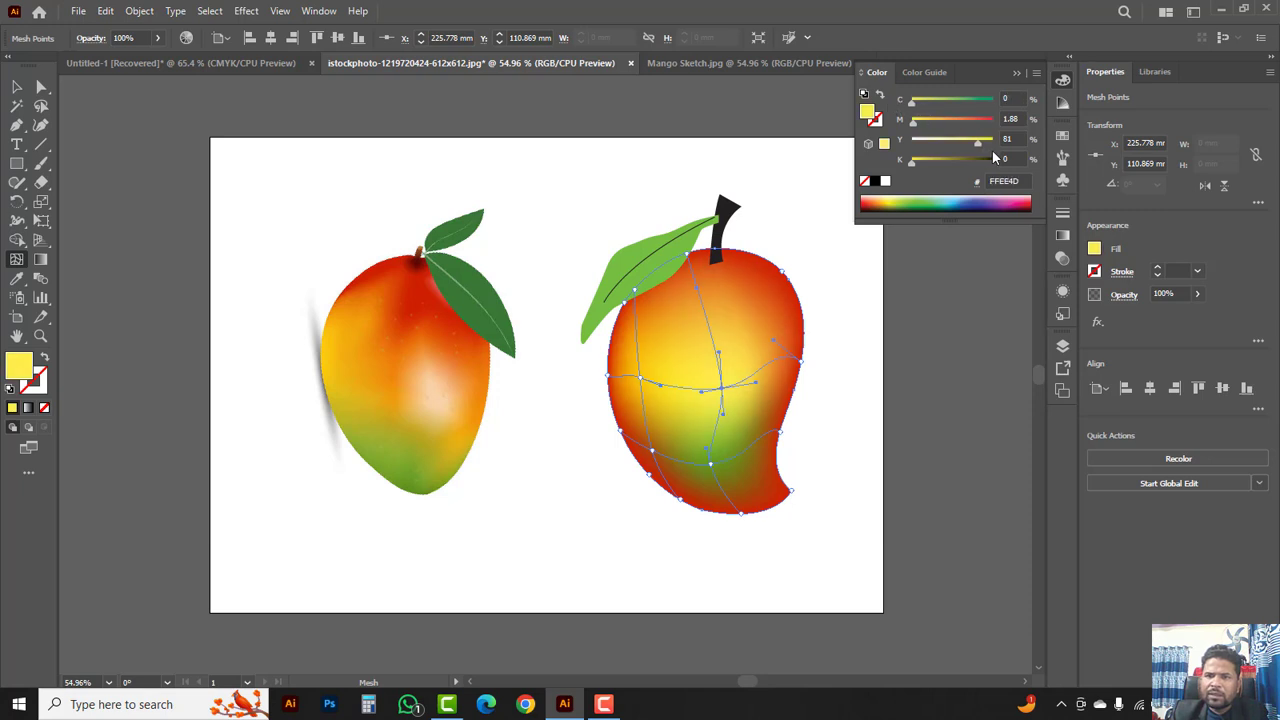
- Lengthen the mesh handles between the fruit's central point and its right edge to spread the yellow further to the right
drag(569, 206, 886, 560)
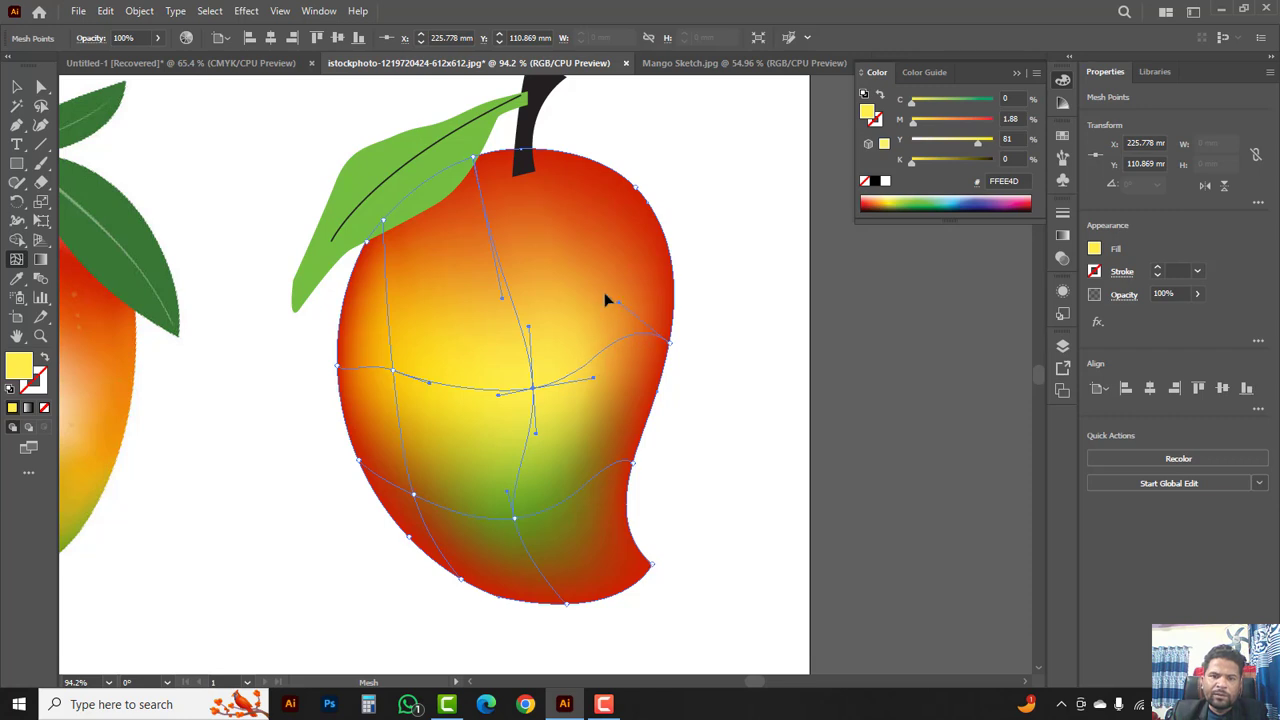
drag(605, 300, 587, 290)
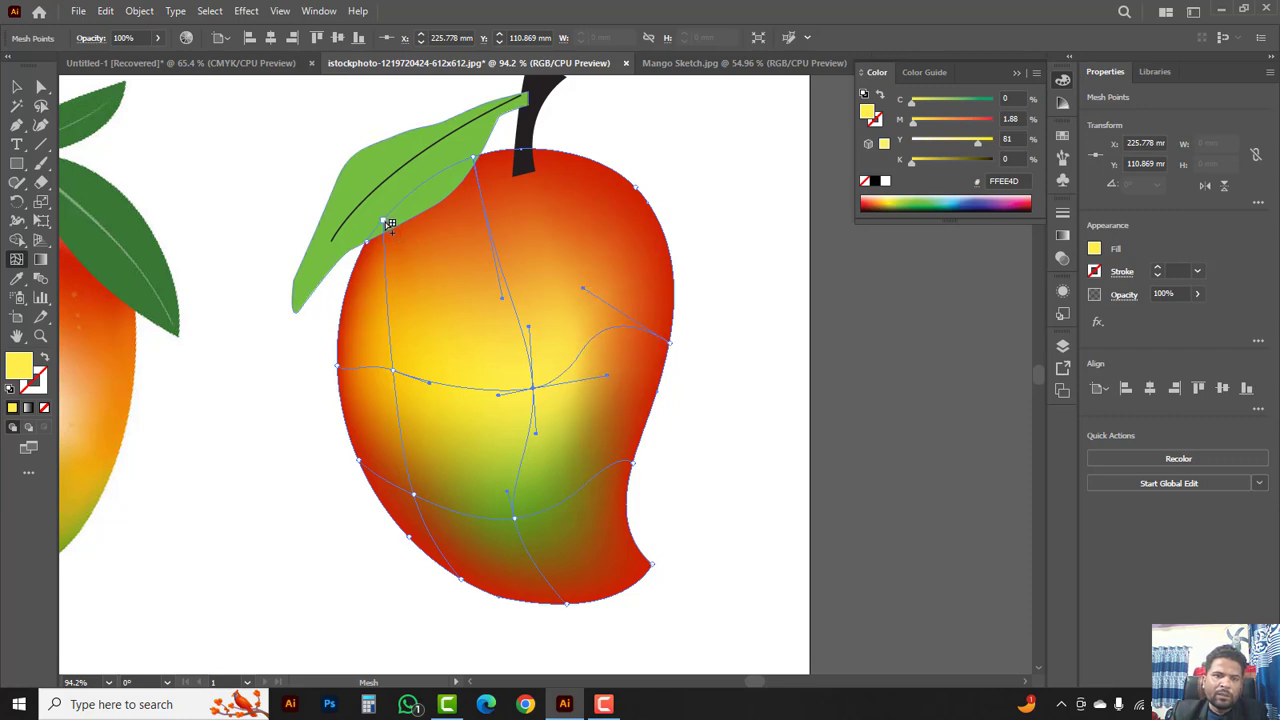
key(ctrl+alt+space)
ctrl+alt+click(566, 332)
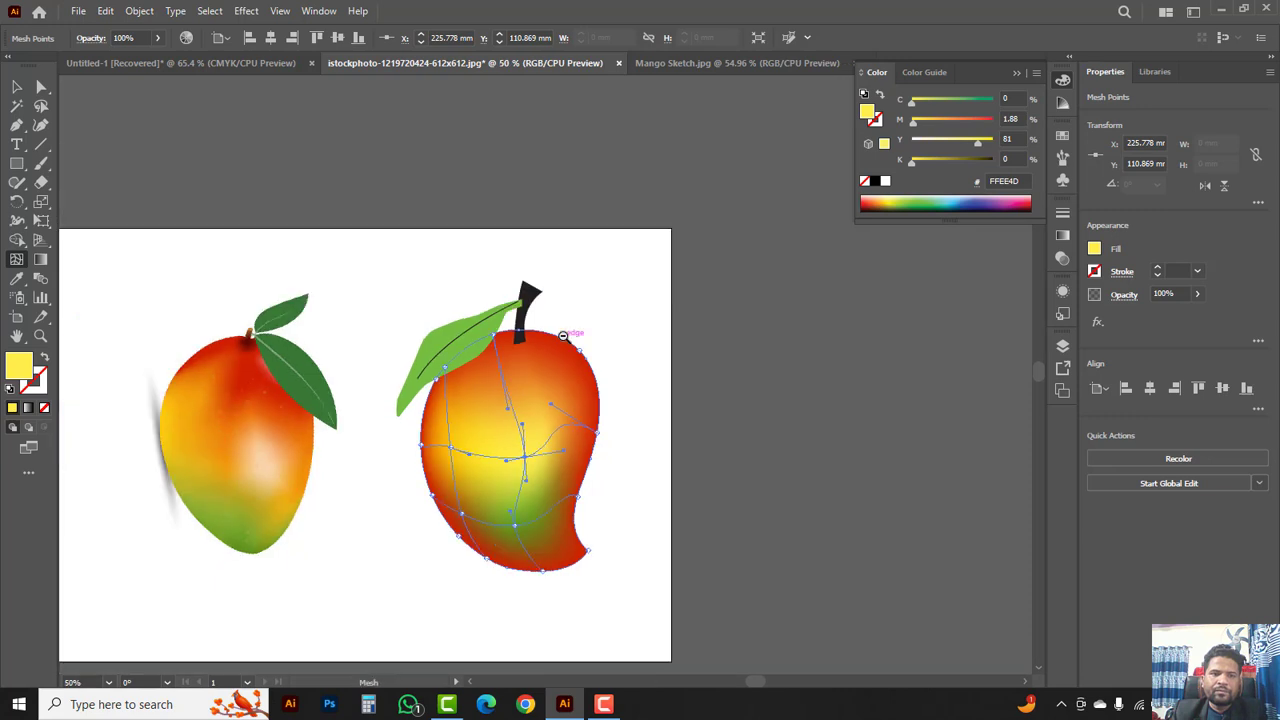
drag(598, 411, 631, 381)
- Send the black stem to the back so its base sits behind the fruit
click(24, 92)
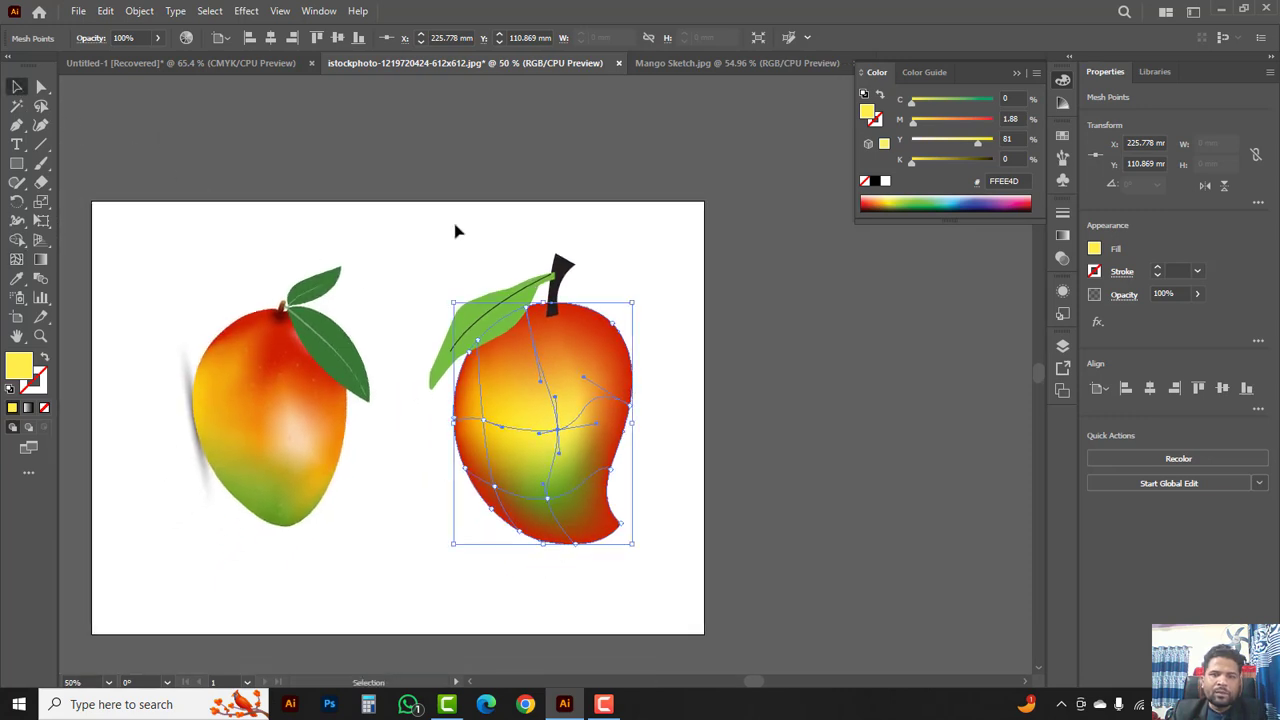
click(566, 268)
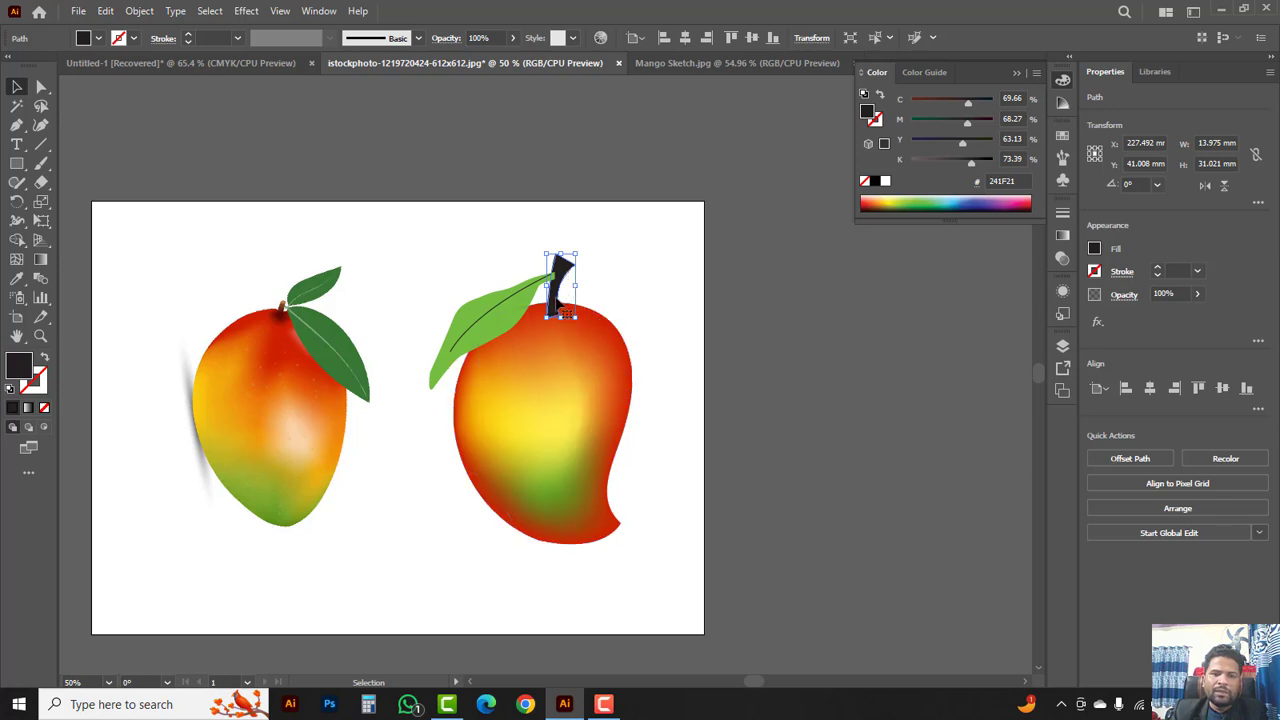
right_click(558, 295)
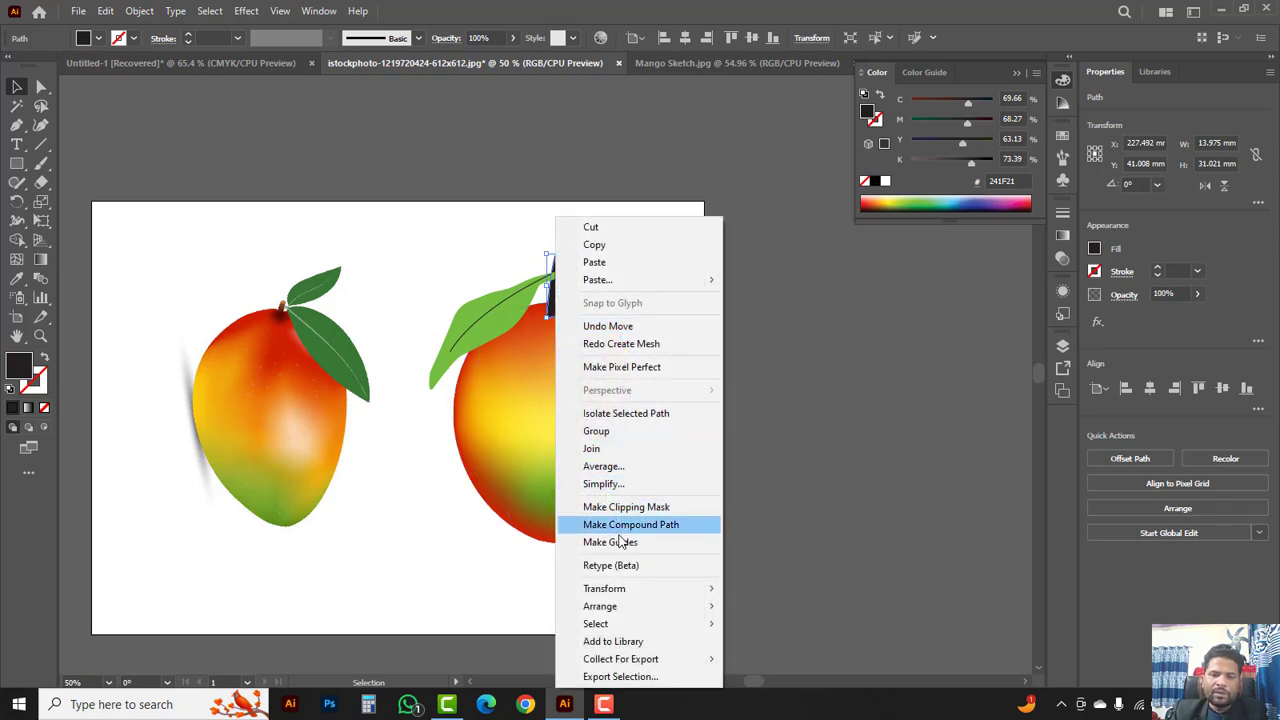
mouse_move(614, 608)
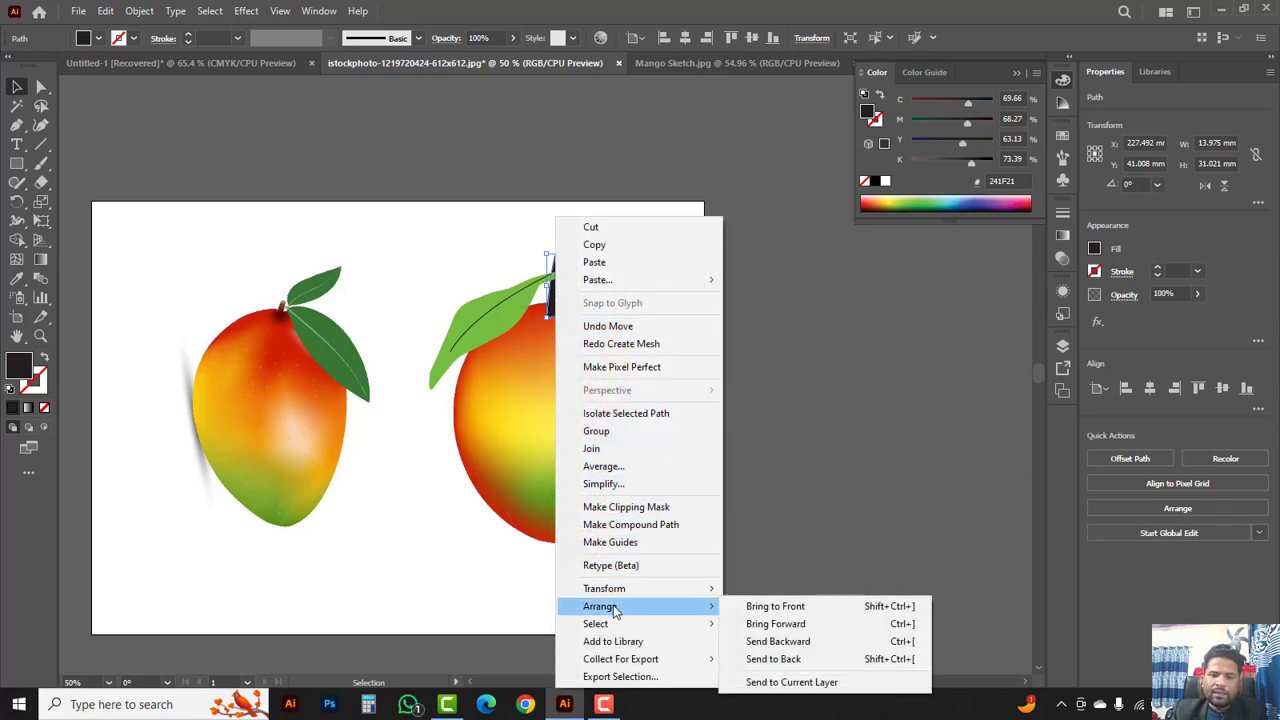
click(785, 660)
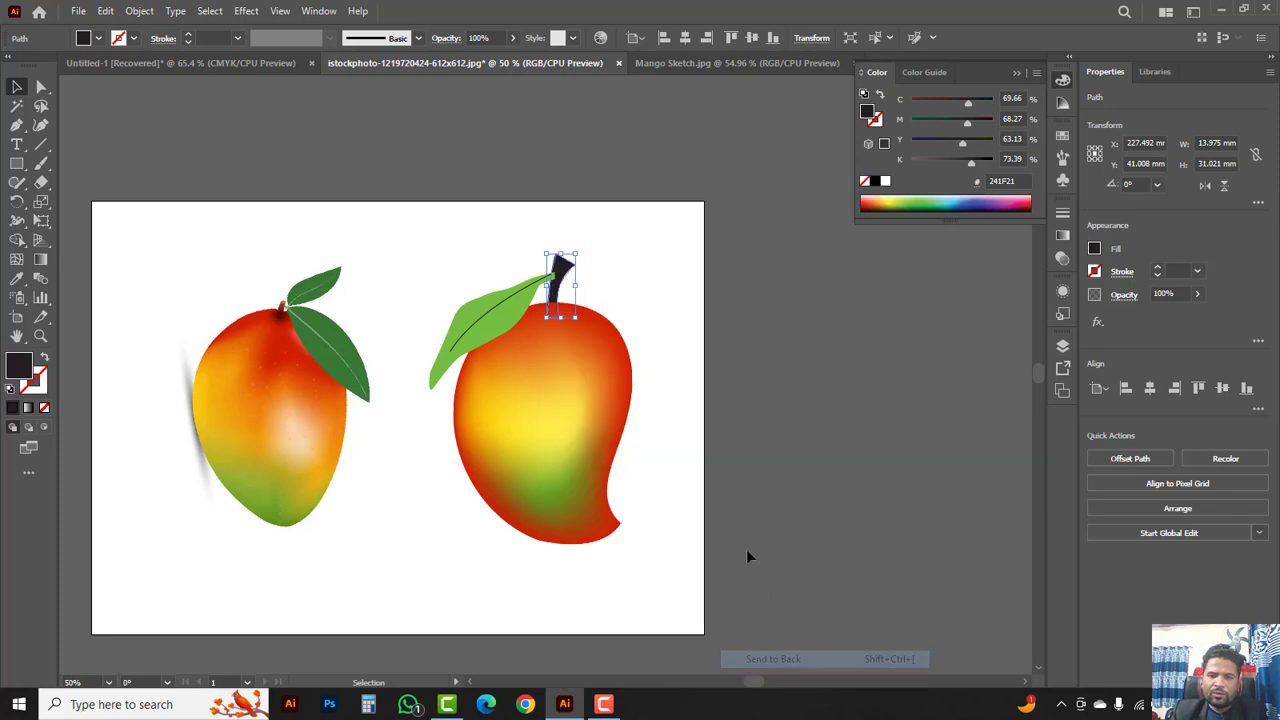
- Add two mesh points to the stem, one in its upper part and one near its base
click(18, 262)
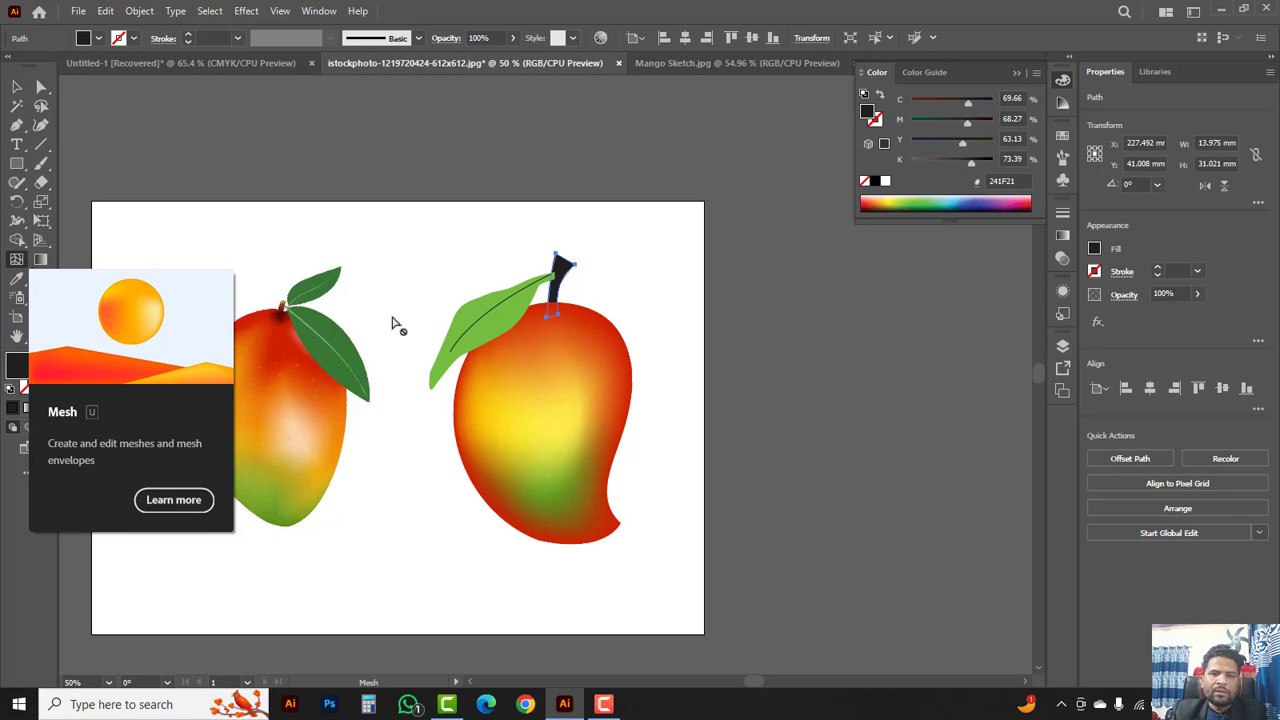
click(561, 269)
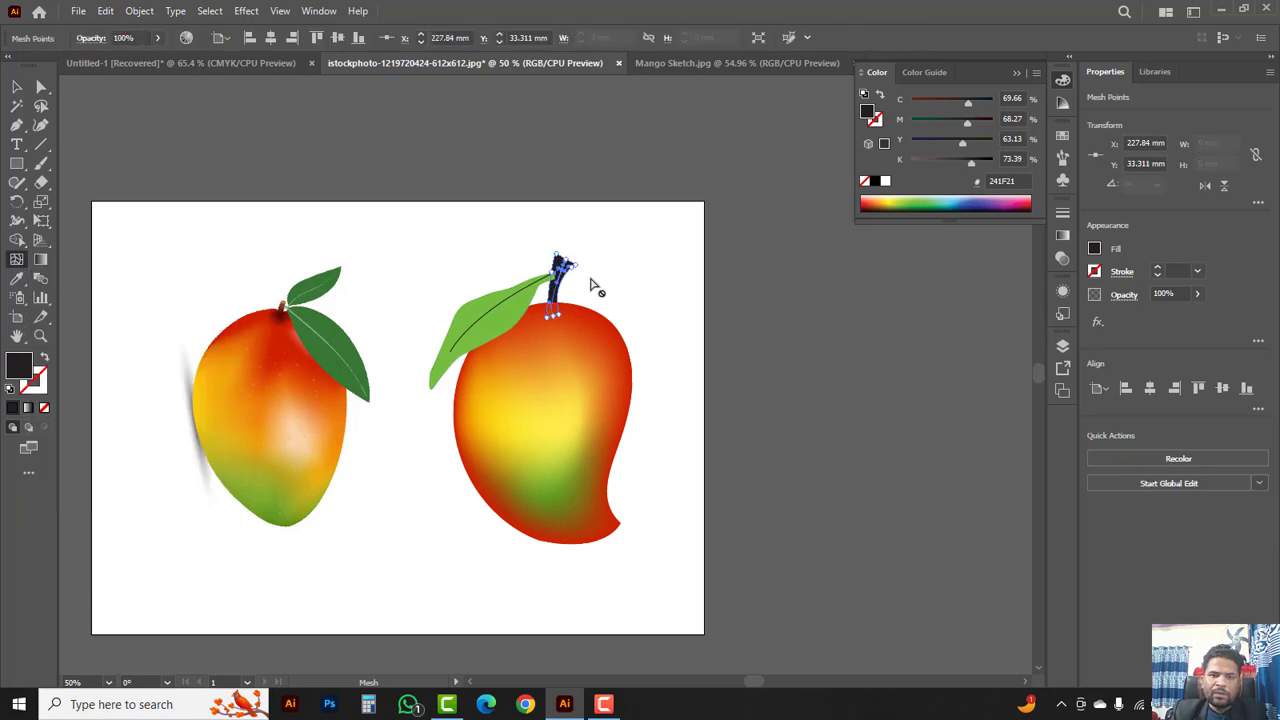
key(ctrl+space)
click(517, 286)
click(548, 318)
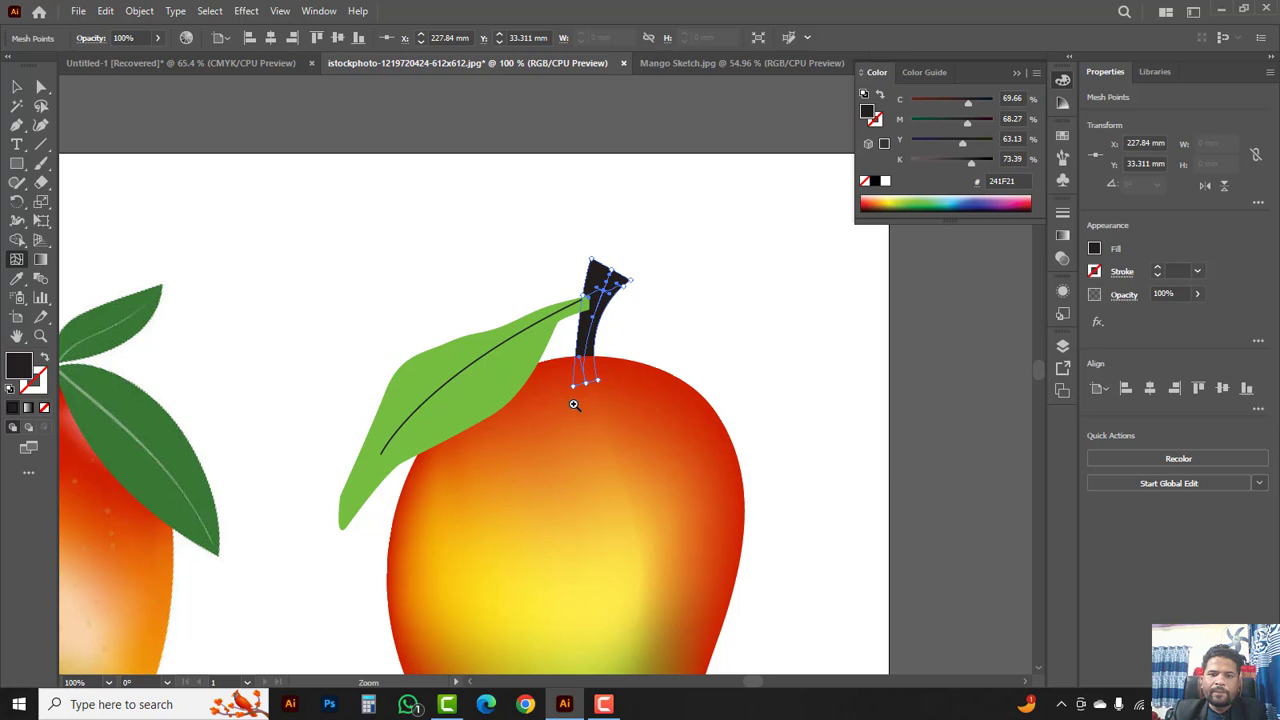
click(590, 342)
- Set the stem's lower mesh point to C 100, M 96, Y 100, K 100 and lighten the upper one to K 28
click(875, 181)
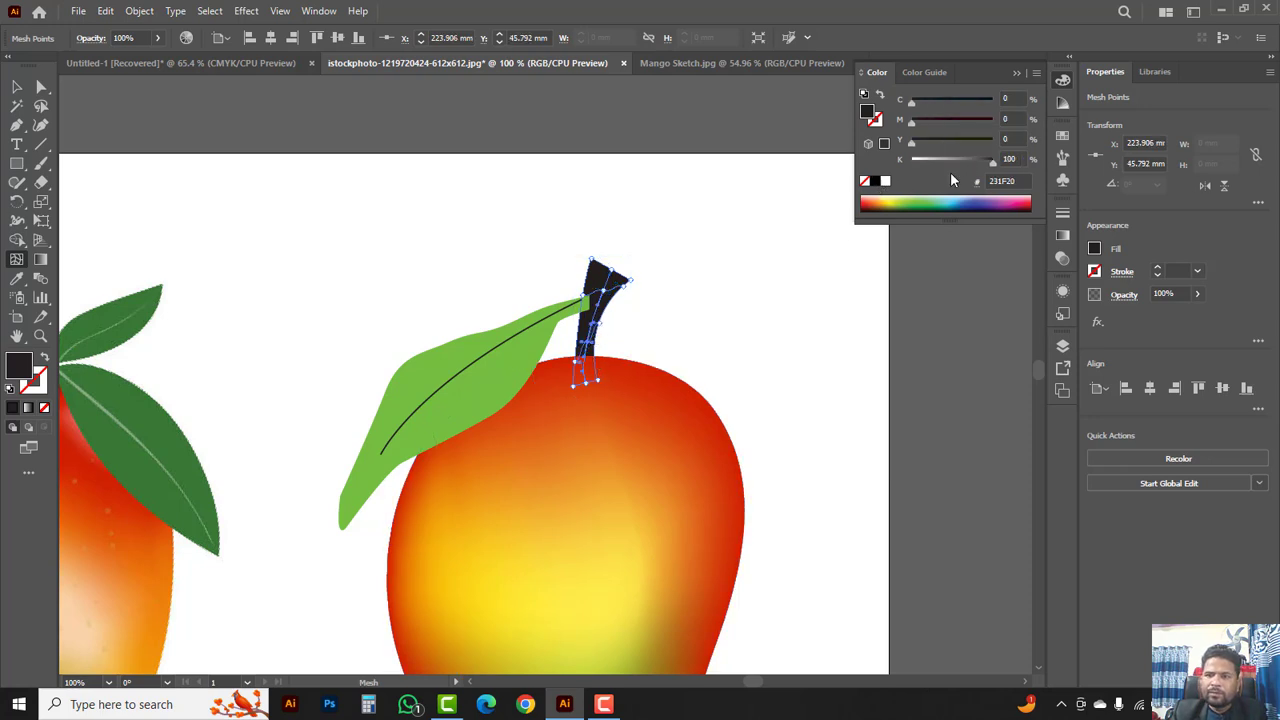
drag(913, 146, 993, 141)
drag(911, 121, 992, 120)
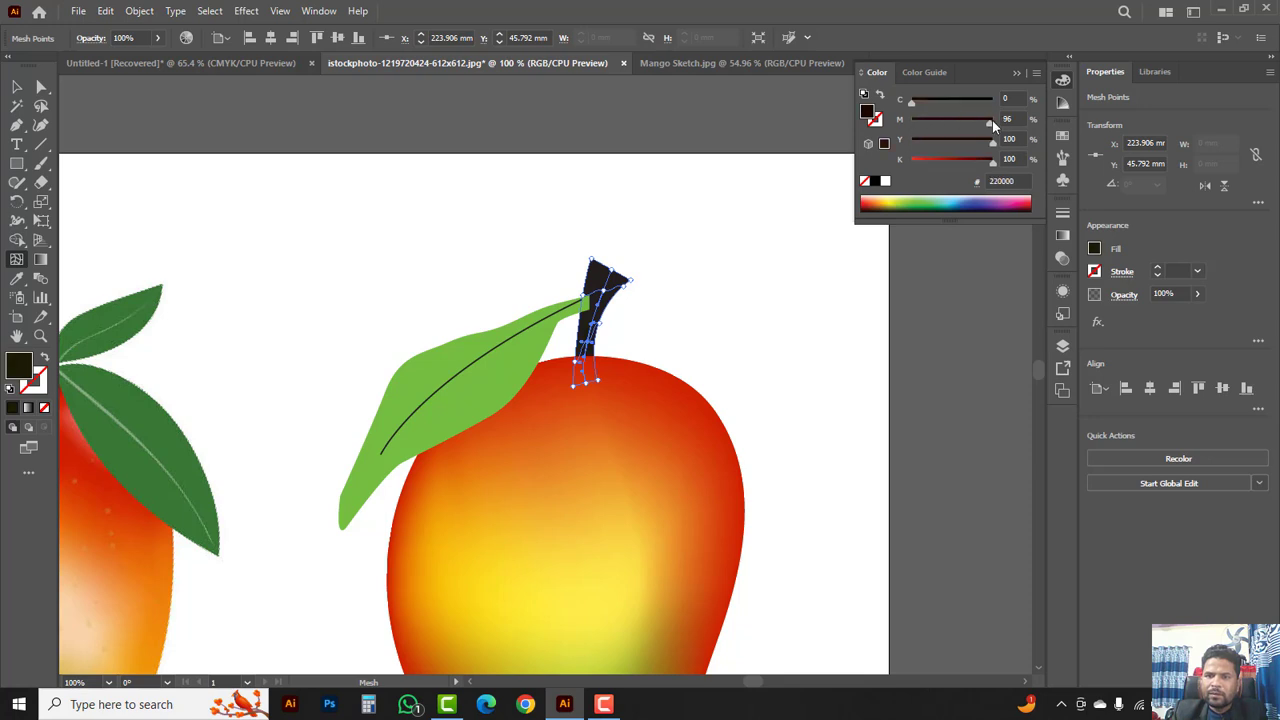
drag(917, 102, 993, 101)
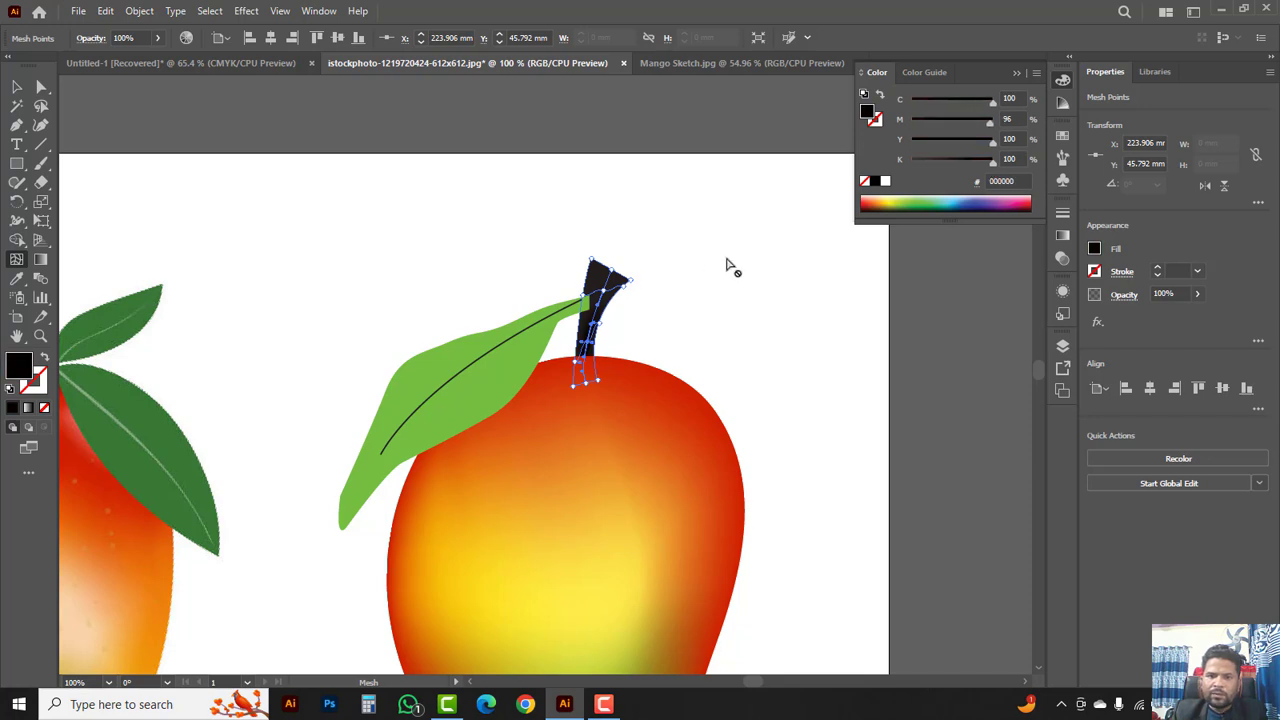
click(603, 300)
drag(961, 160, 937, 162)
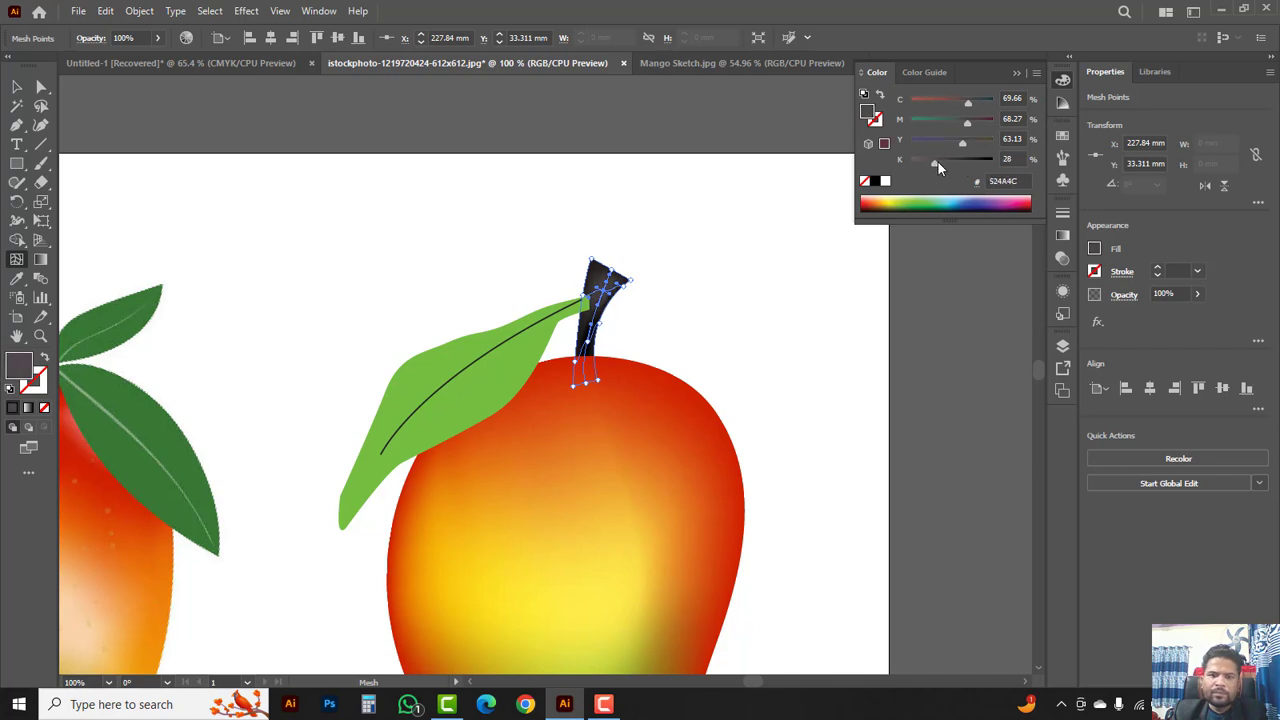
- Add a mesh point in the leaf's lower half, coloured with the photo leaf's dark green (C 79.77, M 30.23, Y 100, K 17.43), and deselect
click(481, 405)
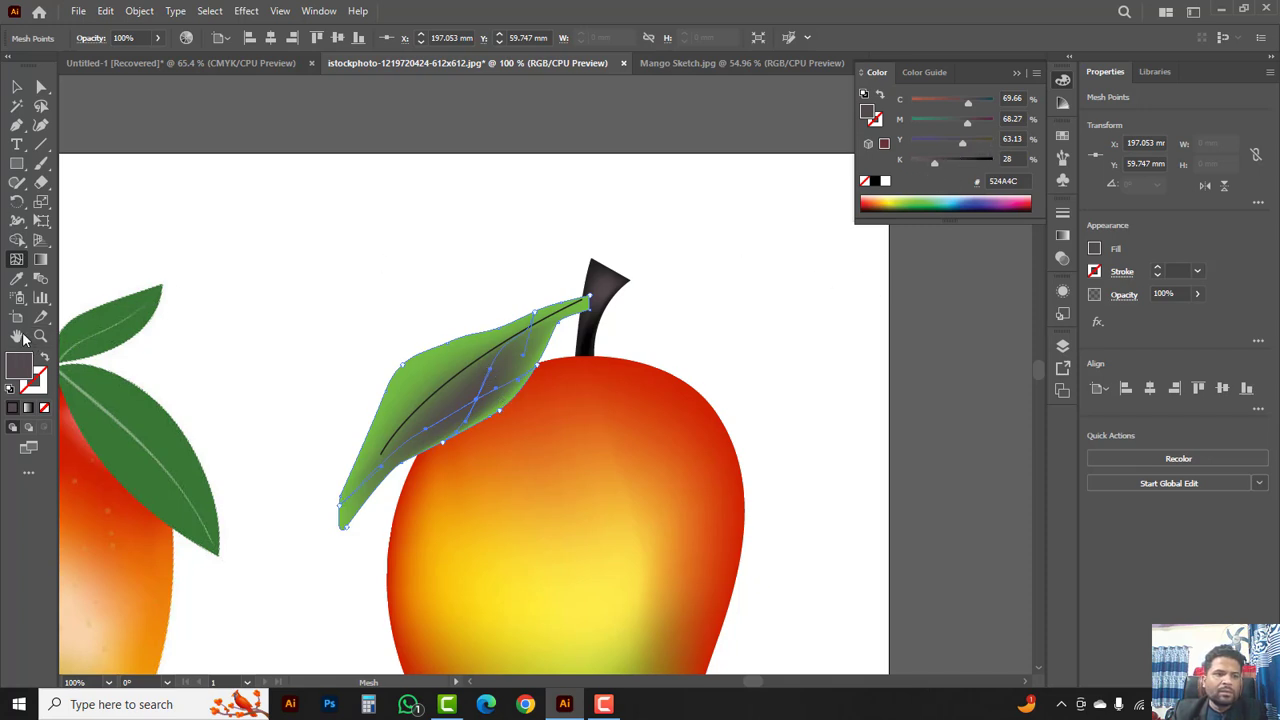
drag(17, 280, 95, 280)
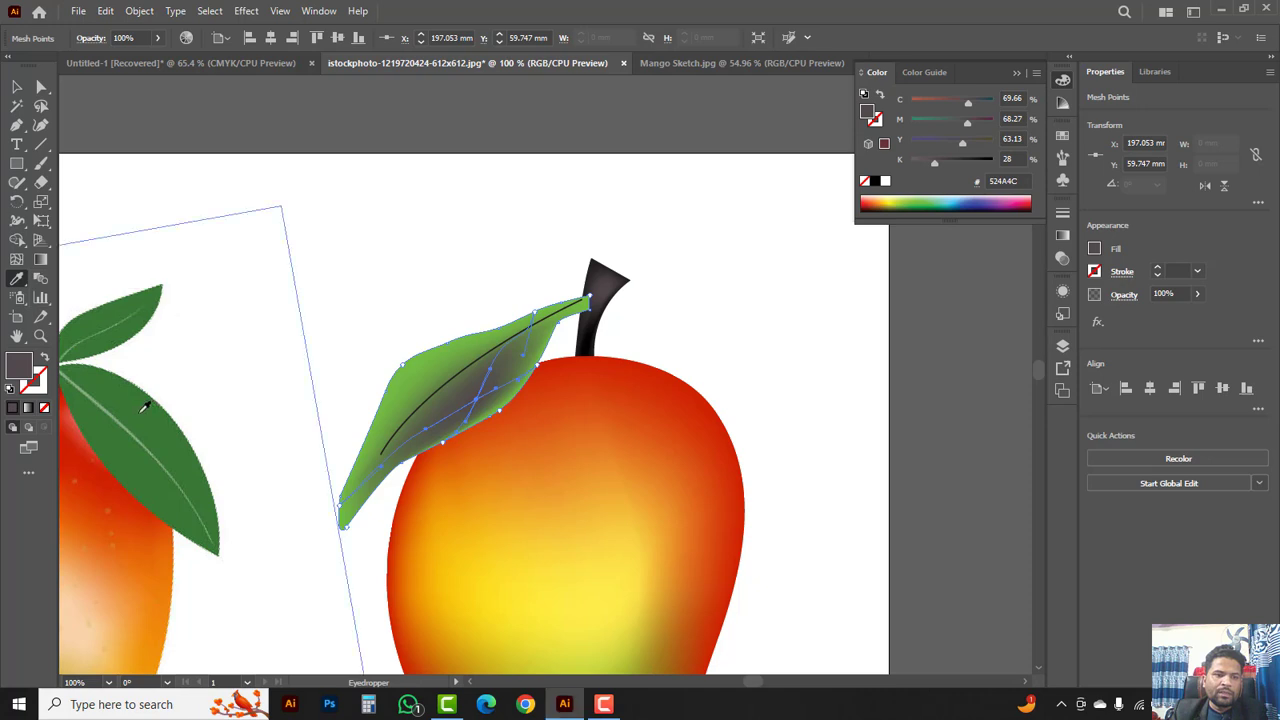
click(145, 408)
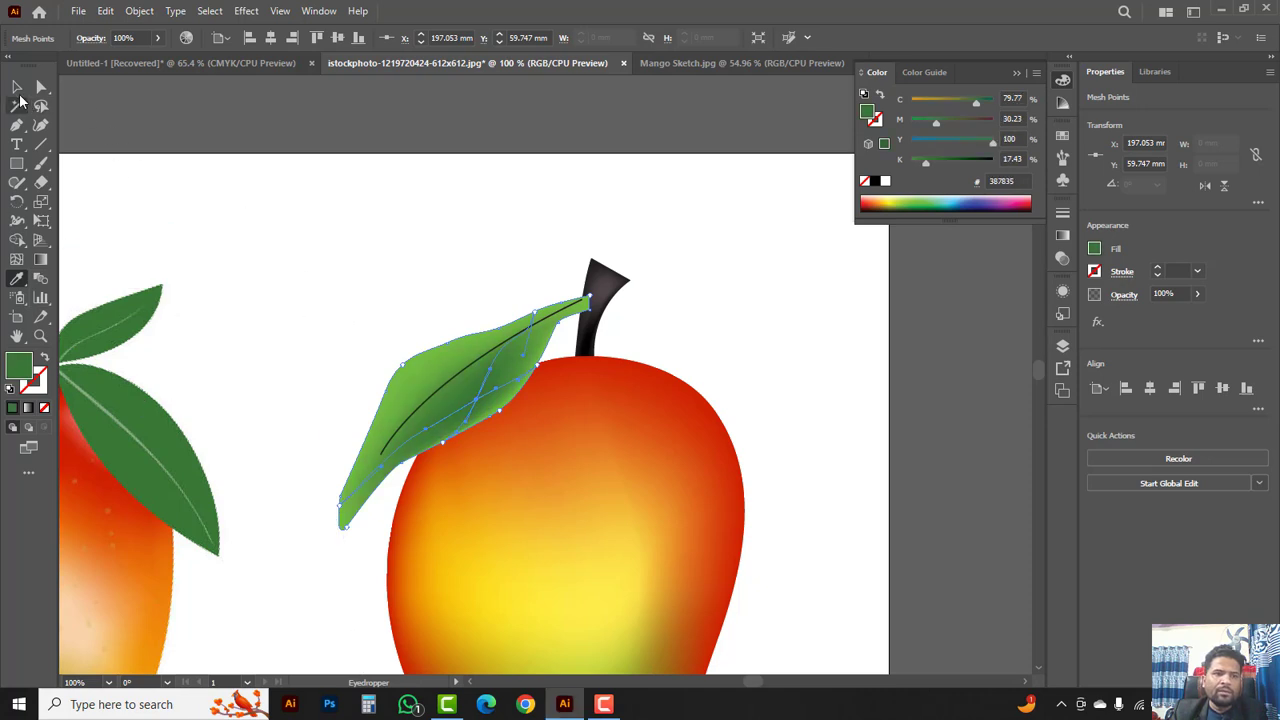
click(17, 87)
click(342, 277)
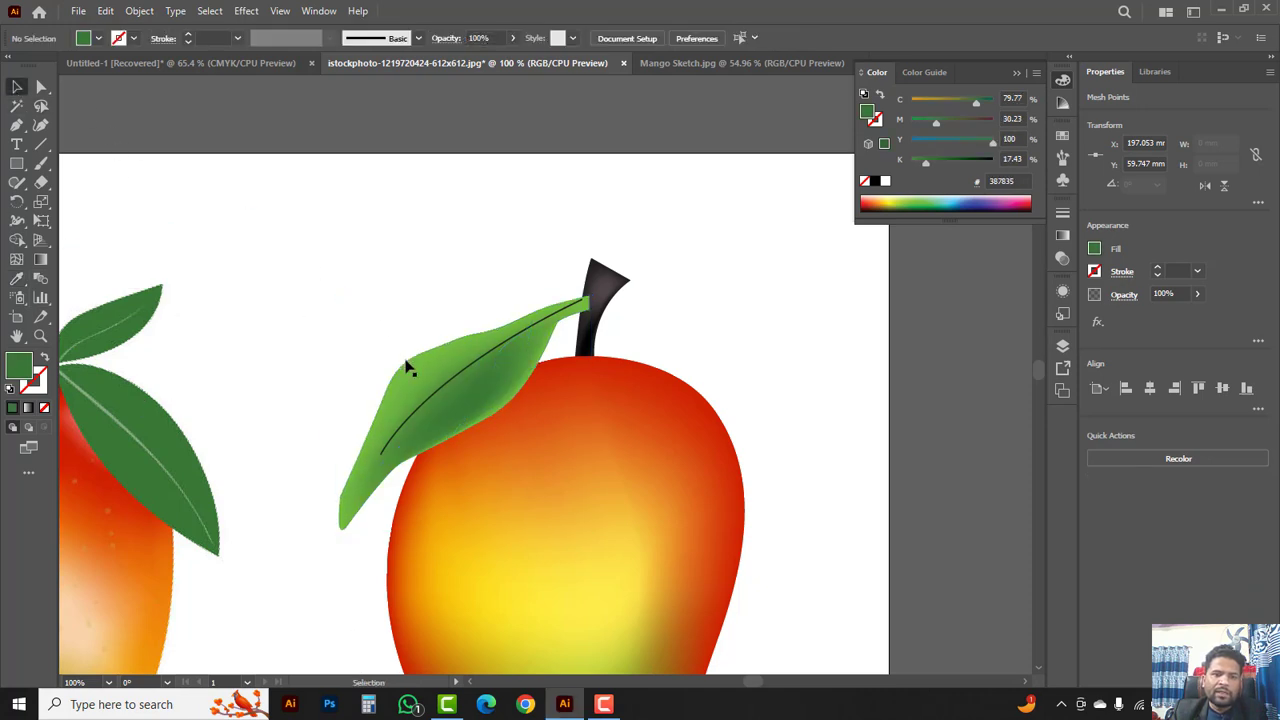
- Give the leaf's central vein line a white stroke at 42% opacity and deselect it
click(484, 360)
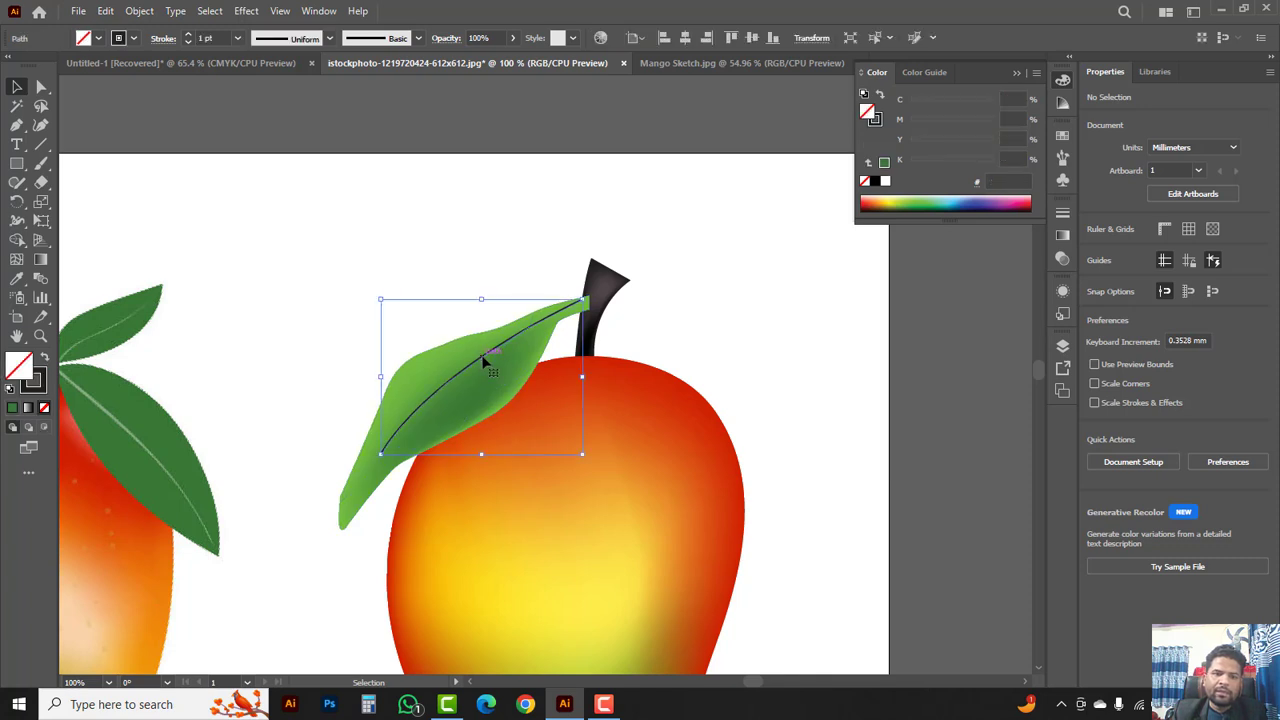
click(880, 119)
click(885, 182)
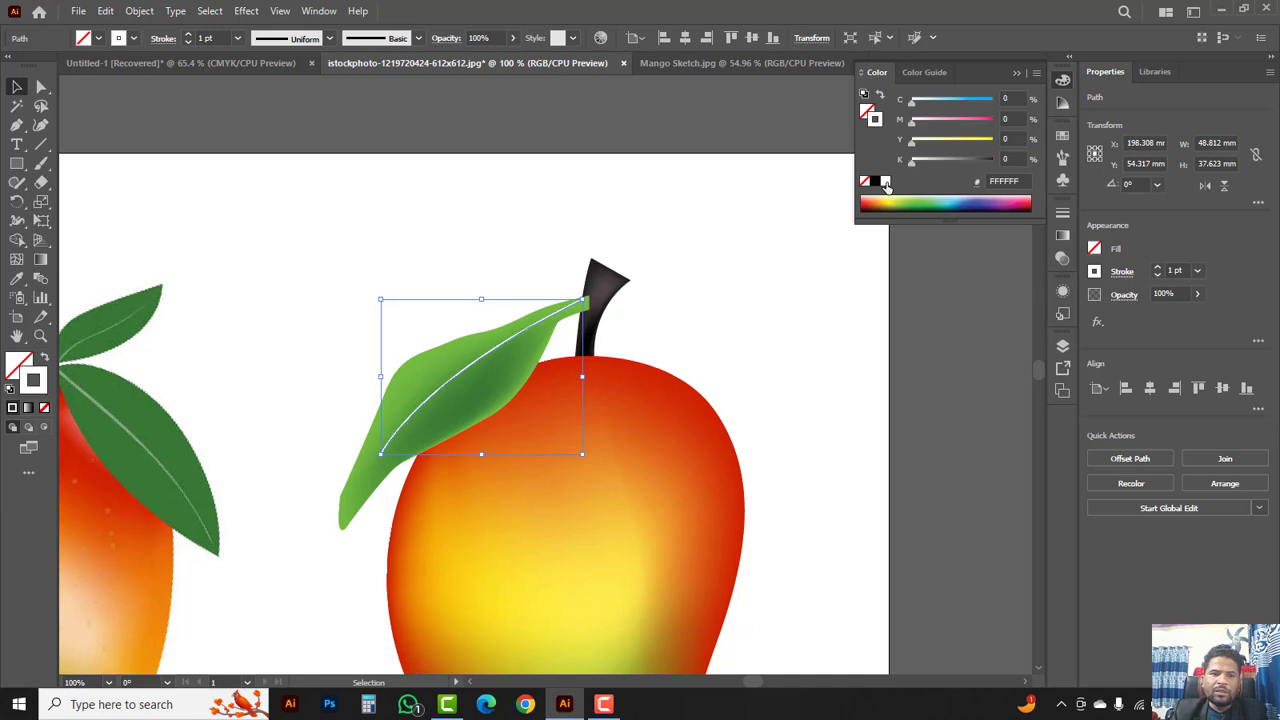
click(1197, 293)
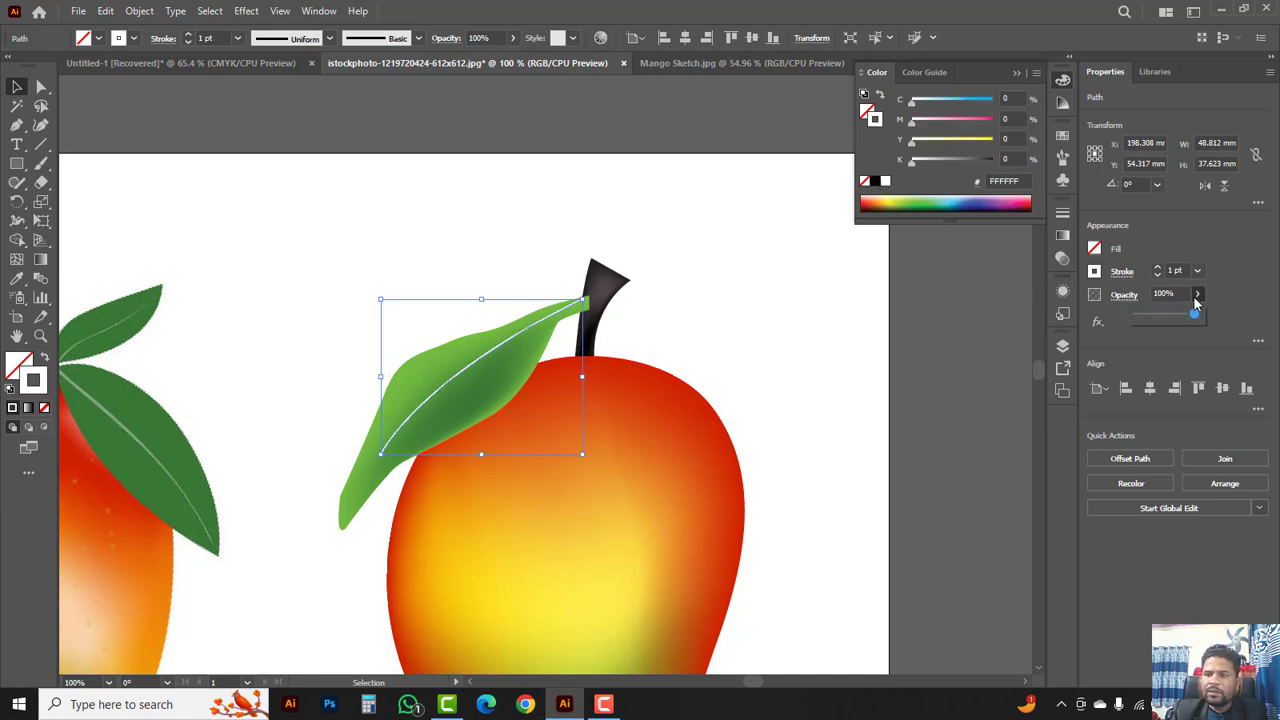
drag(1203, 314, 1160, 314)
click(768, 256)
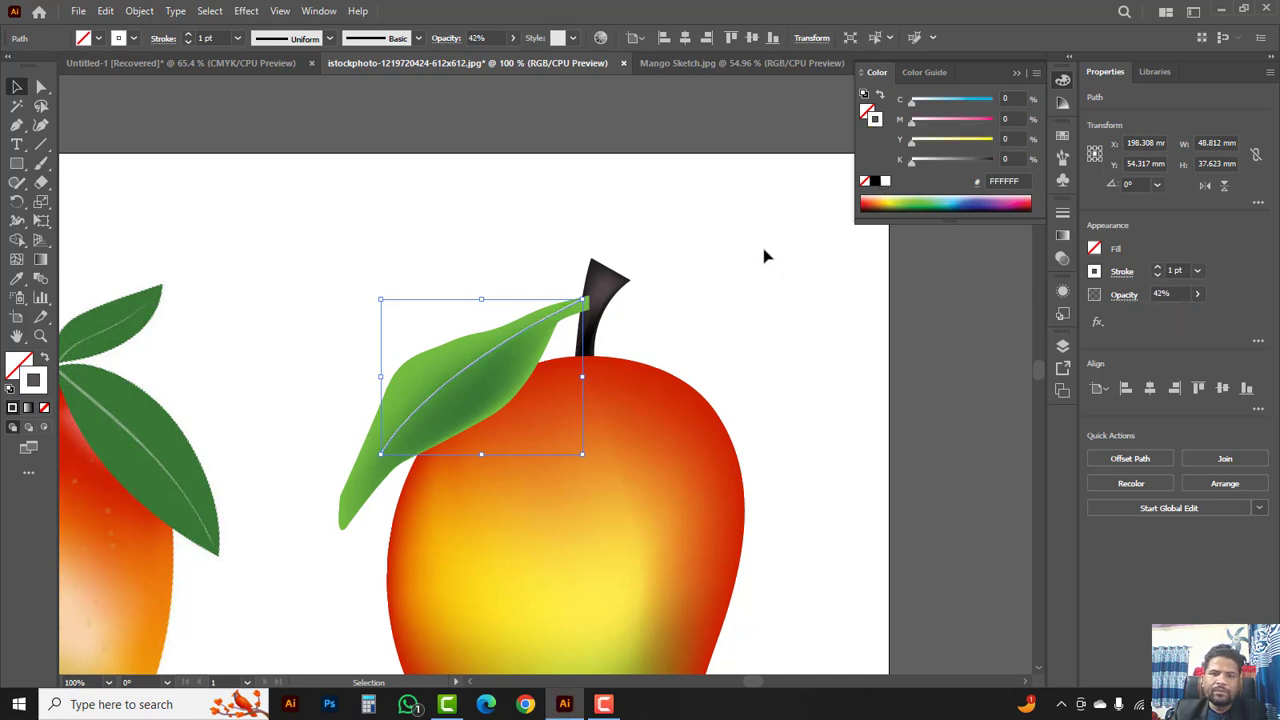
click(765, 256)
- Reshape the leaf's stalk end by moving its corner back so that it meets the stem's left edge without overlapping, and deselect it
drag(724, 264, 690, 117)
drag(398, 95, 654, 277)
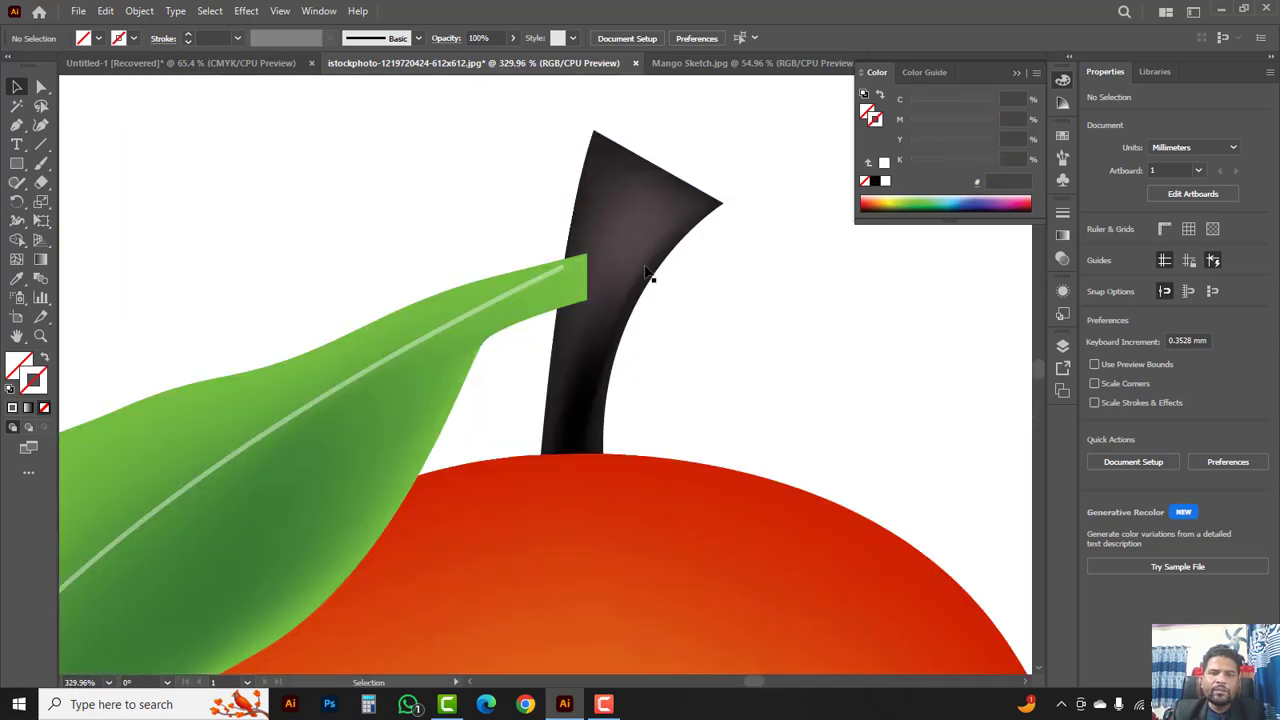
click(41, 87)
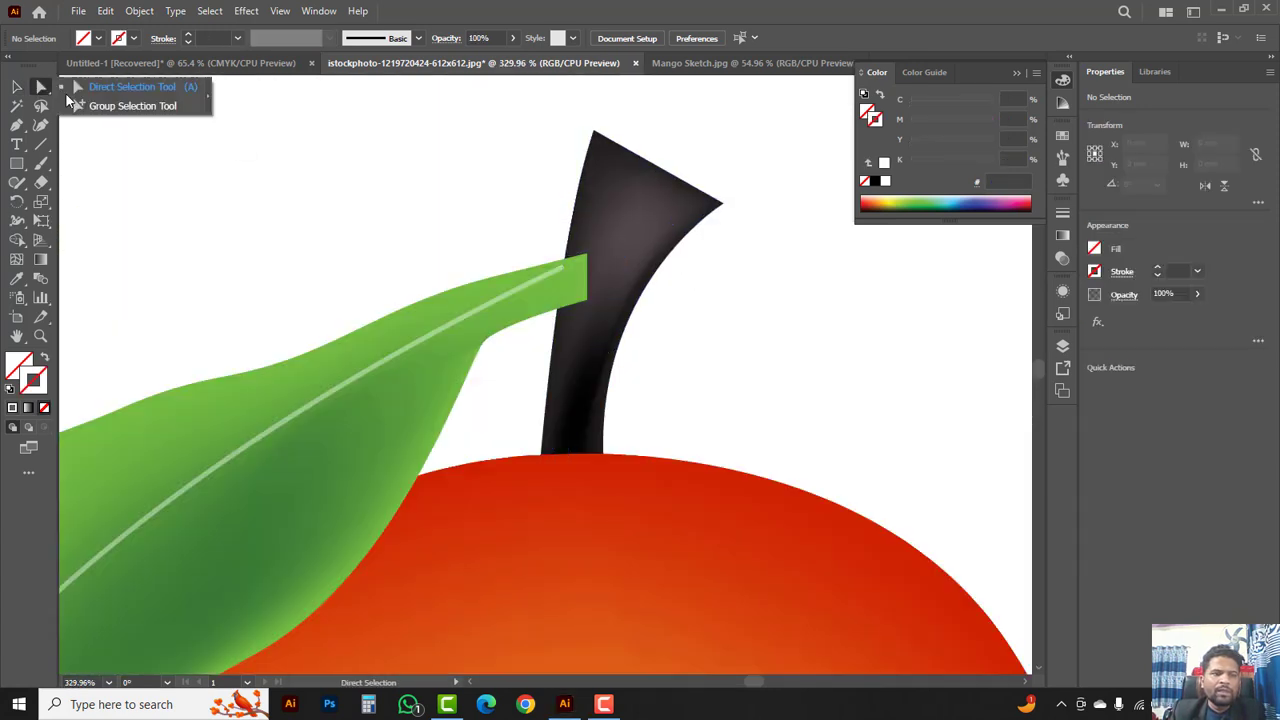
click(130, 86)
drag(587, 303, 565, 260)
click(737, 343)
ctrl+alt+click(569, 337)
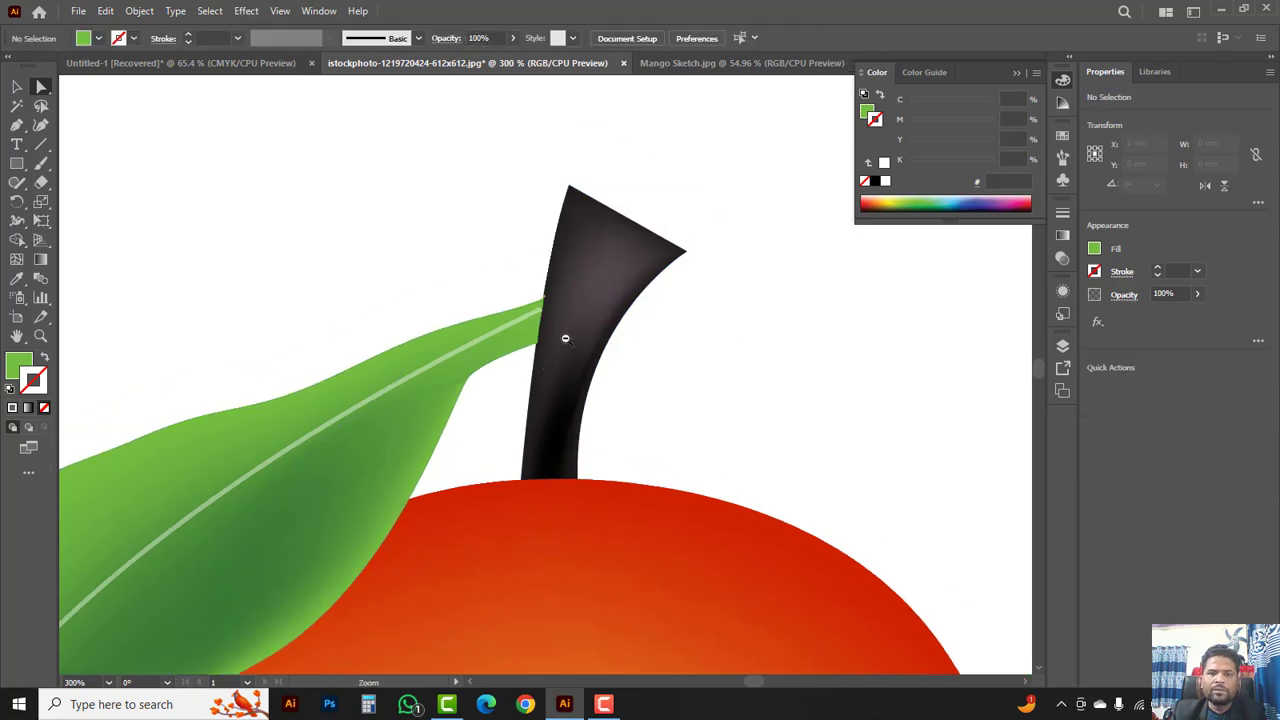
ctrl+alt+click(565, 338)
ctrl+alt+click(565, 338)
ctrl+alt+click(565, 339)
ctrl+alt+click(566, 341)
drag(653, 477, 773, 237)
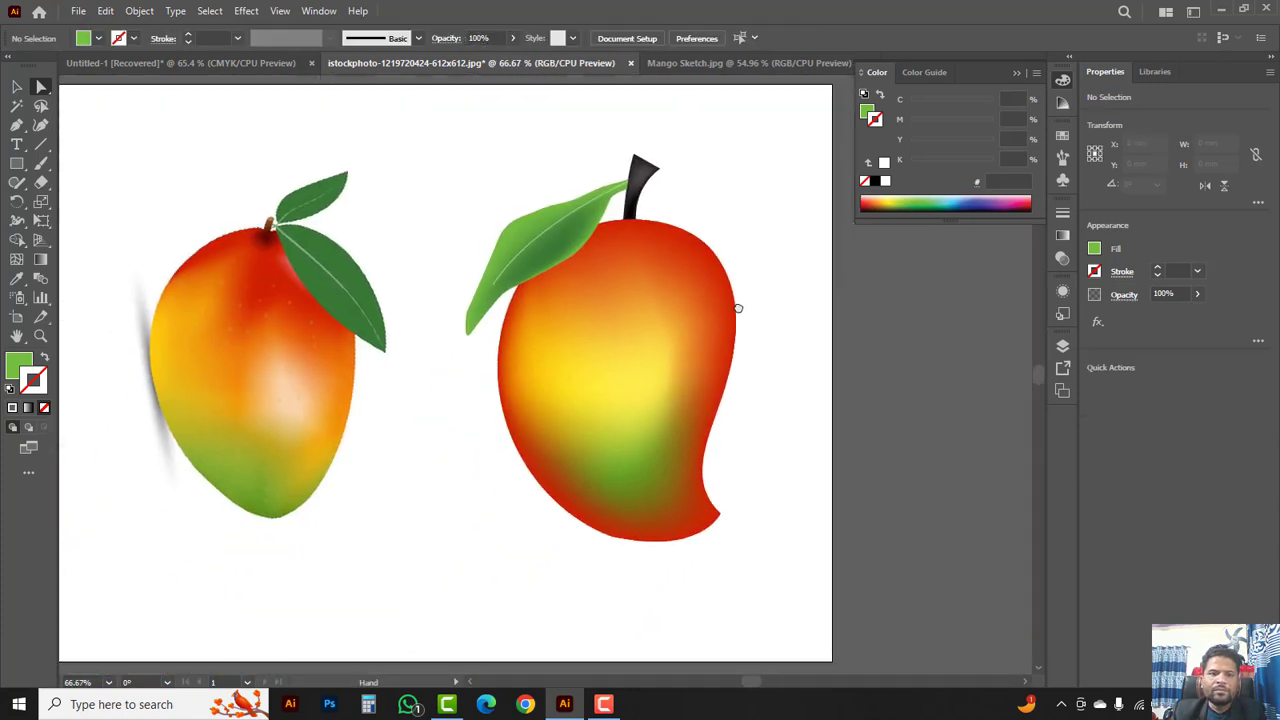
- Delete the mango reference photo from the artboard, leaving only the drawn mango
click(510, 160)
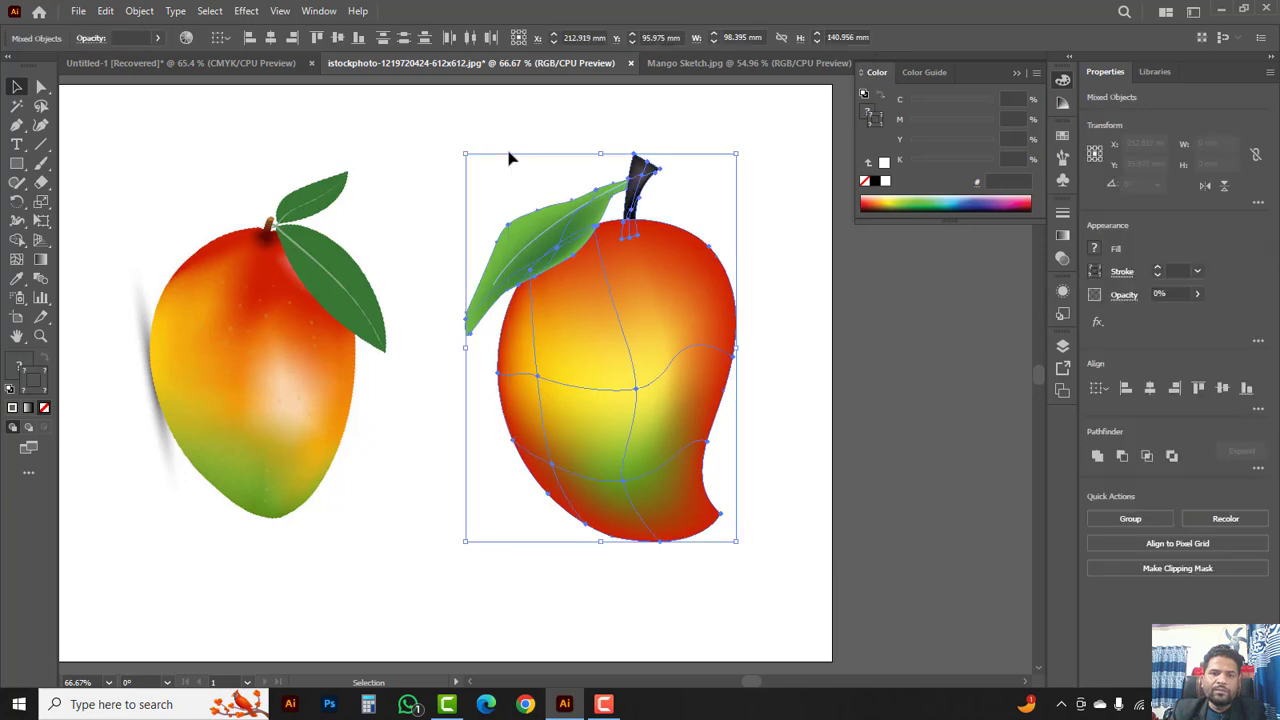
click(769, 243)
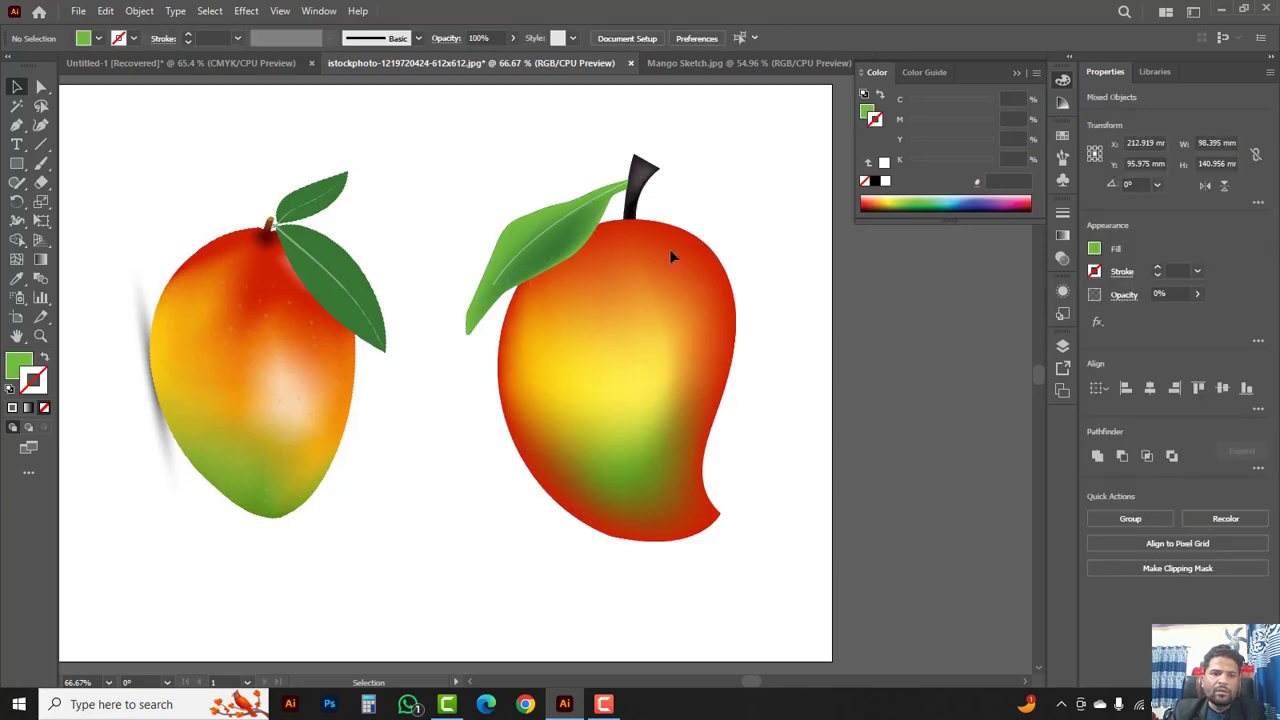
click(257, 288)
key(Delete)
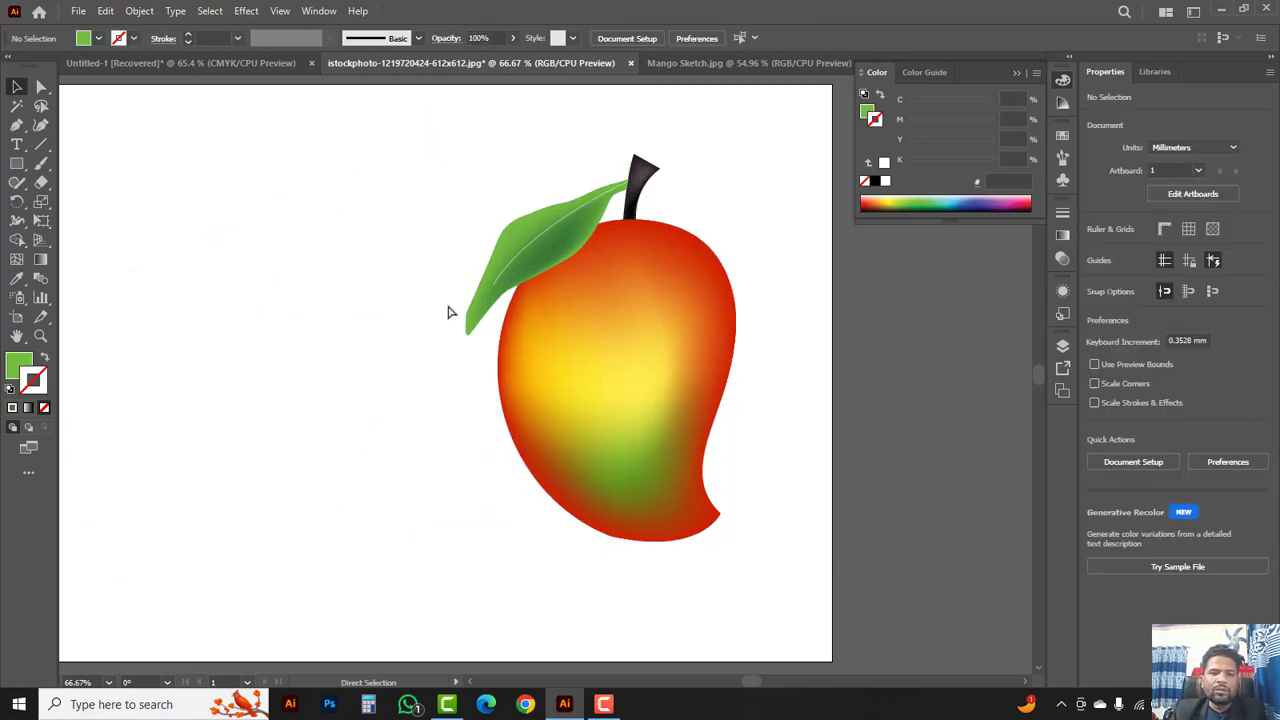
- Move the whole drawn mango to the middle of the artboard and scale it up proportionally to about 119 x 170 mm
ctrl+alt+click(431, 300)
drag(528, 480, 499, 375)
drag(487, 153, 749, 447)
drag(634, 343, 527, 360)
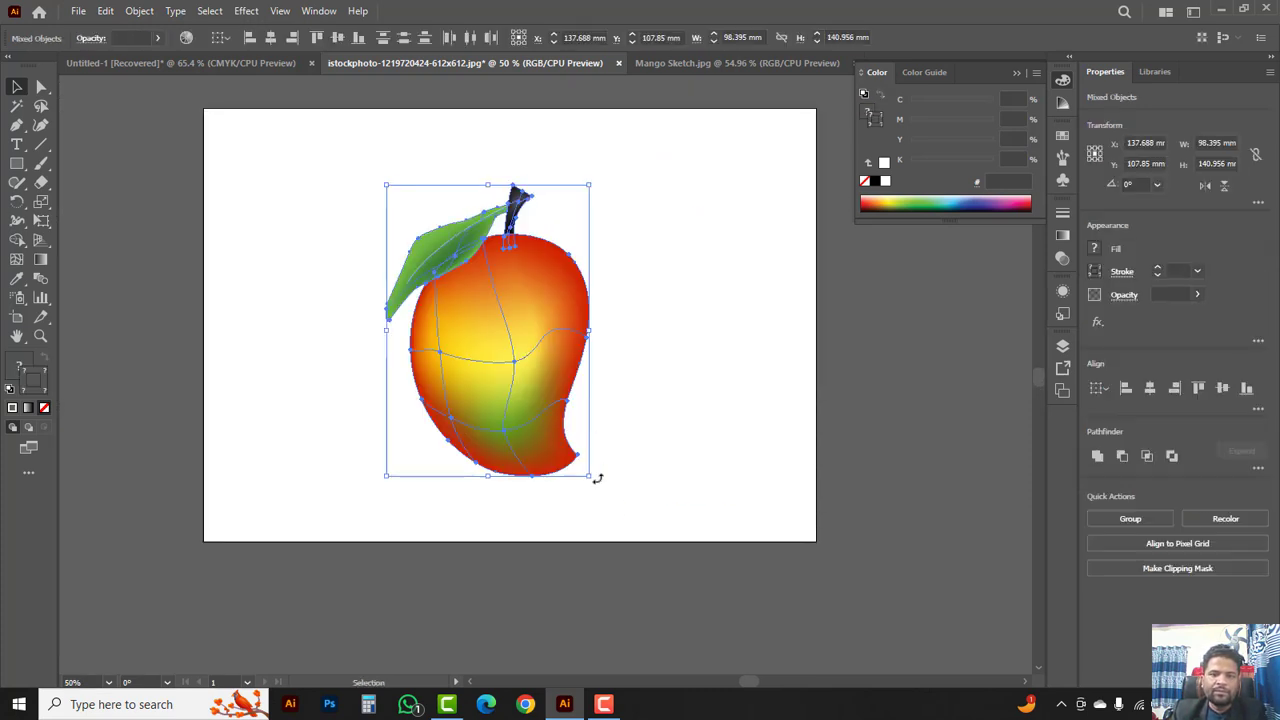
mouse_move(589, 476)
mouse_down()
mouse_move(625, 509)
mouse_move(612, 506)
mouse_up()
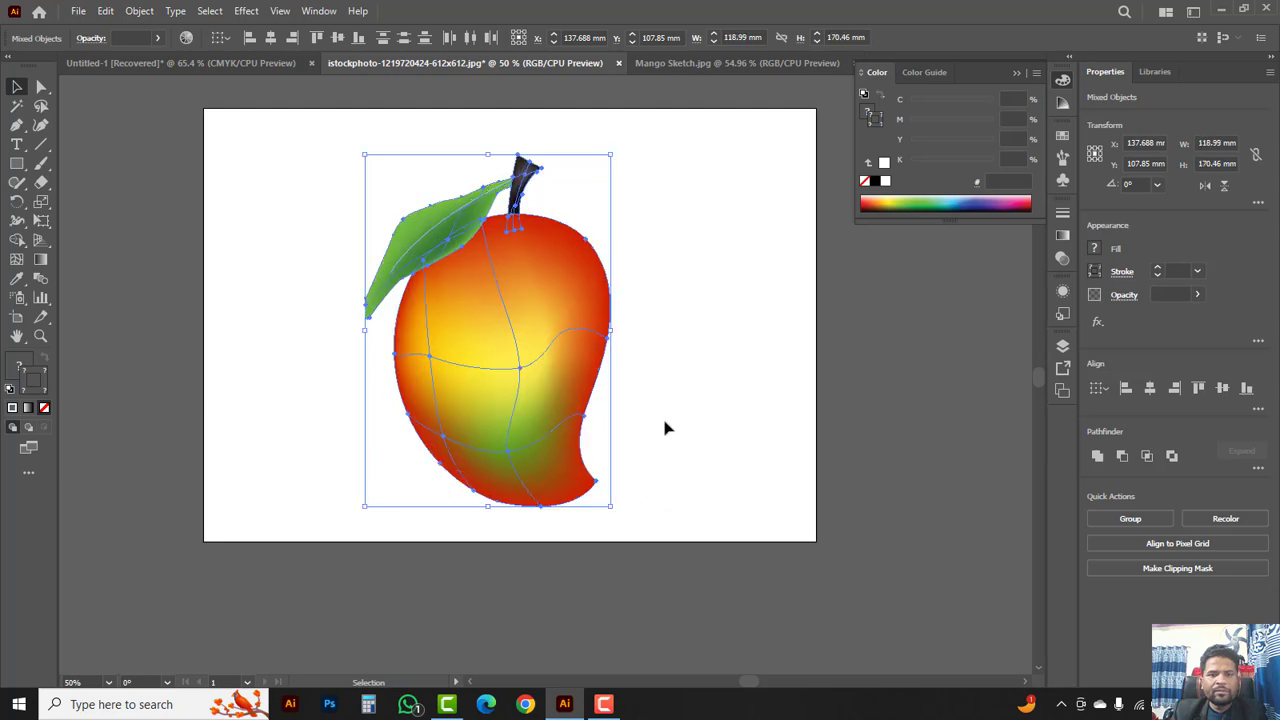
- Move the whole mango off the artboard, beside its left edge, and deselect it
drag(714, 528, 351, 149)
mouse_move(535, 368)
mouse_down()
mouse_move(686, 430)
mouse_move(233, 376)
mouse_up()
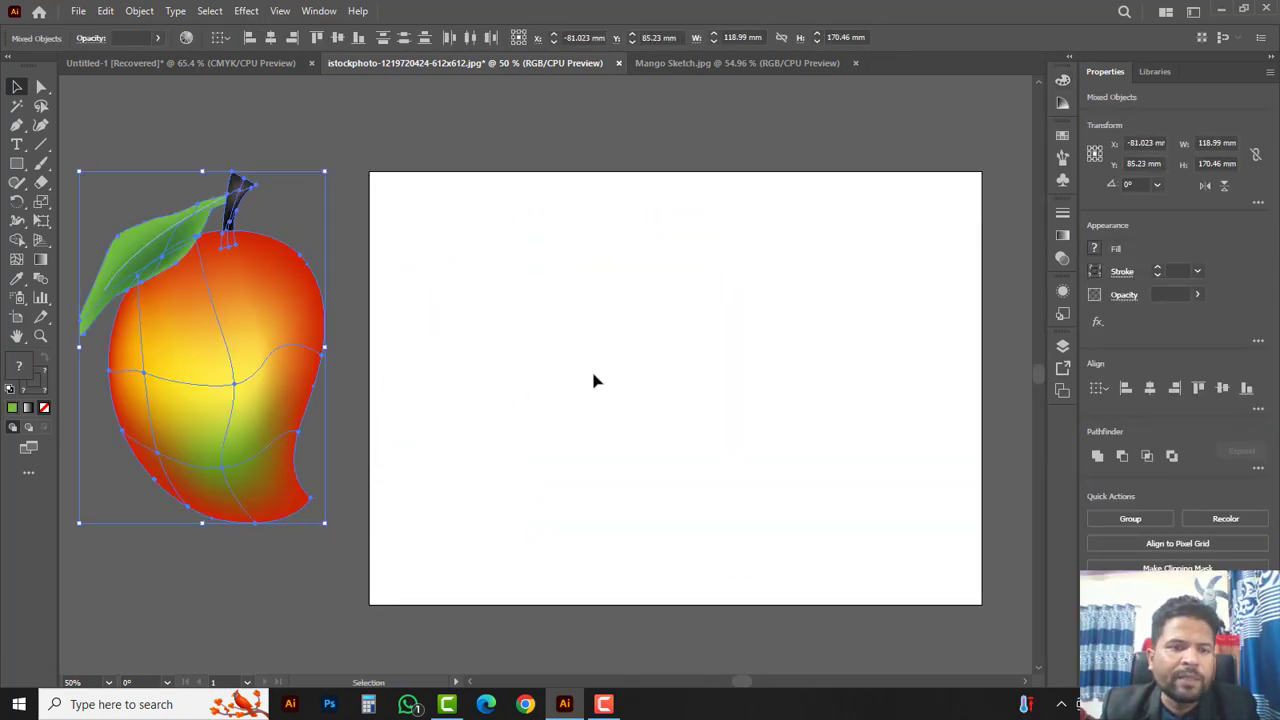
click(626, 369)
drag(626, 369, 594, 357)
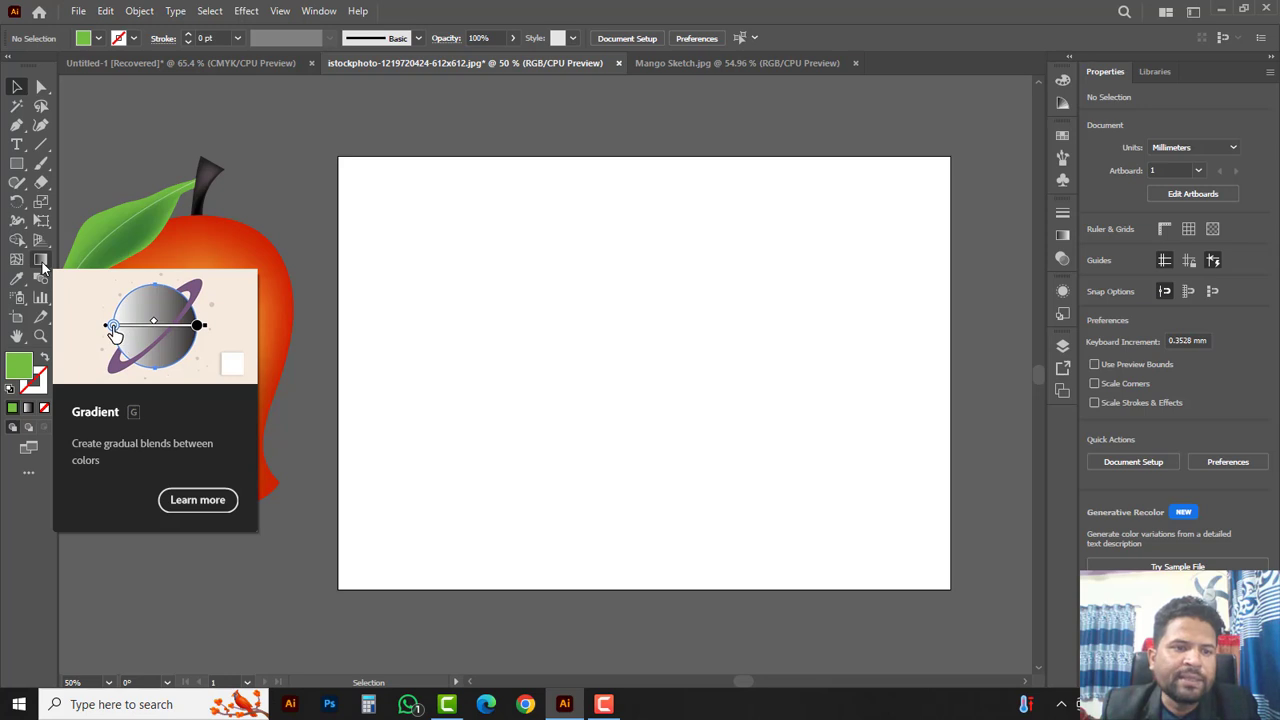
- Draw a rectangle about 104 x 89 mm on the empty artboard
drag(17, 164, 80, 167)
drag(458, 270, 673, 454)
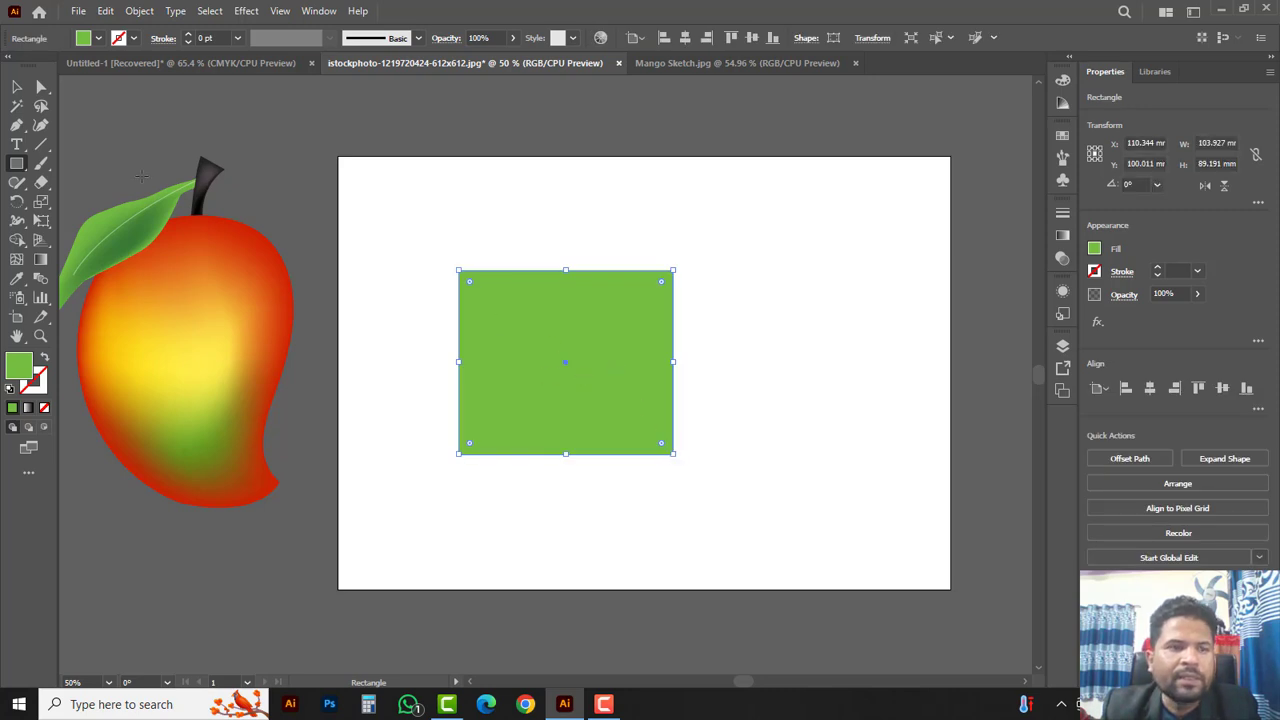
click(16, 87)
- Show the fill colour as CMYK values and recolour the rectangle blue with C 100, M 0, Y 8.63, K 0
click(1063, 80)
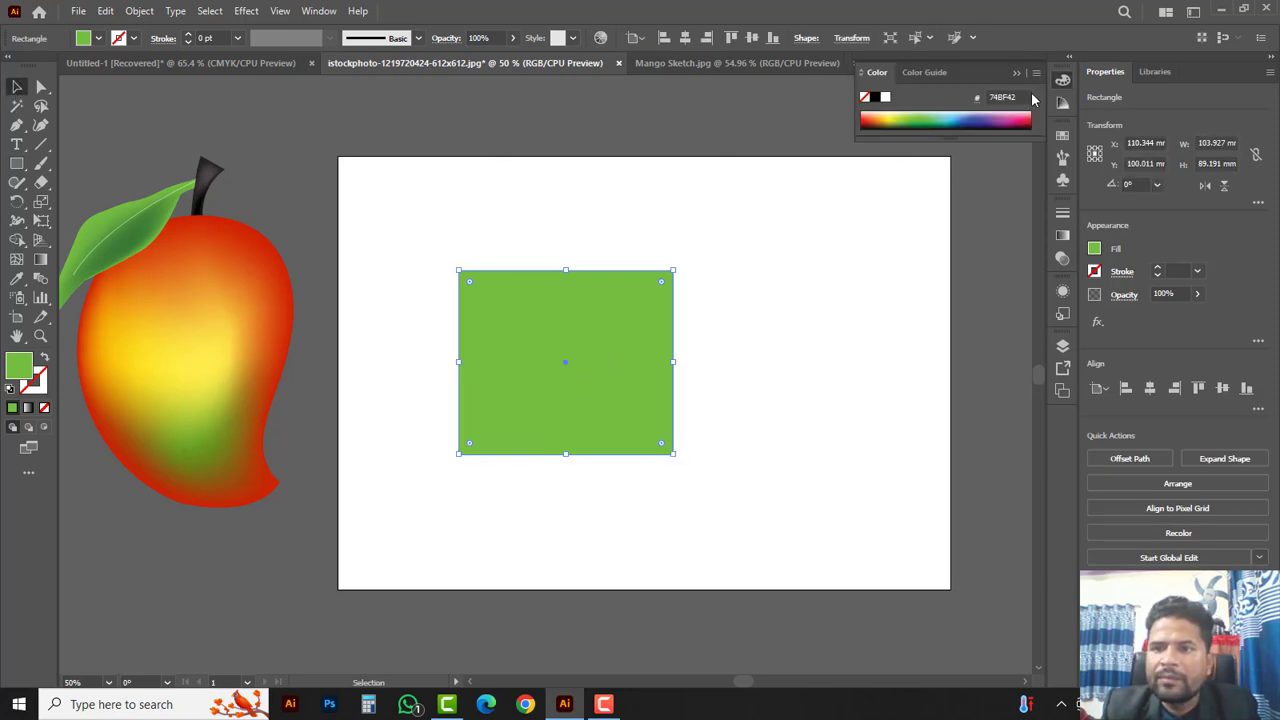
click(1036, 73)
click(1105, 82)
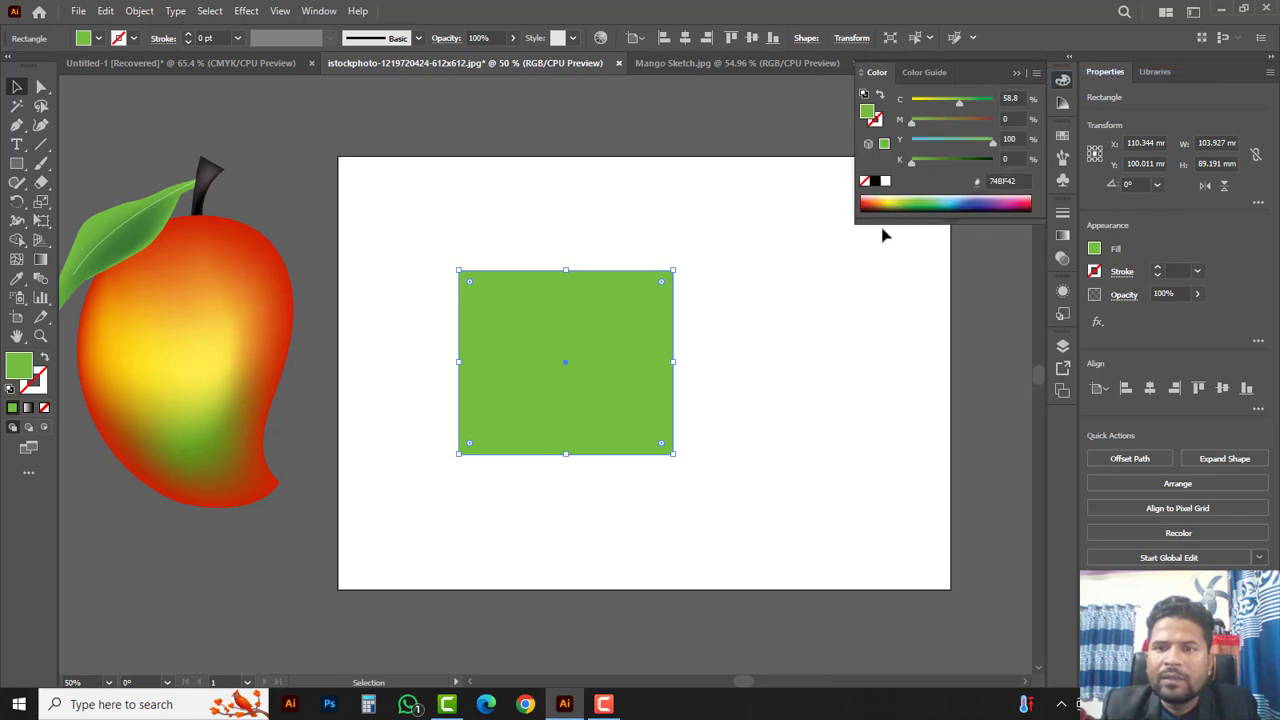
click(951, 199)
drag(957, 105, 995, 103)
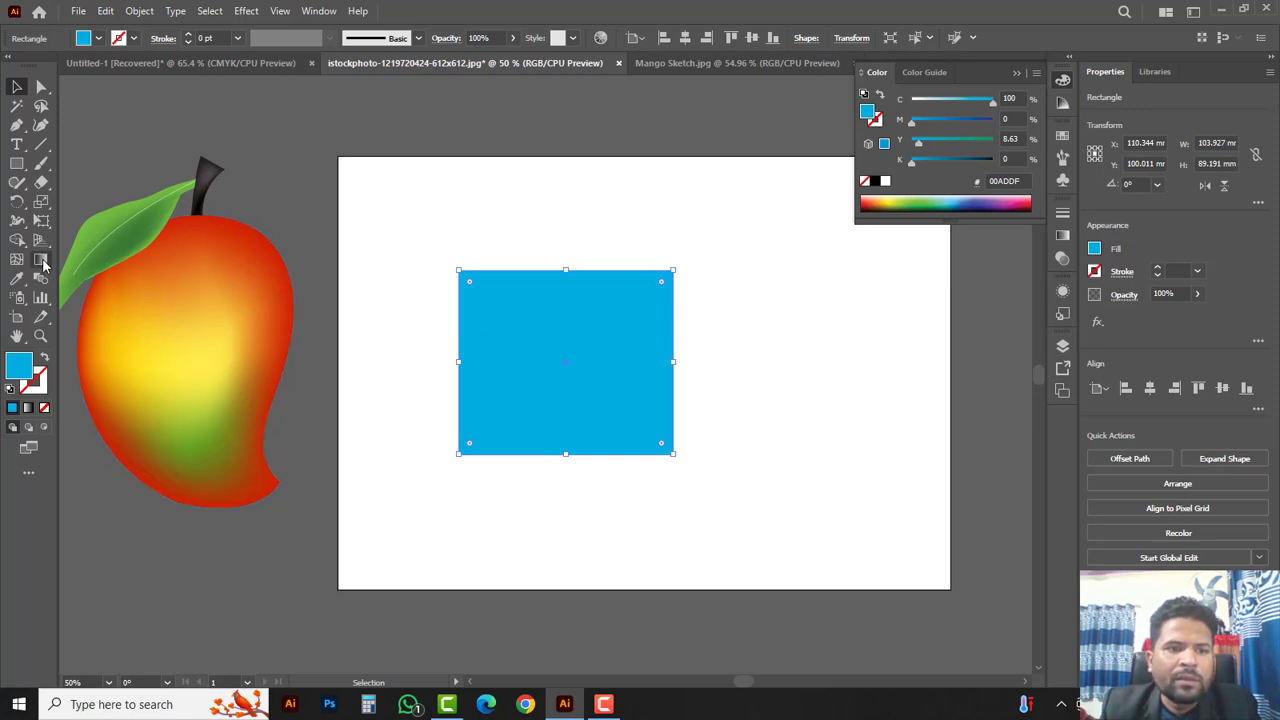
- Fill the rectangle with a linear white-to-black gradient and recolour its black end stop red (C 0, M 100, Y 100, K 0)
click(1063, 240)
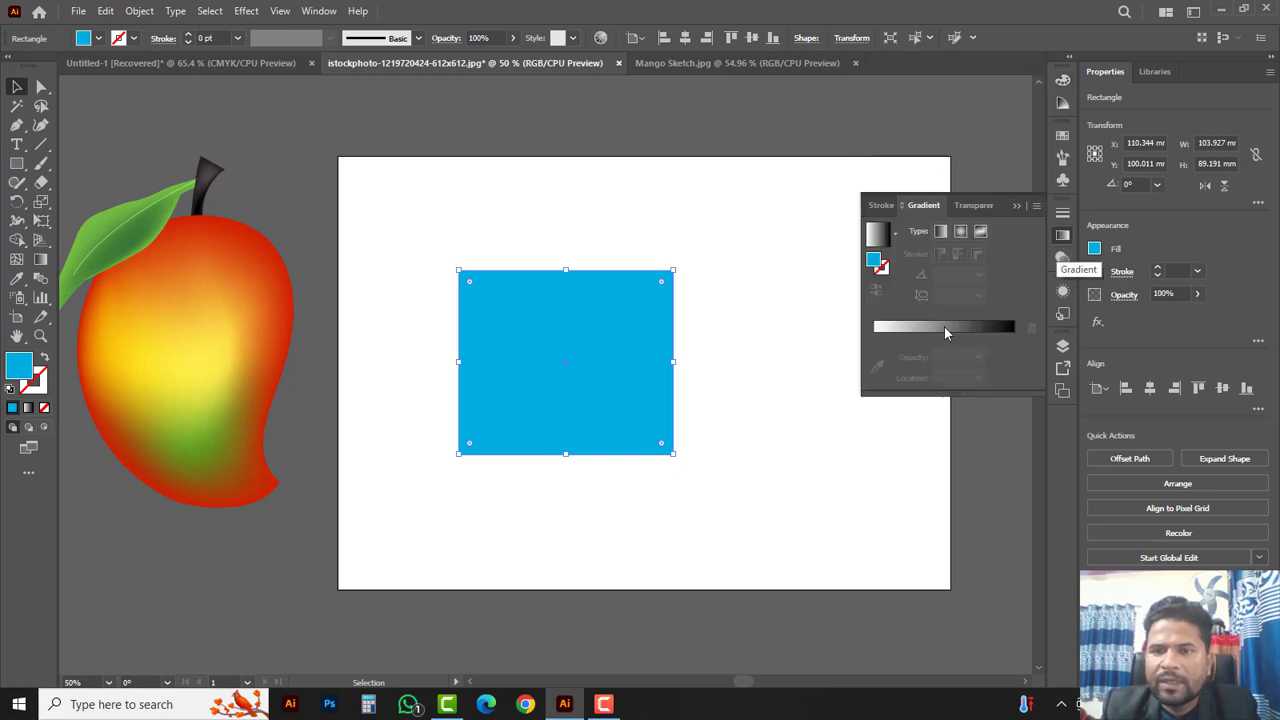
click(944, 332)
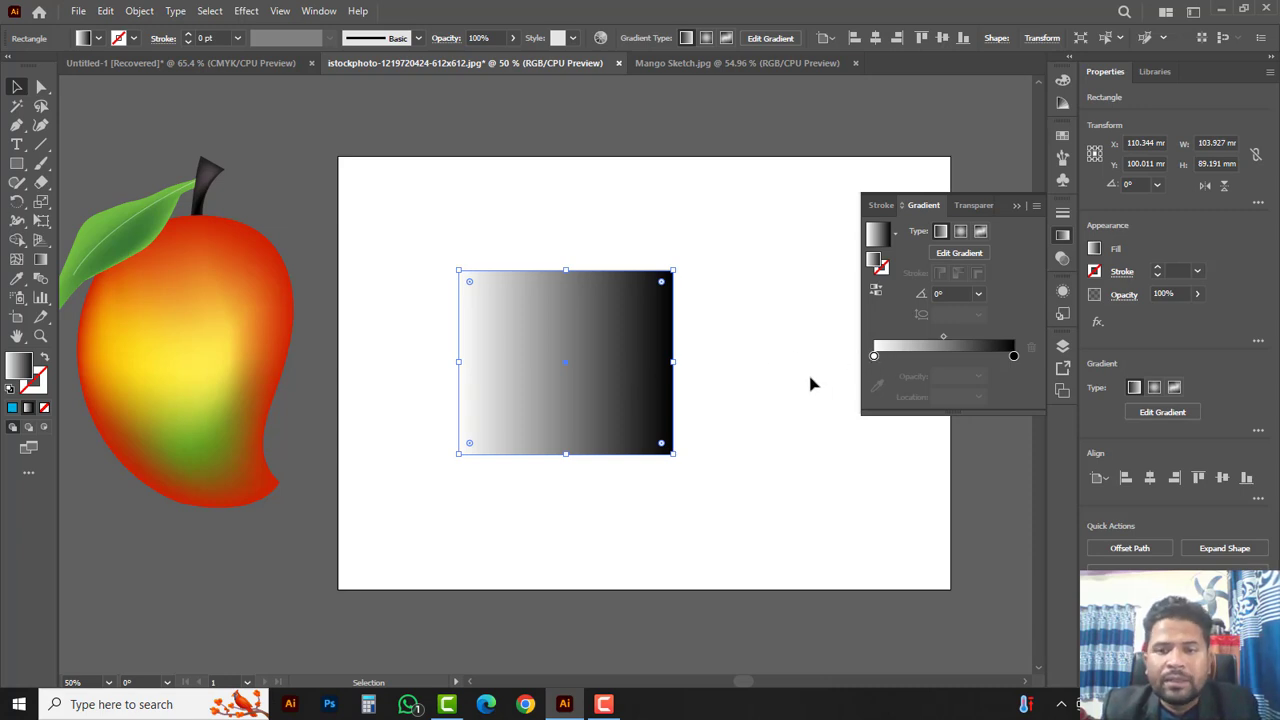
double_click(1013, 357)
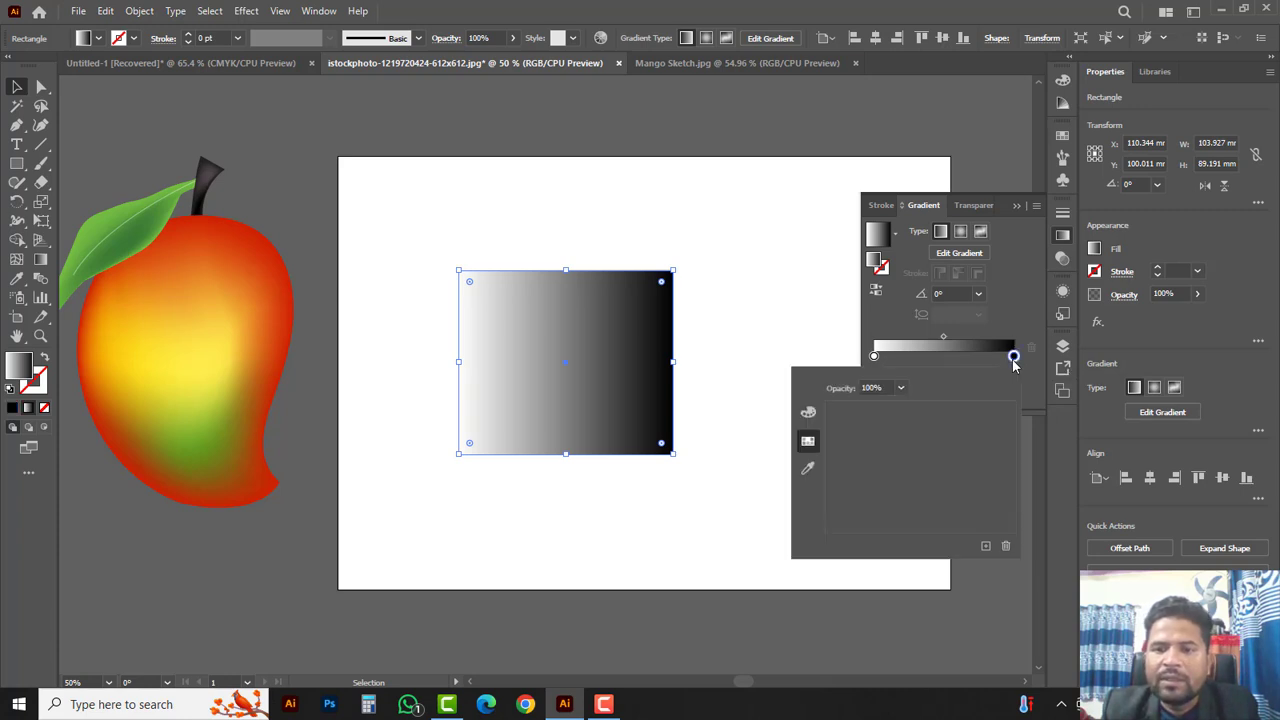
click(808, 413)
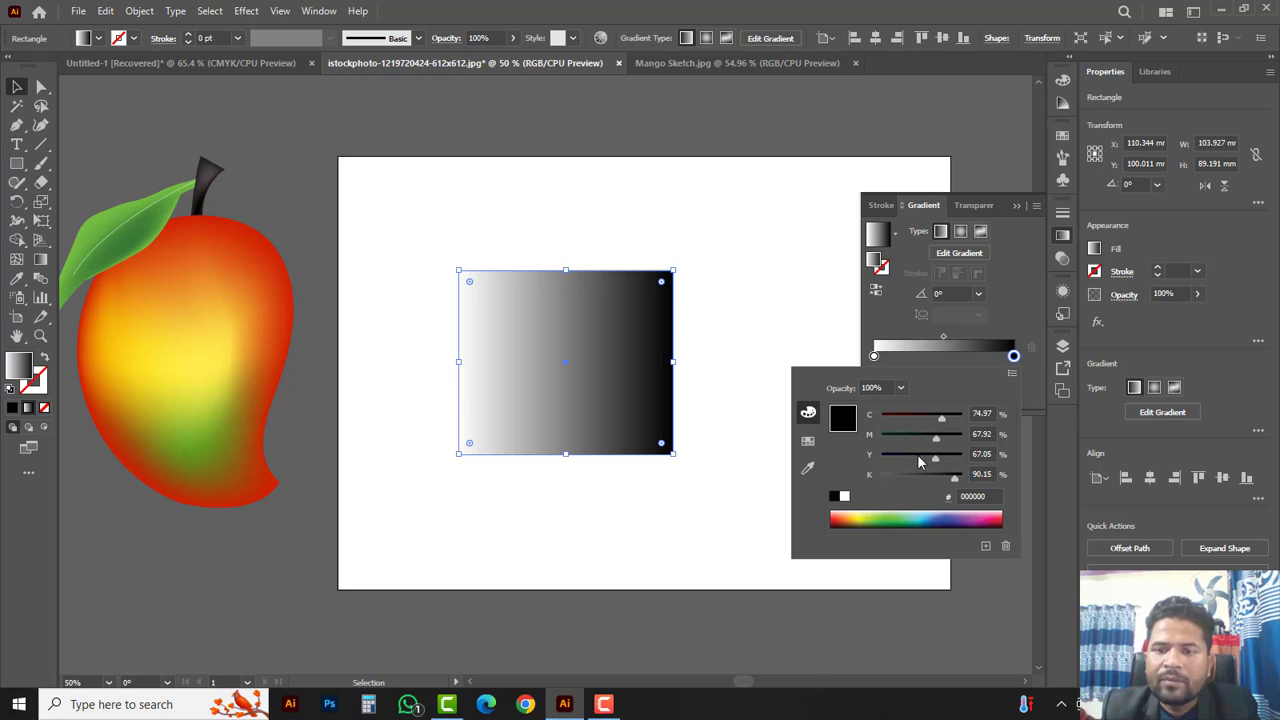
drag(942, 418, 876, 478)
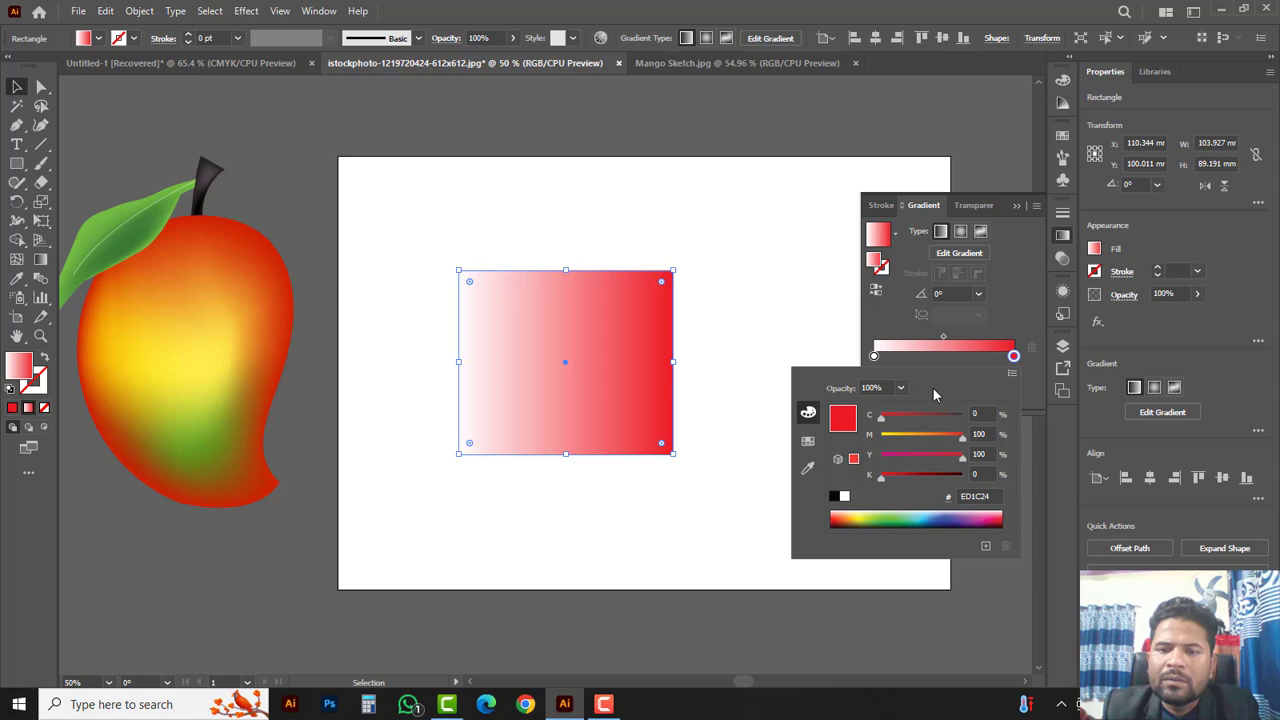
- Recolour the gradient's white start stop yellow (C 0, M 0, Y 100, K 0)
click(874, 356)
double_click(874, 356)
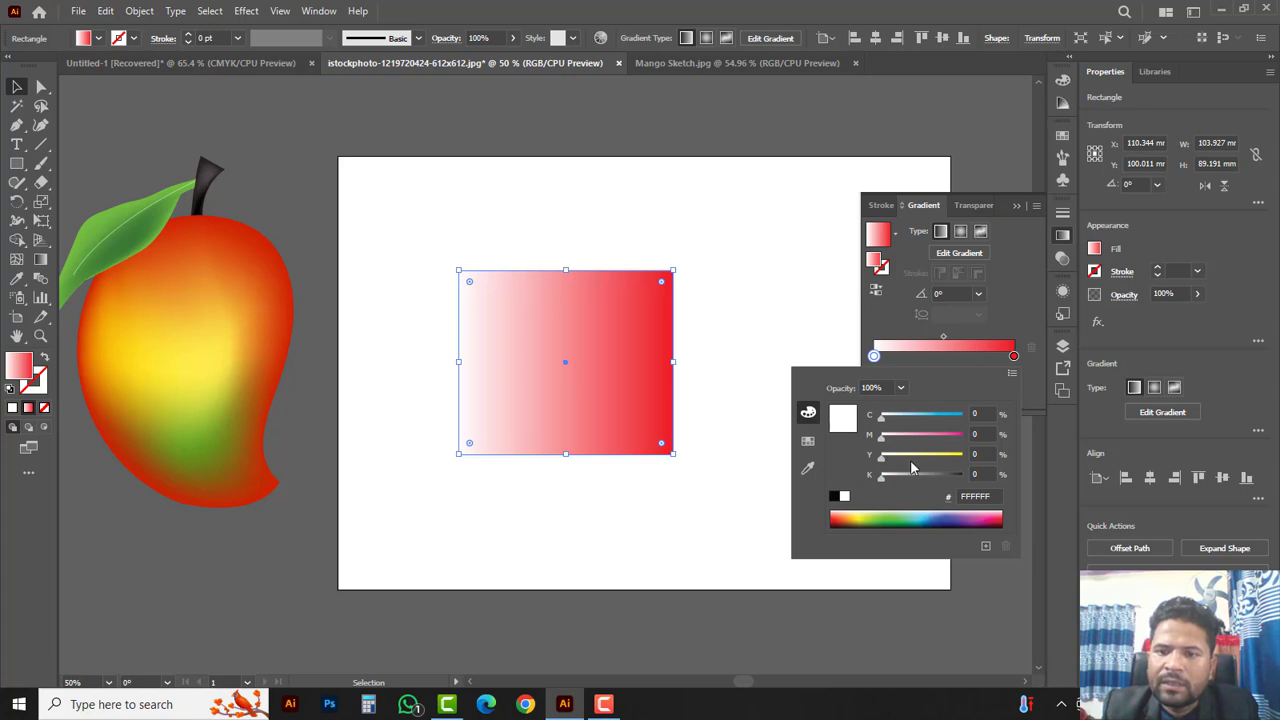
drag(881, 456, 962, 456)
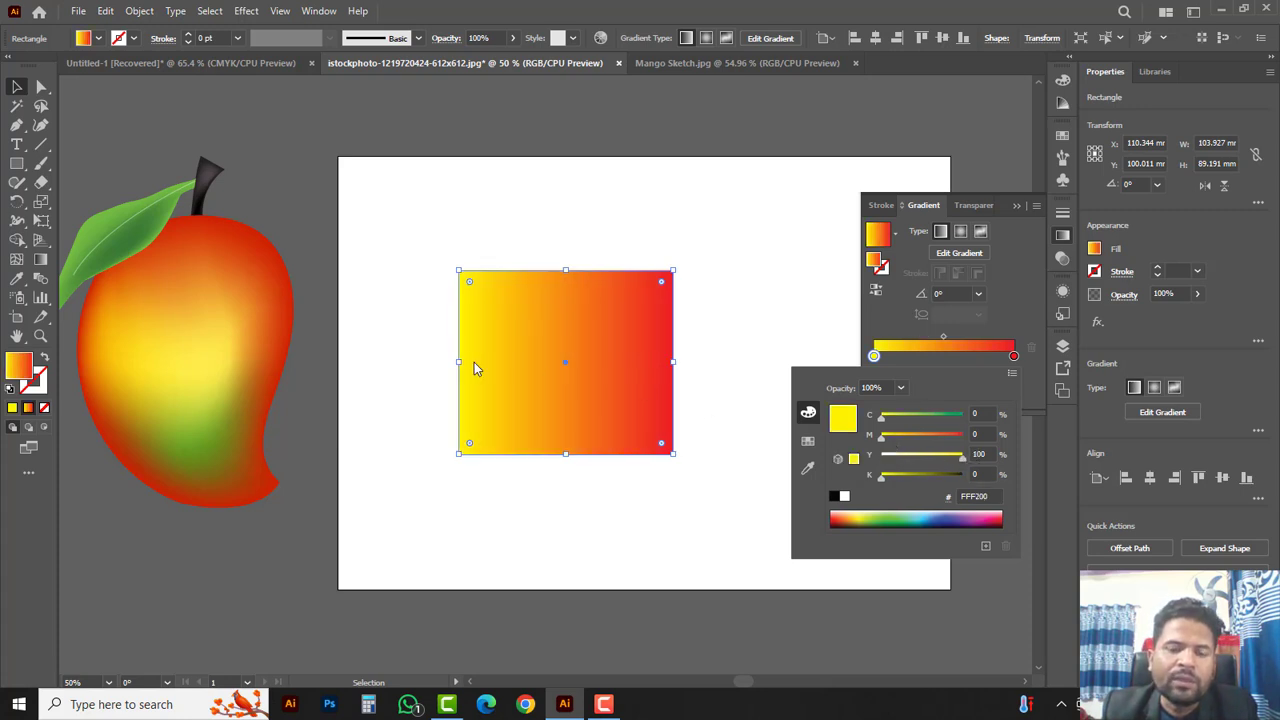
click(895, 328)
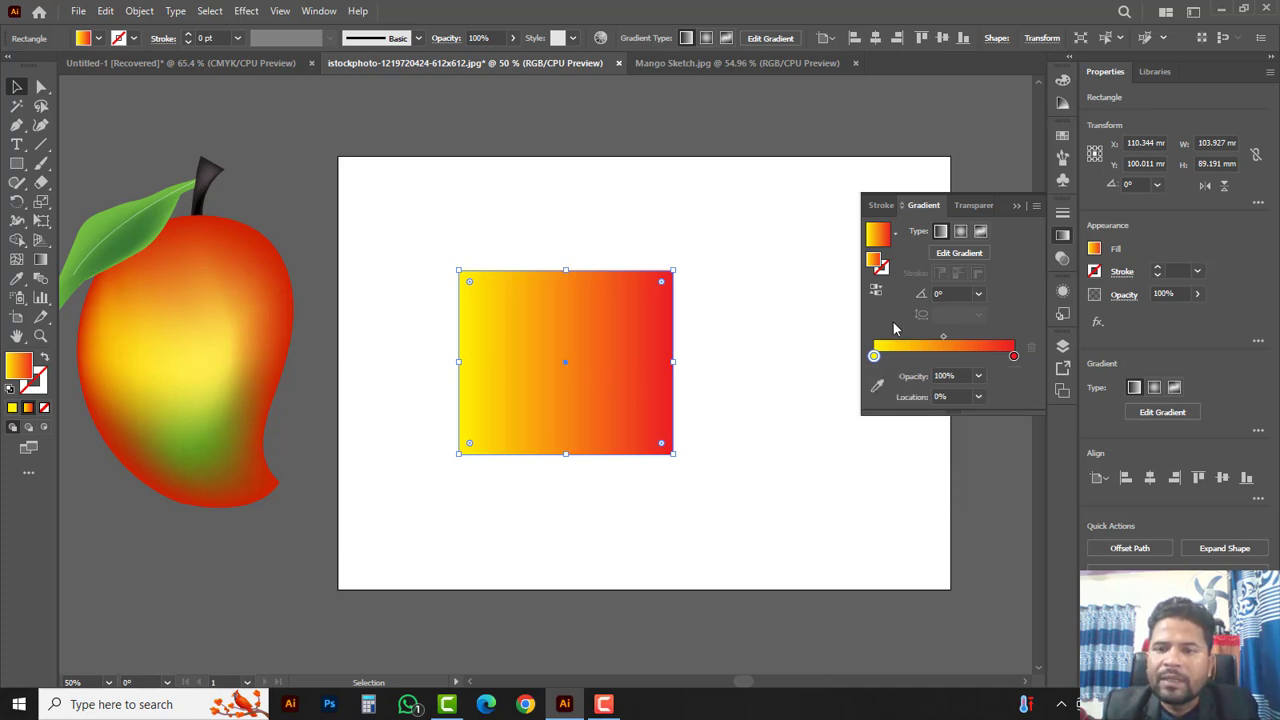
- Add a gradient colour stop at about 68% and colour it teal blue (C 75.69, M 9.8, Y 23.53, K 0)
click(969, 357)
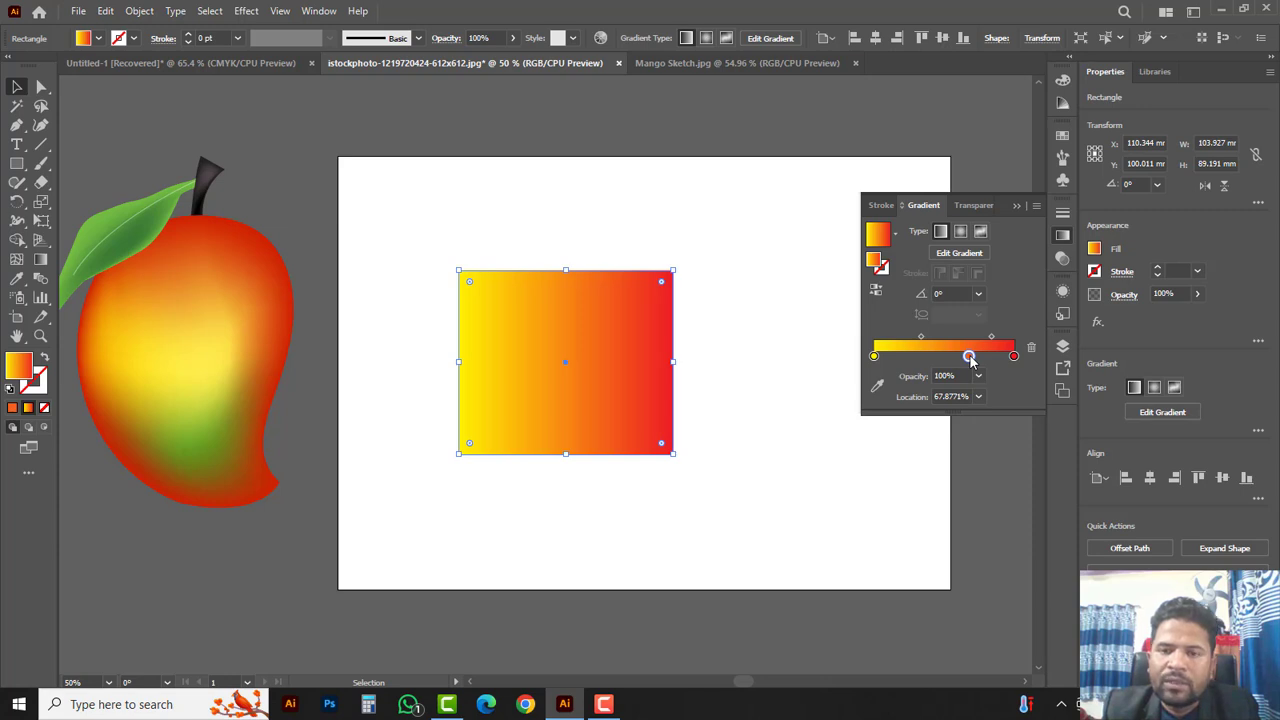
double_click(969, 357)
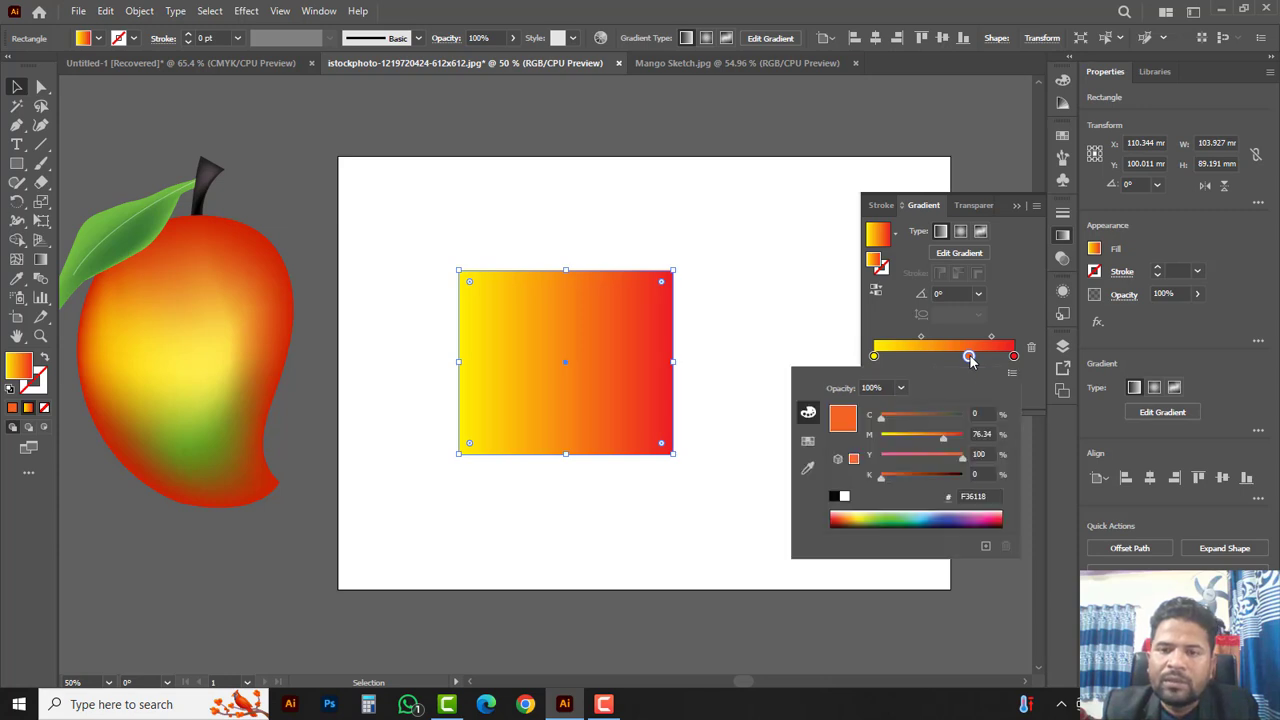
click(922, 515)
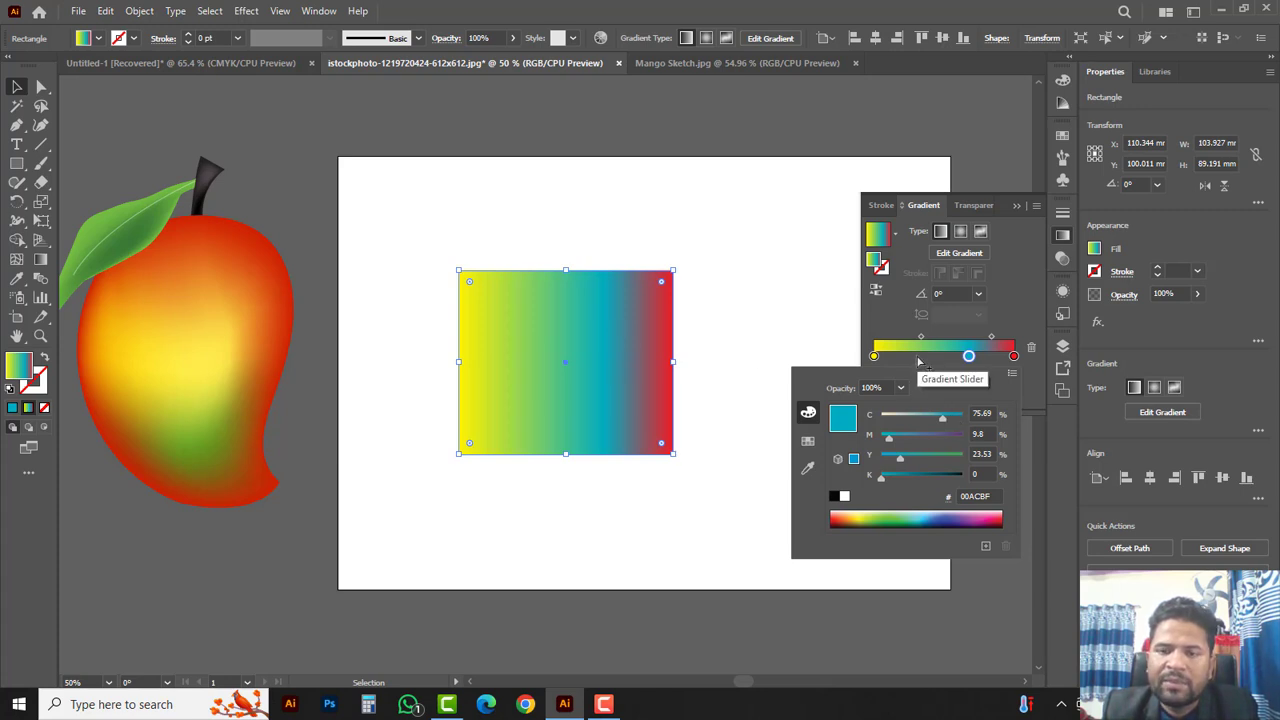
key(Escape)
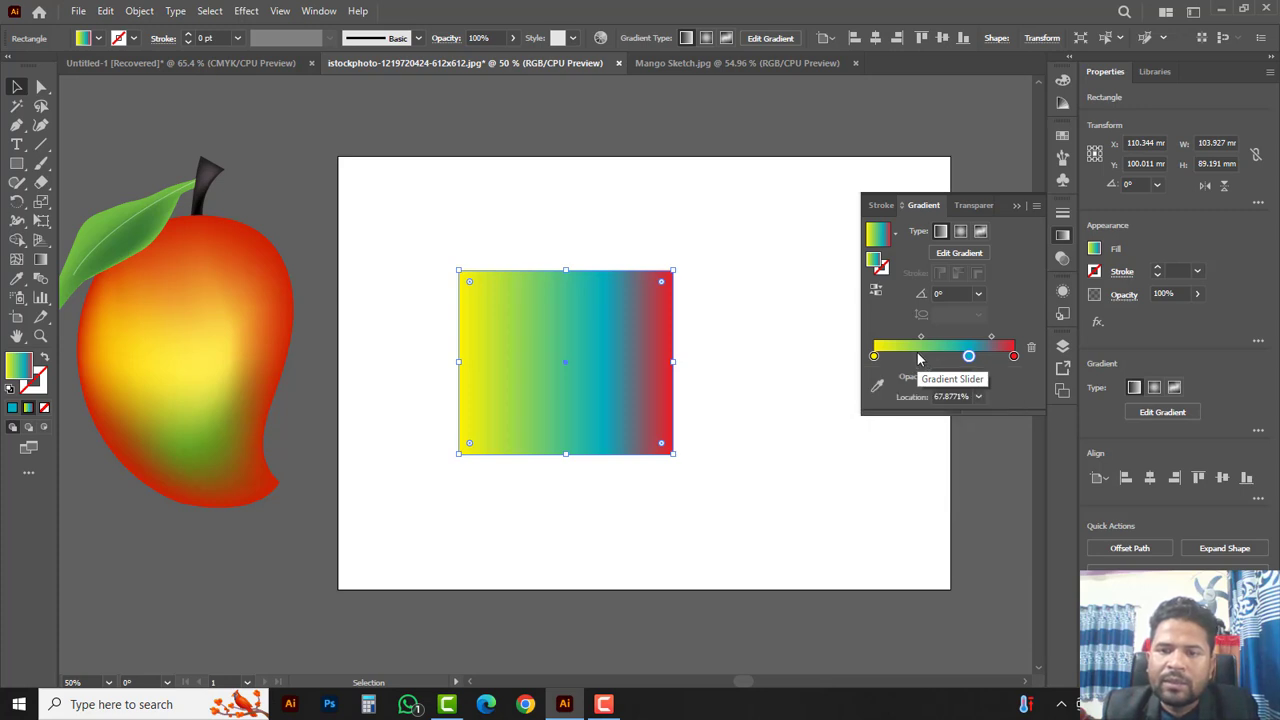
- Add another colour stop at about 31%, try white and magenta on it, and set it to black (K 100)
click(918, 358)
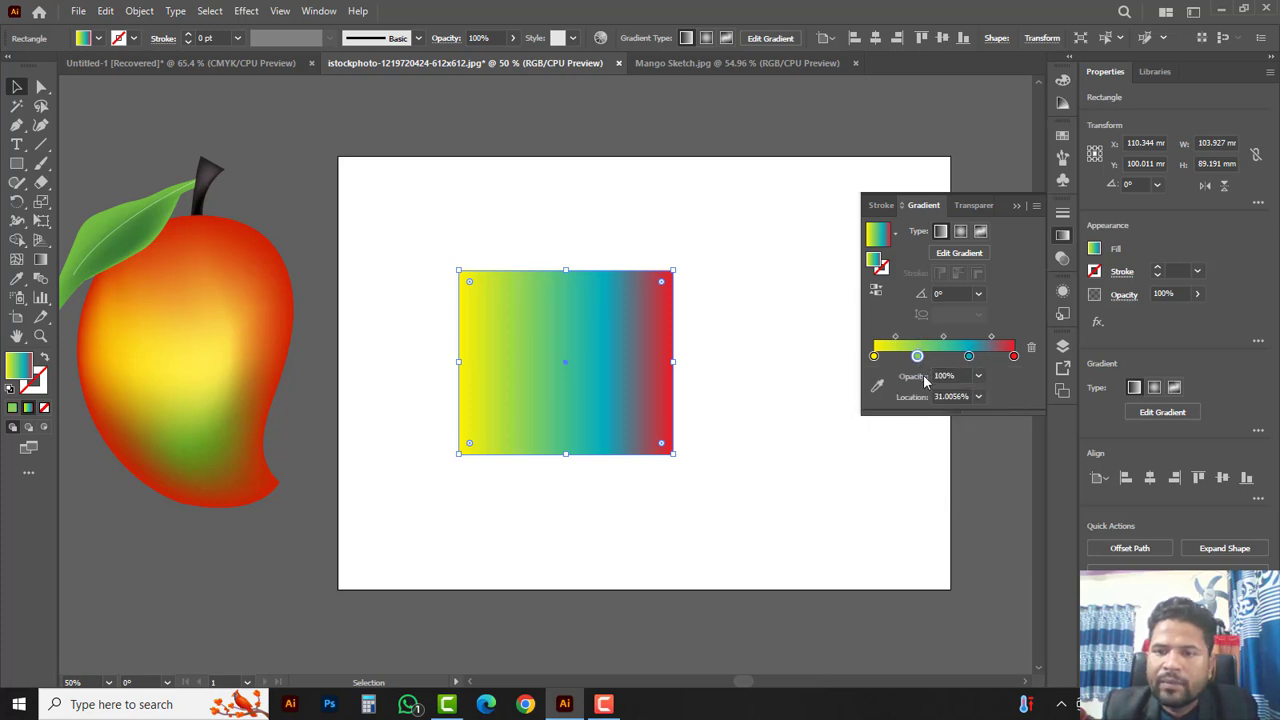
double_click(917, 356)
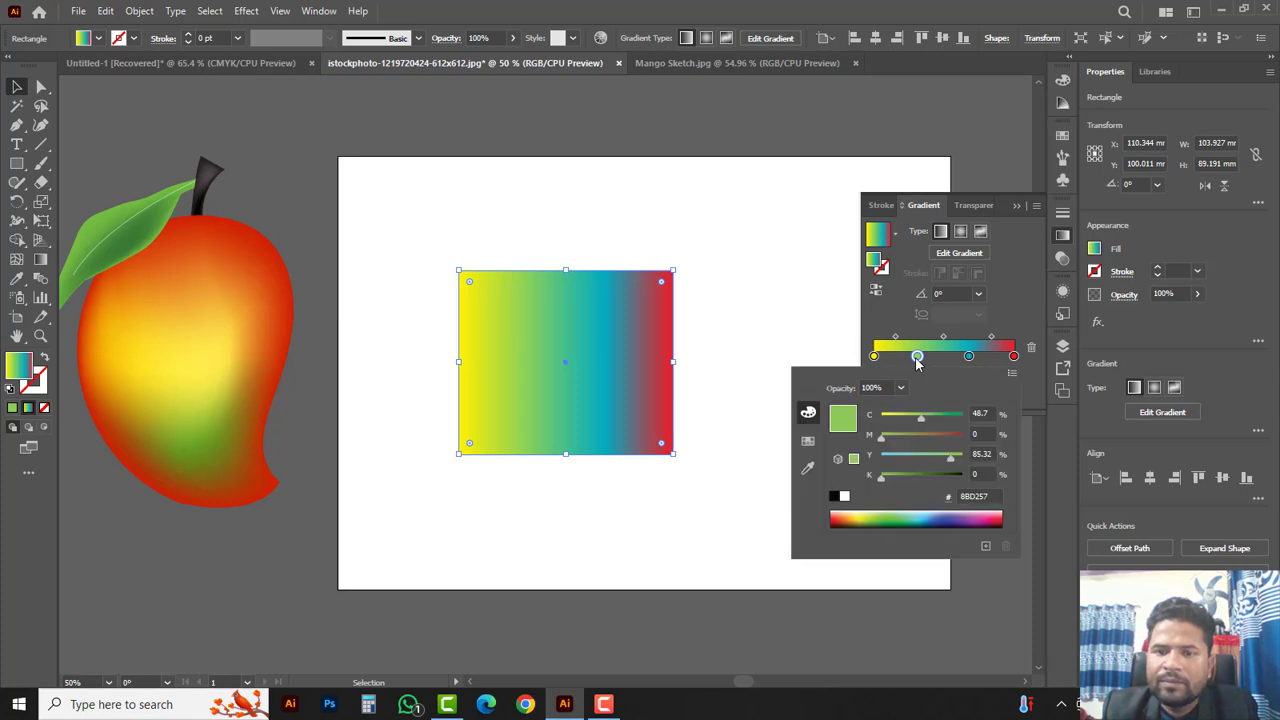
click(845, 499)
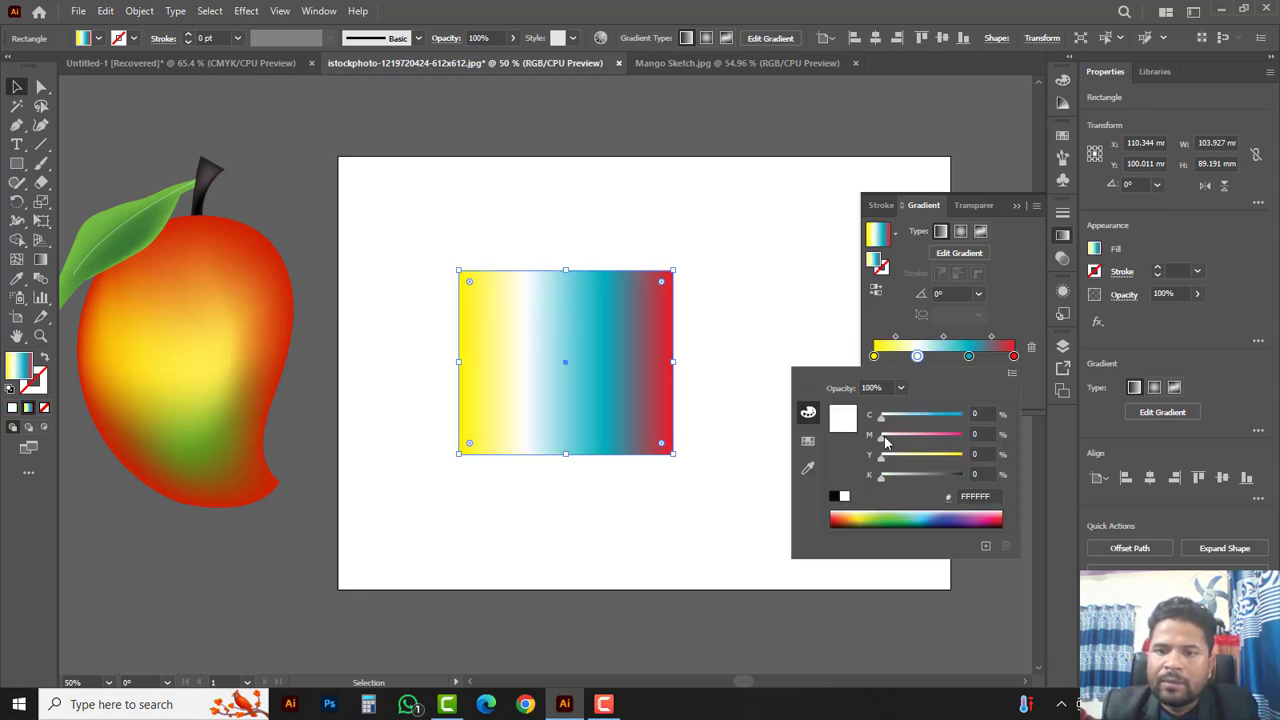
drag(881, 437, 977, 439)
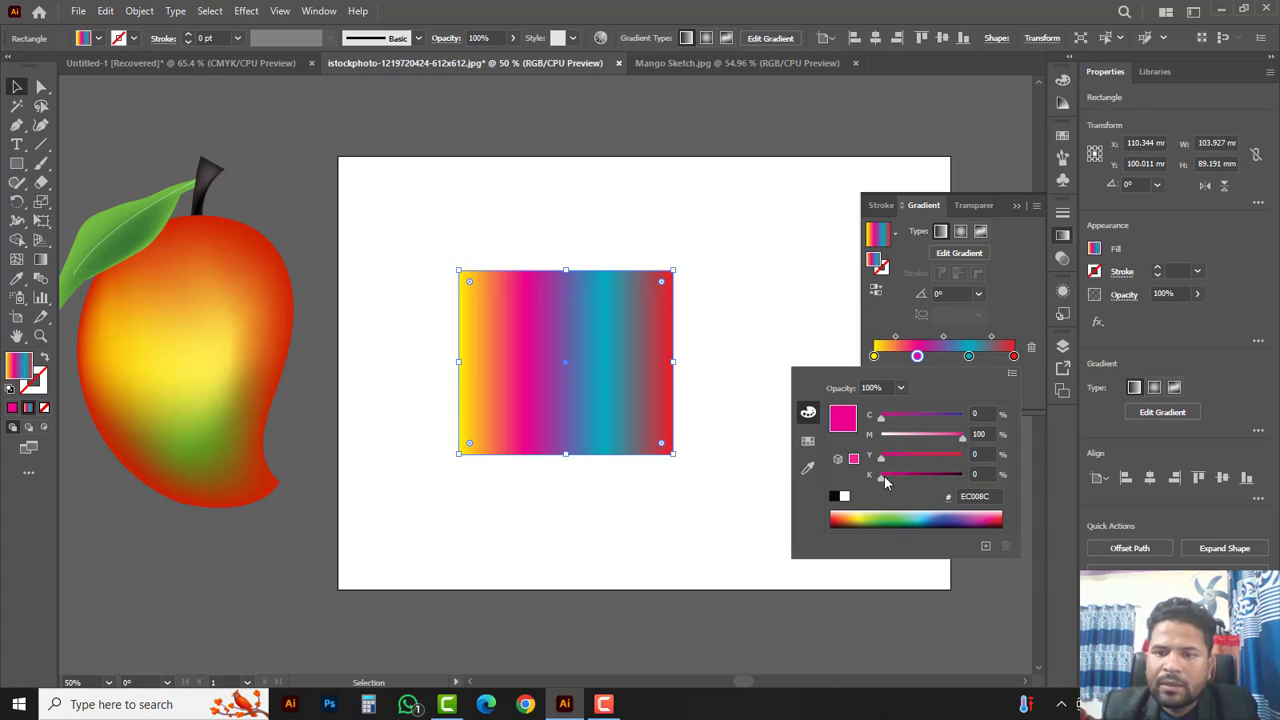
click(834, 496)
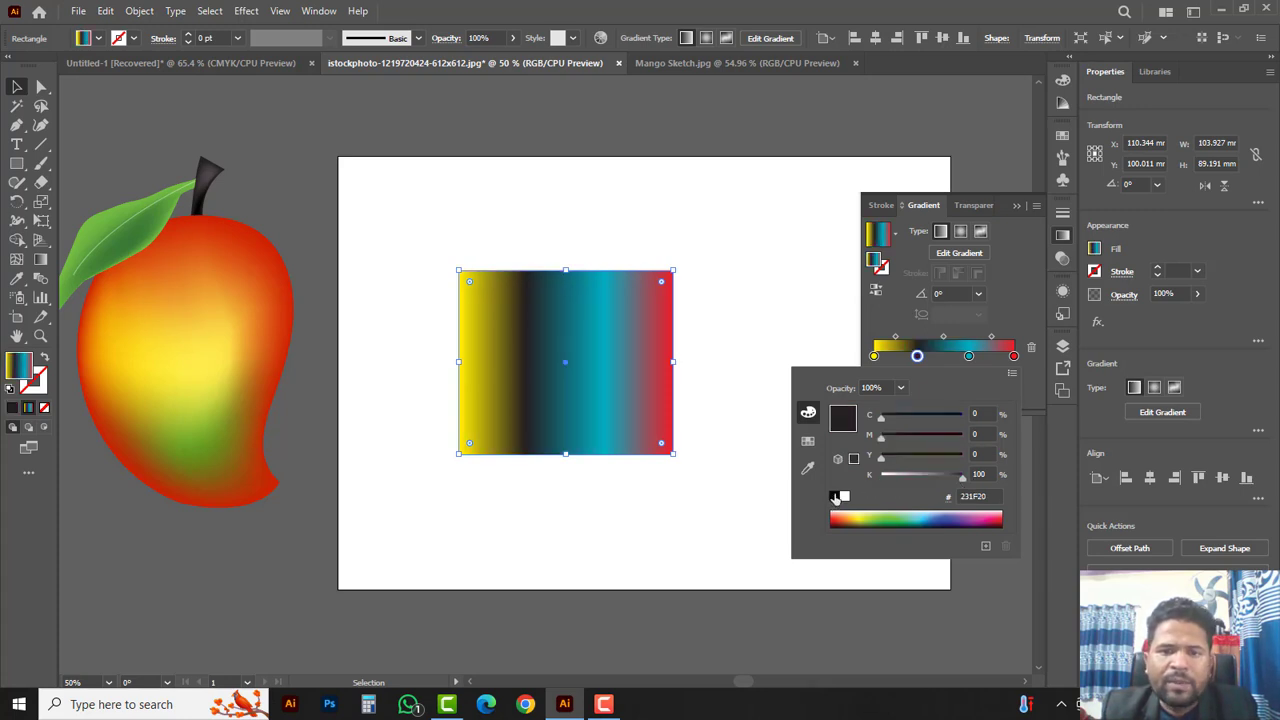
click(882, 317)
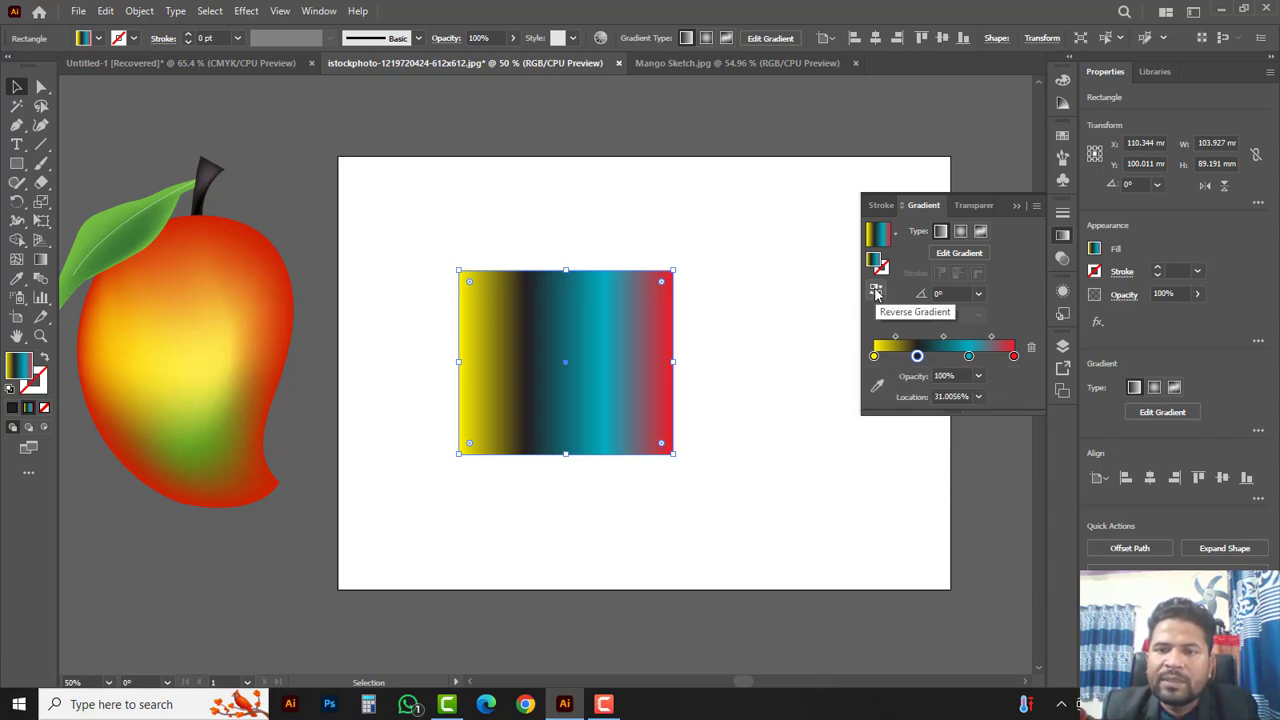
- Try the reversed, radial and freeform versions of the rectangle's gradient, and return to the original linear one
click(876, 292)
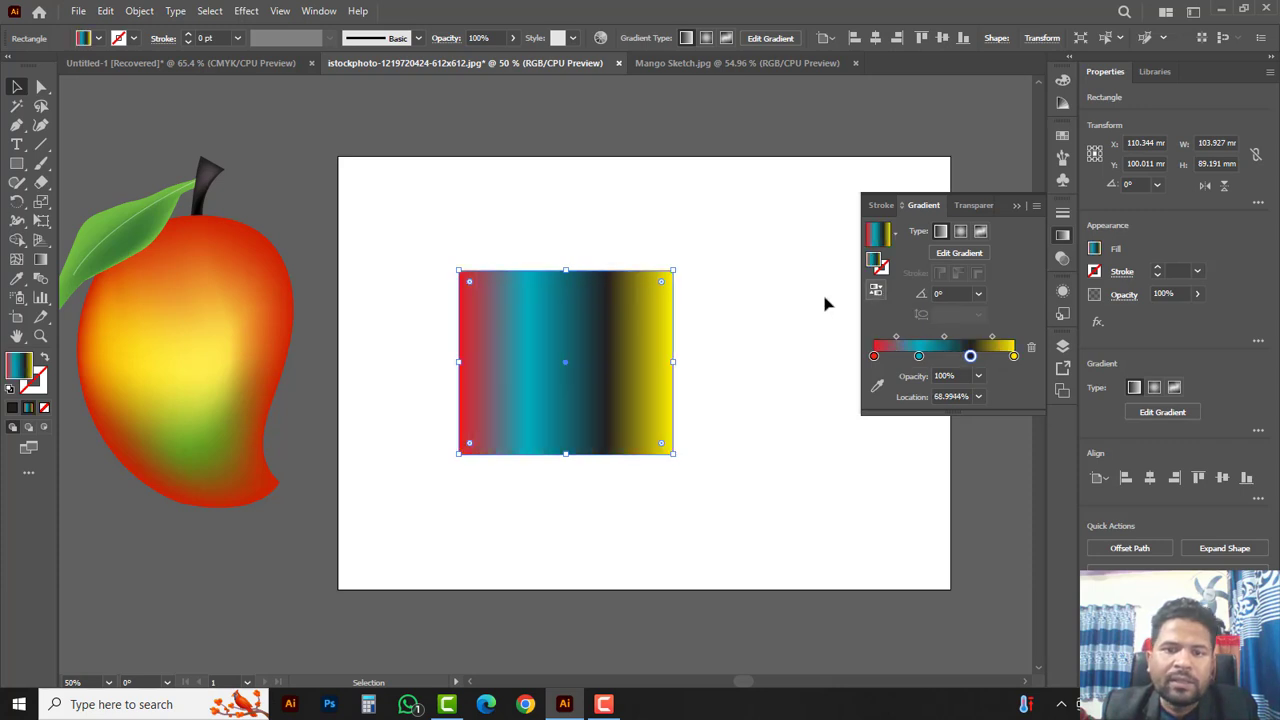
click(877, 294)
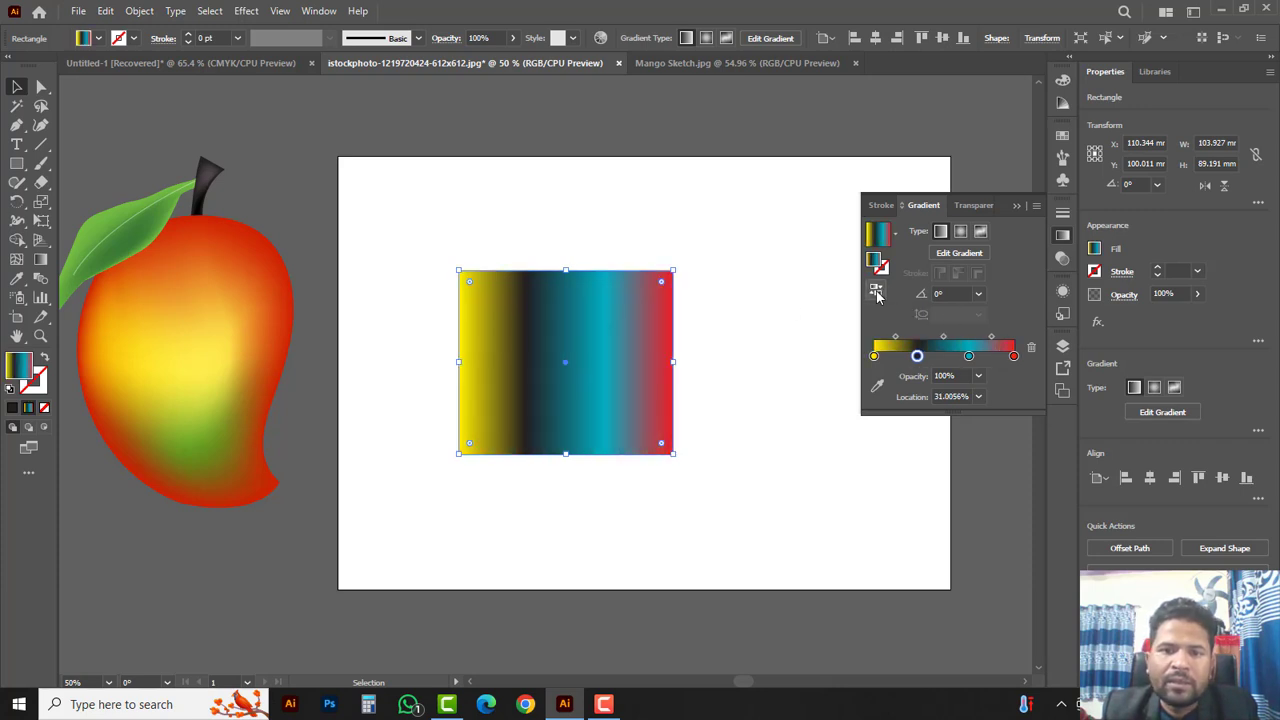
click(961, 232)
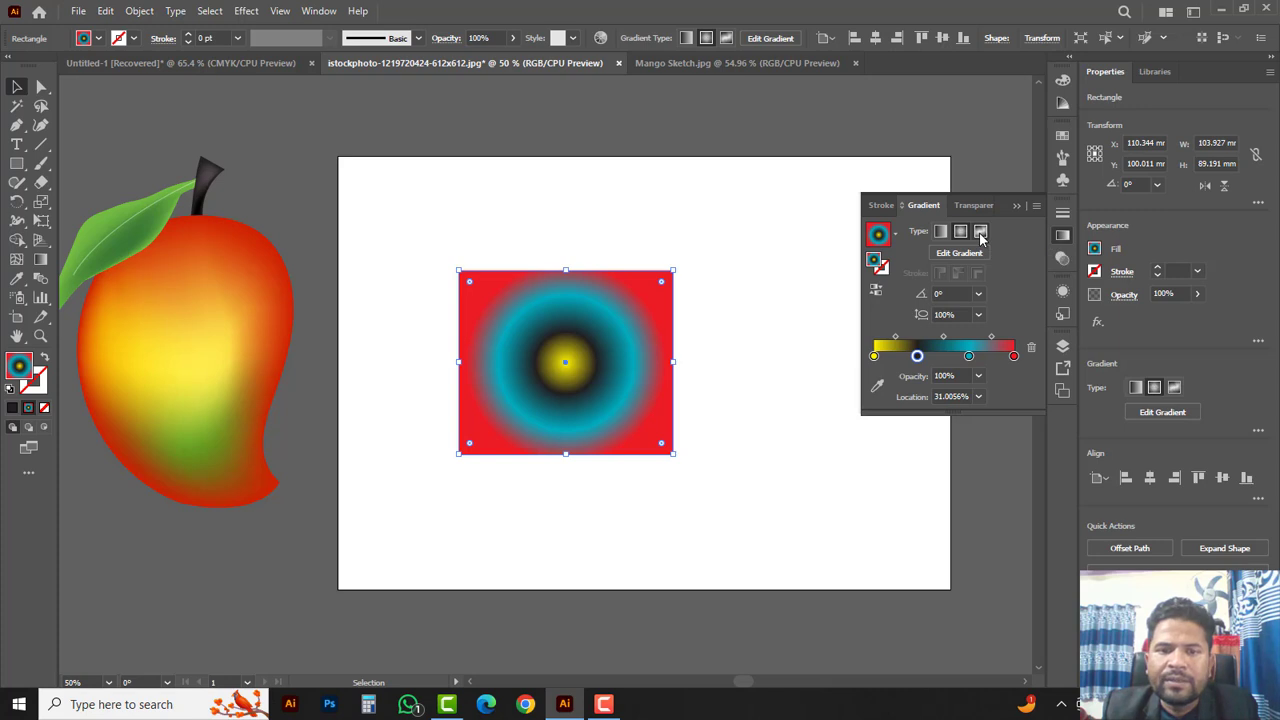
click(980, 233)
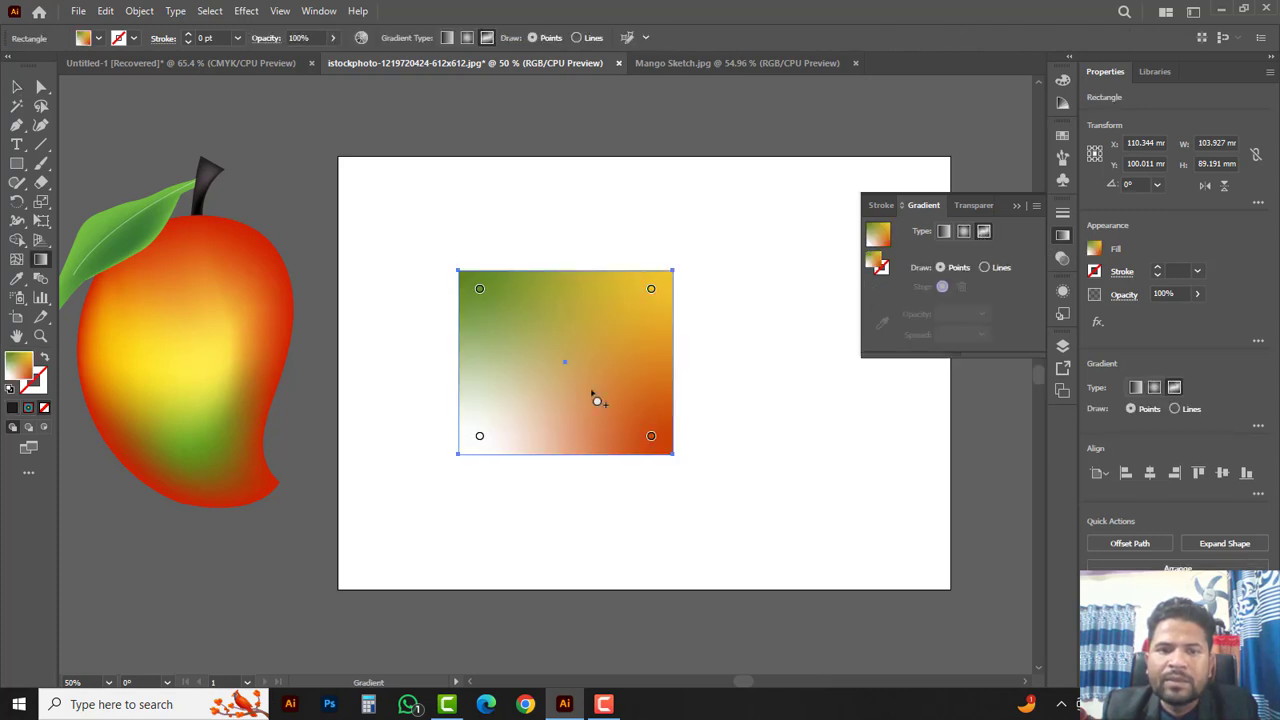
click(944, 232)
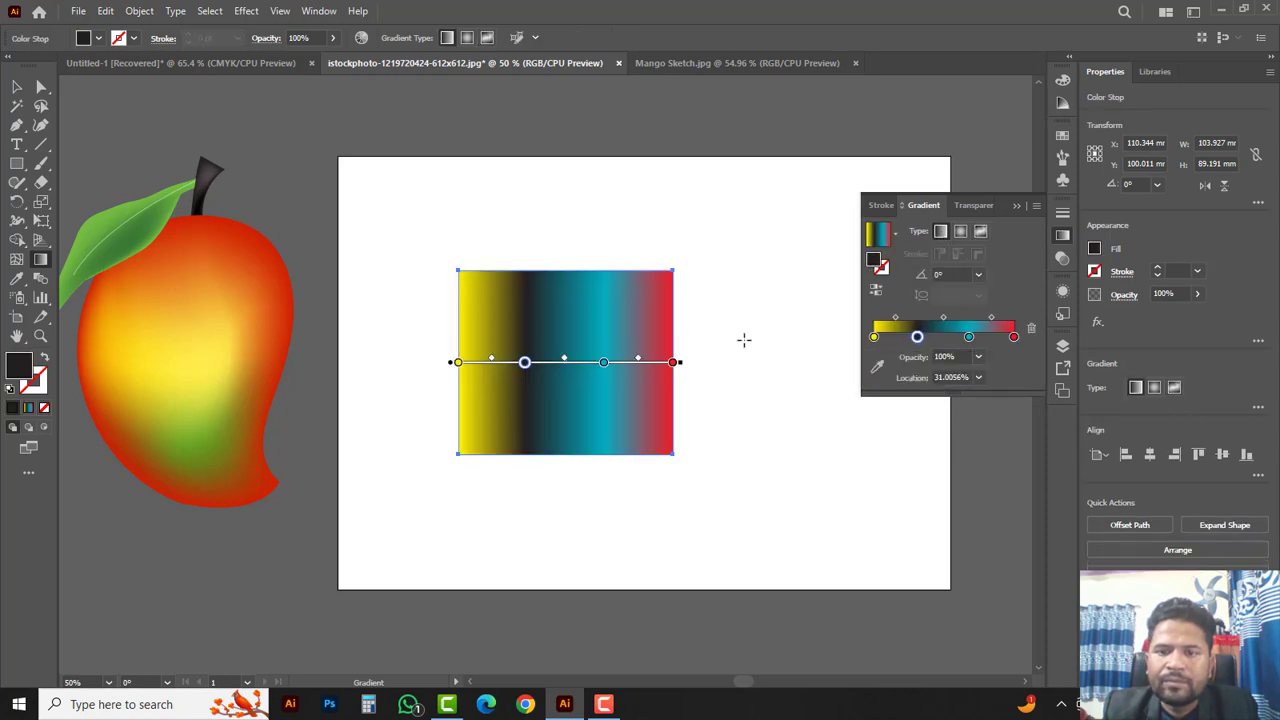
click(17, 87)
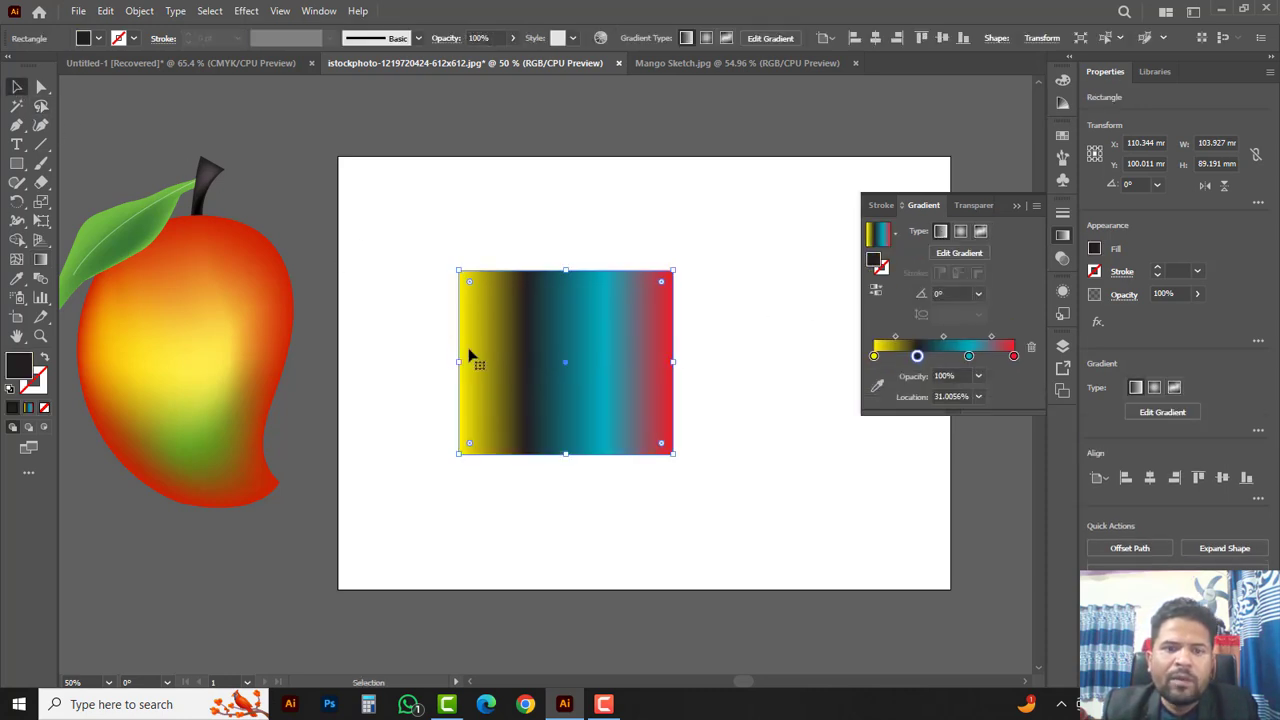
- Enlarge the gradient rectangle to about 264 × 135 mm and place it over the upper part of the artboard
drag(469, 354, 472, 295)
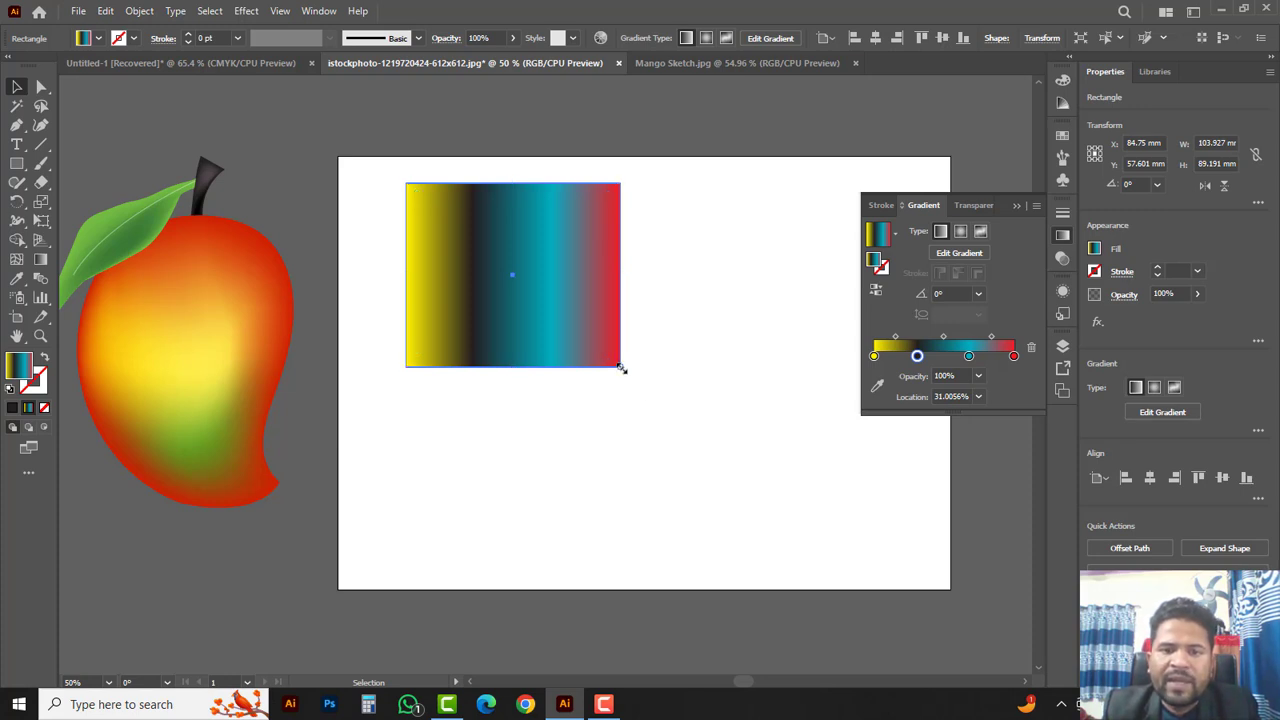
drag(621, 368, 947, 461)
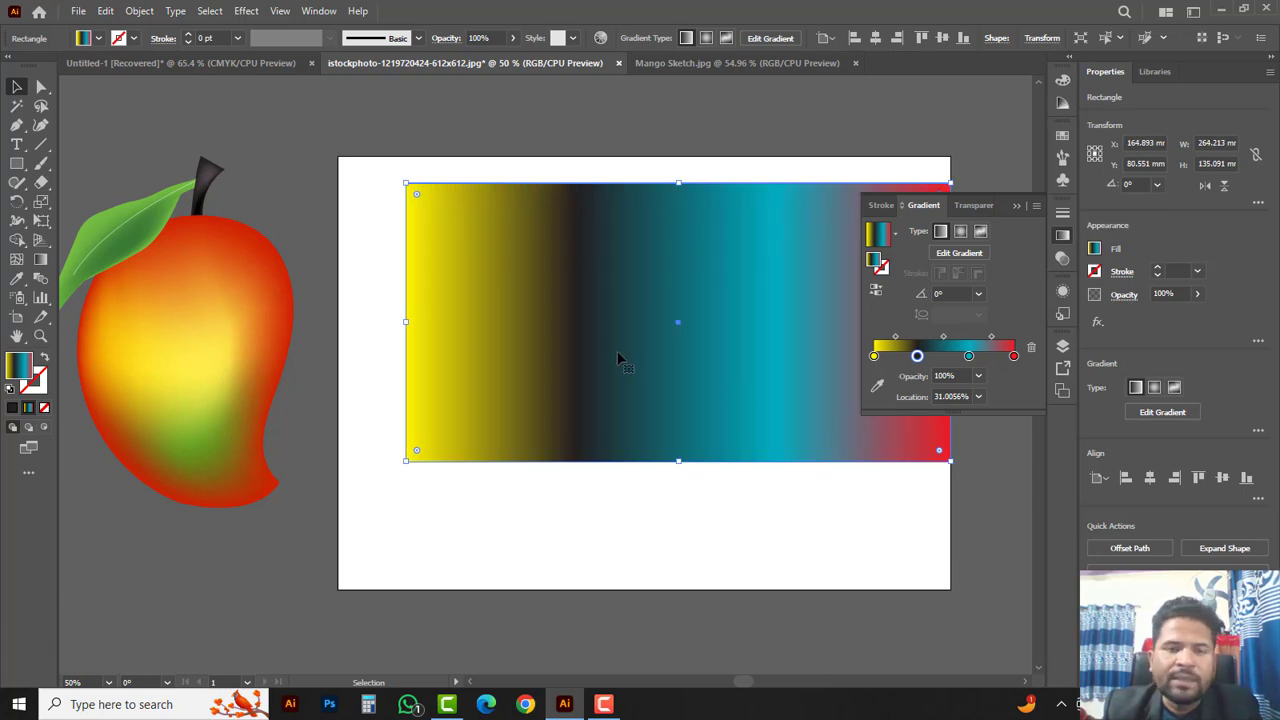
drag(618, 358, 585, 308)
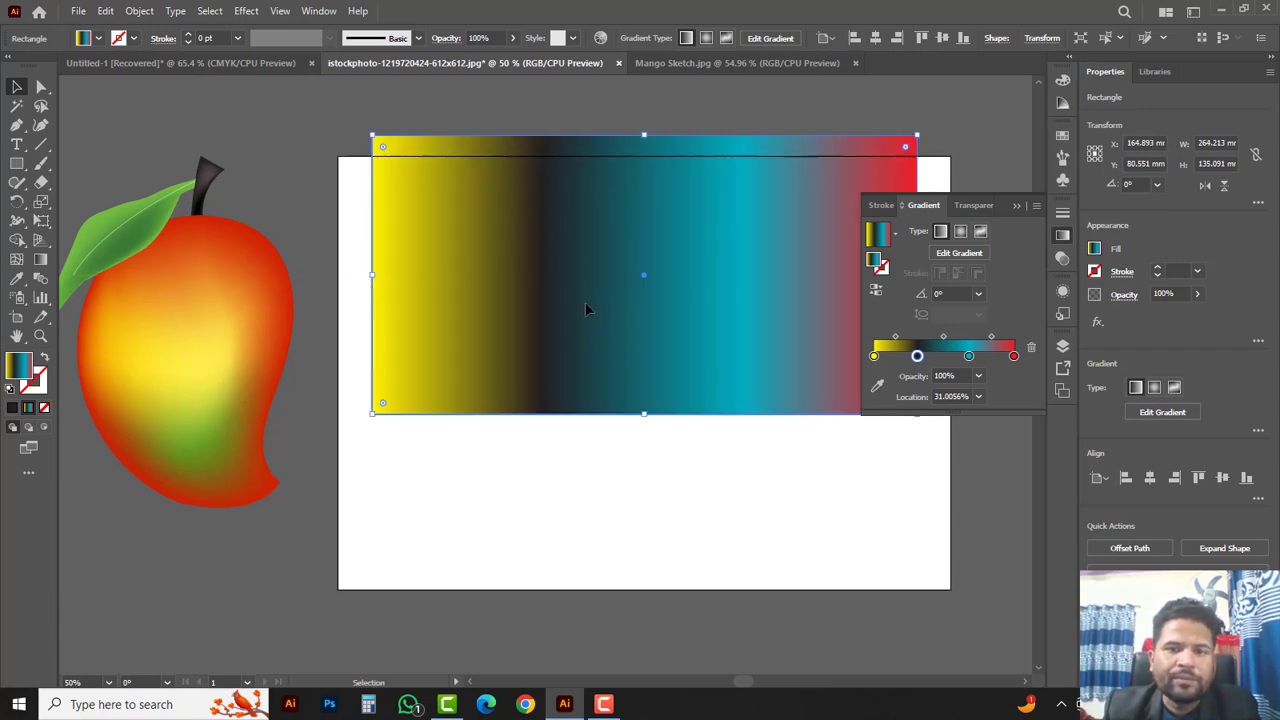
click(594, 452)
- Add the text "ROMAN" at 72 pt on the artboard below the rectangle
drag(16, 146, 55, 152)
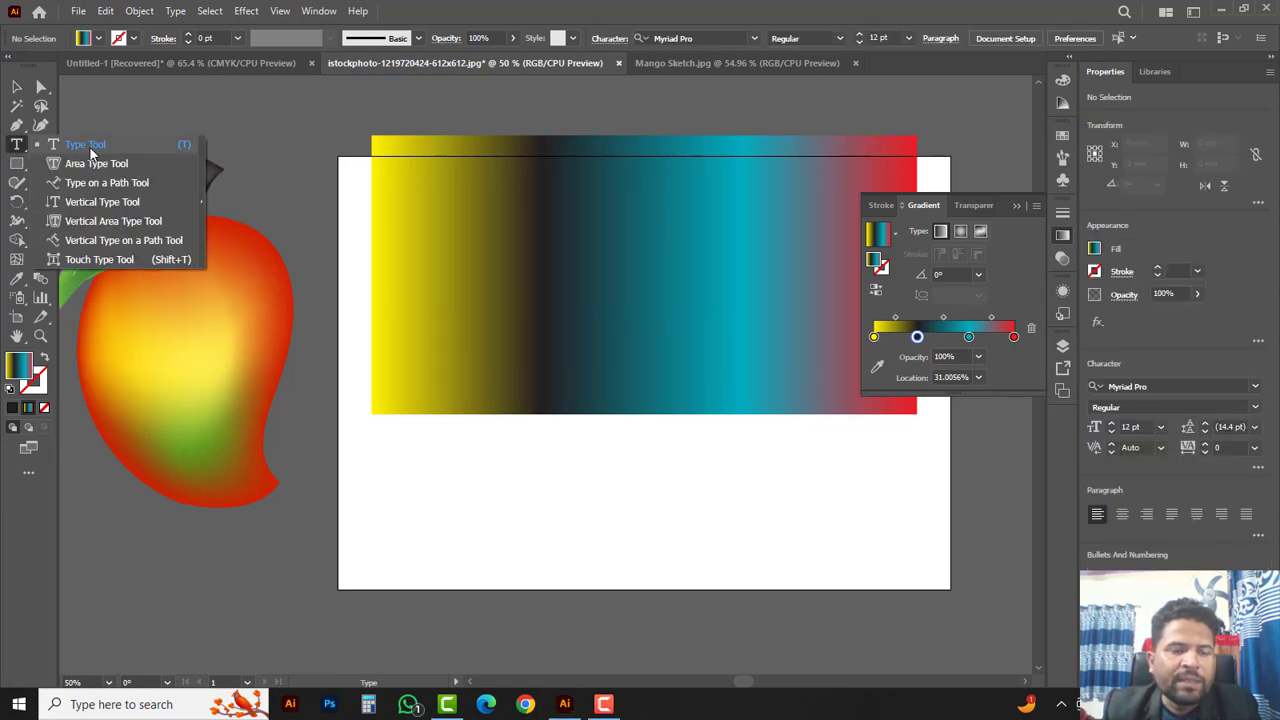
drag(90, 152, 90, 152)
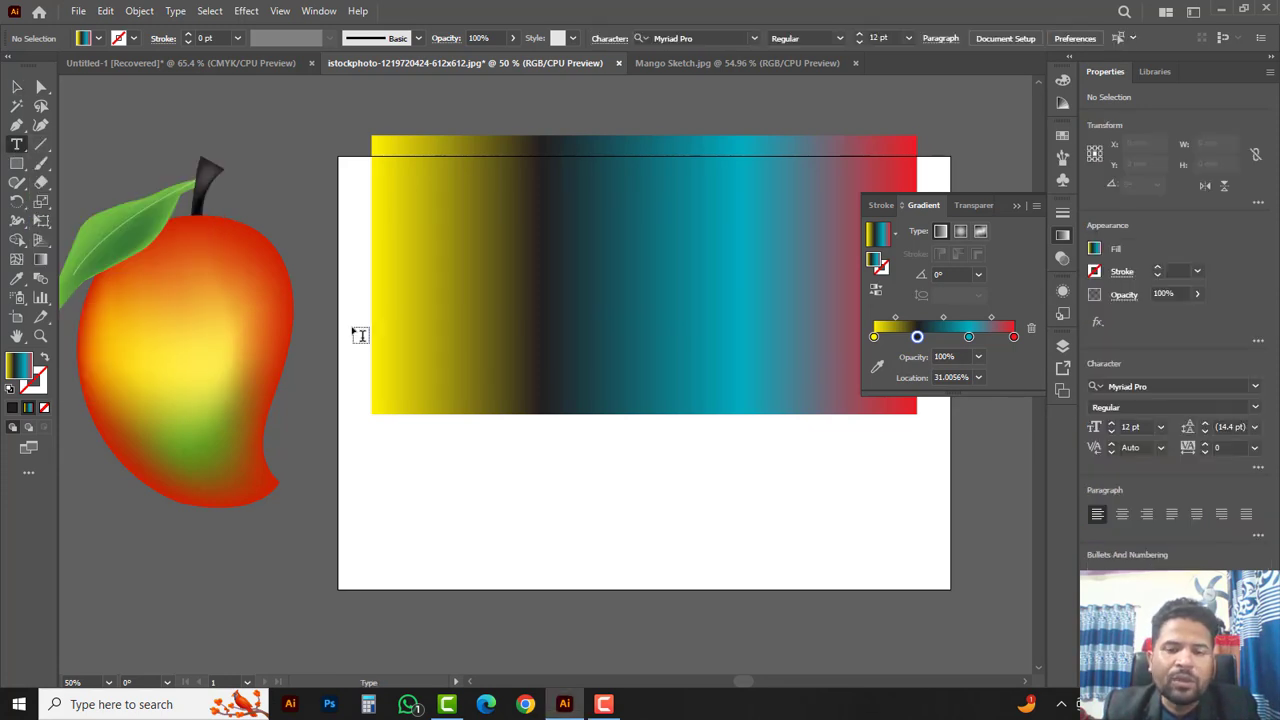
click(582, 497)
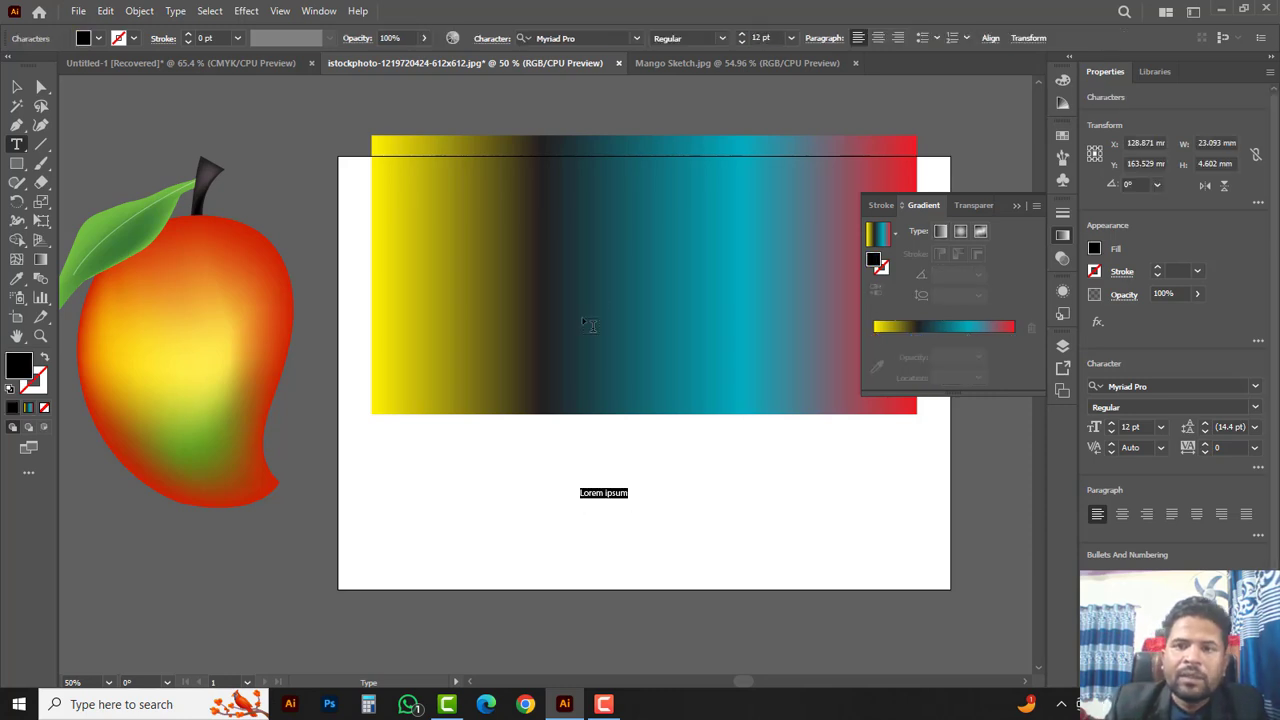
click(790, 37)
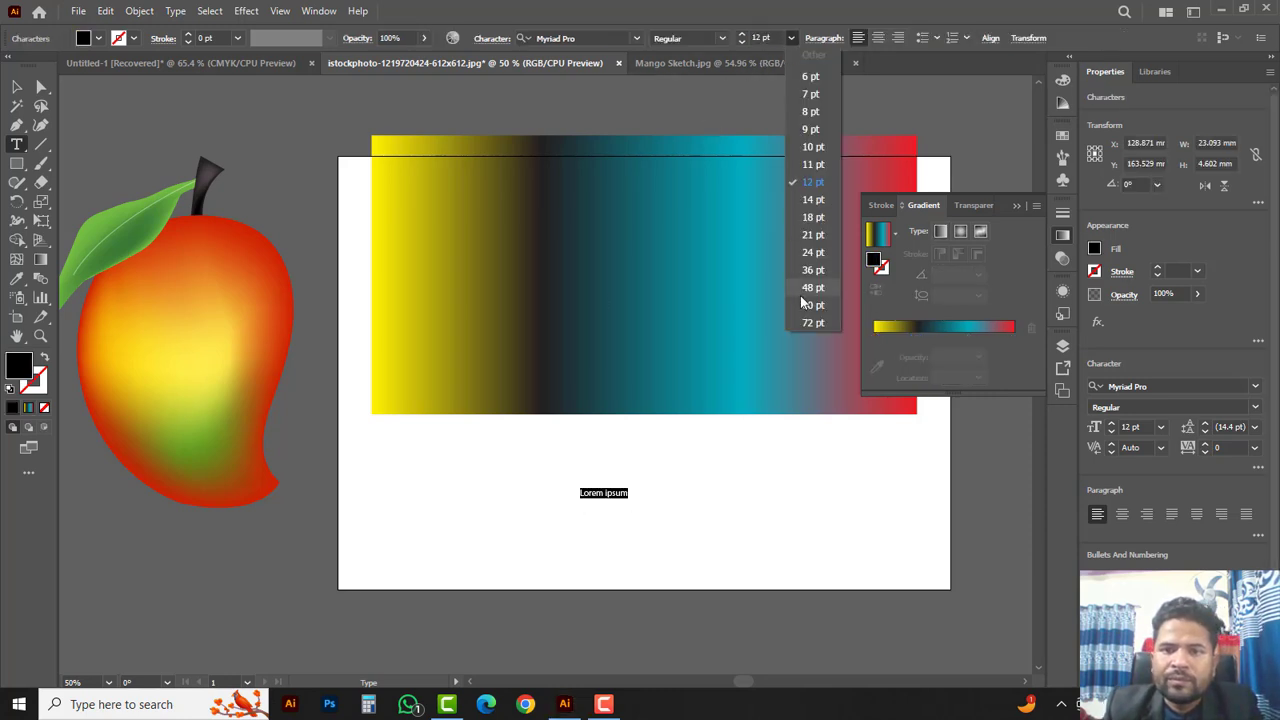
click(812, 323)
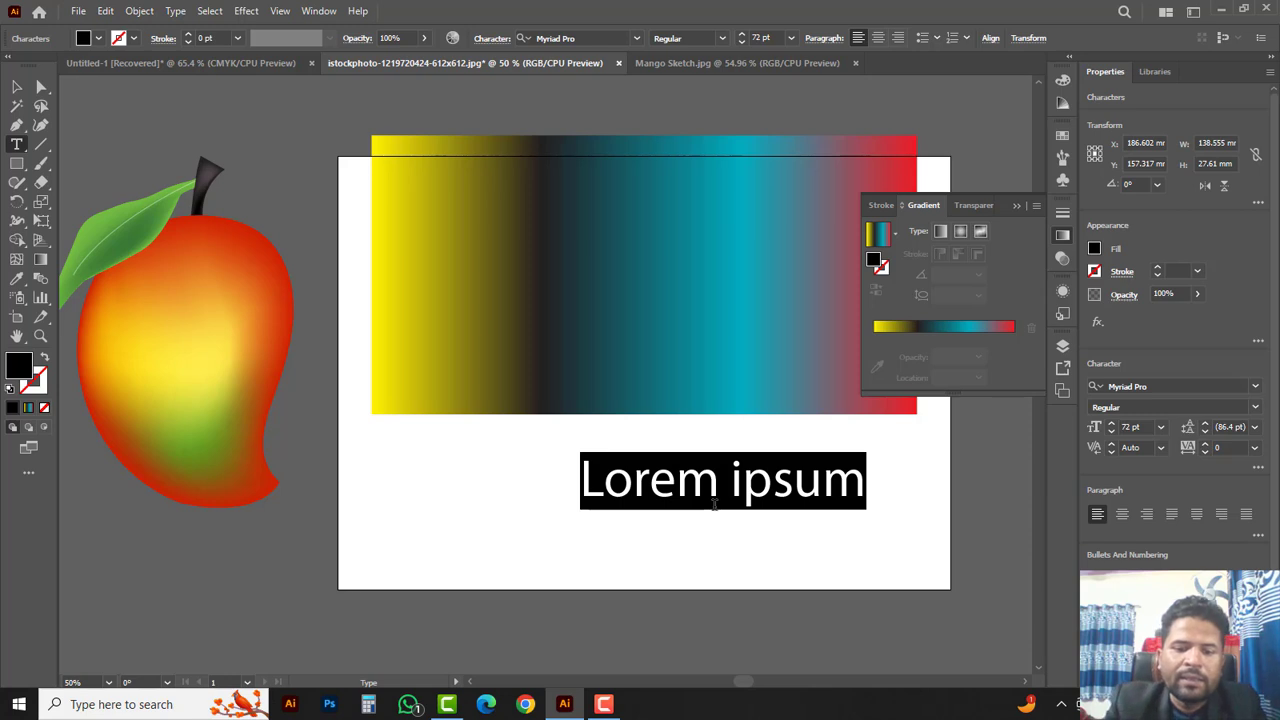
text(ROMAN)
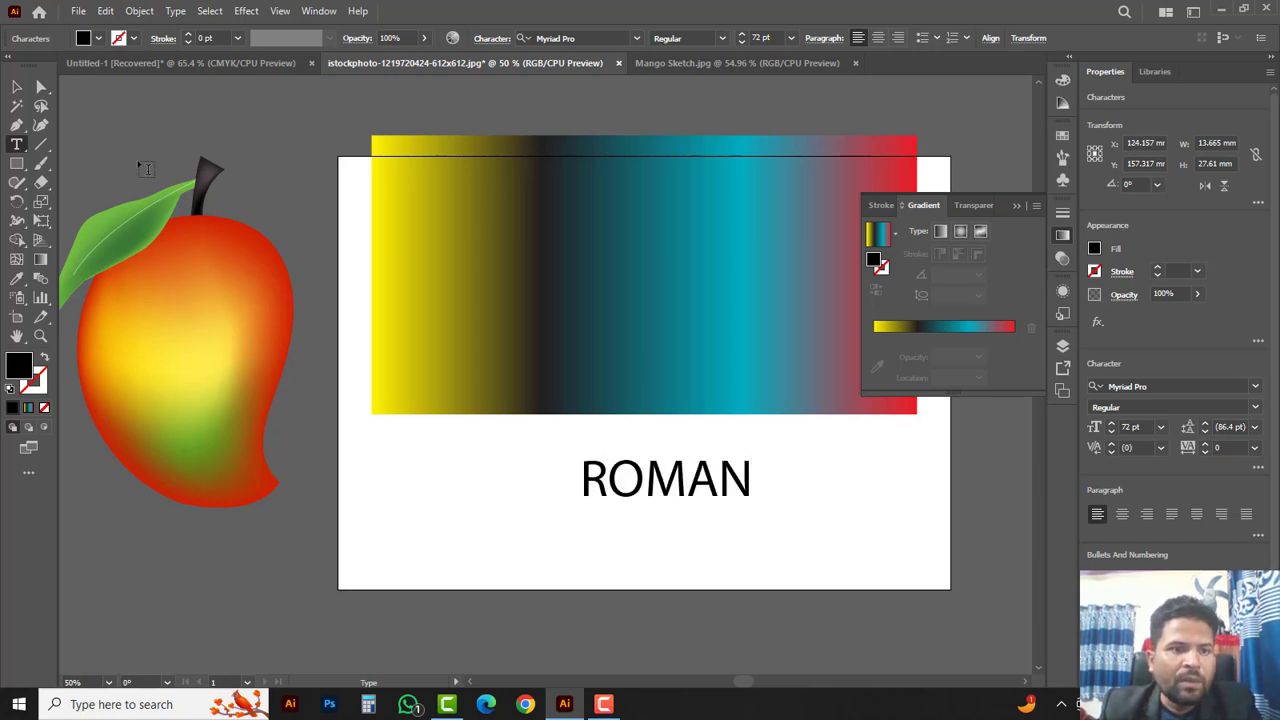
- Scale the ROMAN text up to about 194 pt so it fills the space below the rectangle
click(17, 87)
drag(787, 524, 902, 566)
drag(752, 478, 632, 493)
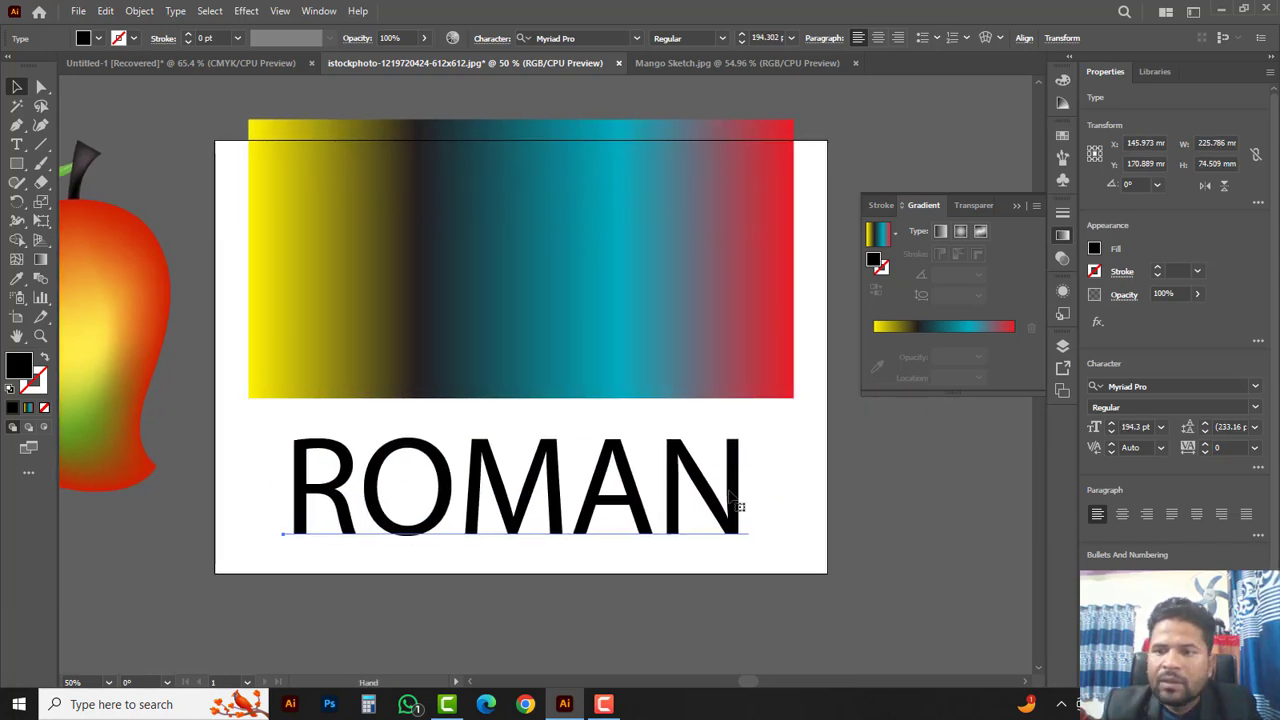
- Set the ROMAN text's font to Rajdhani in the Bold style
click(1256, 388)
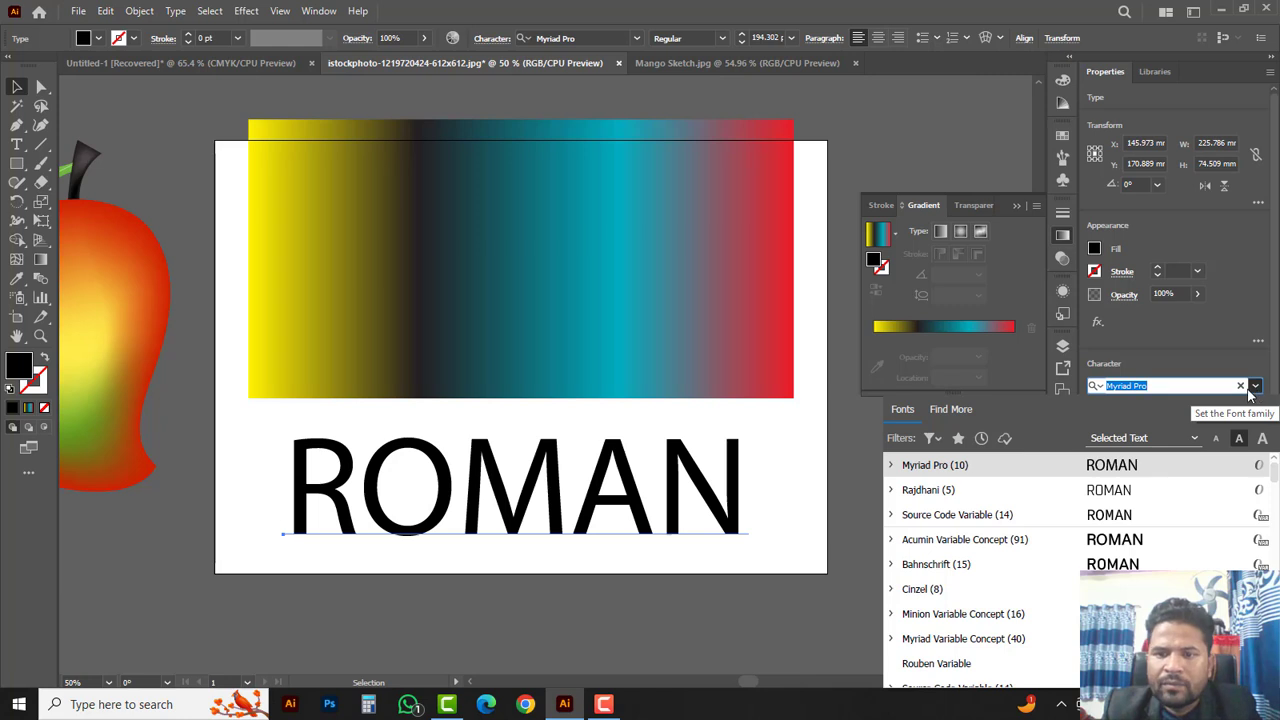
click(945, 490)
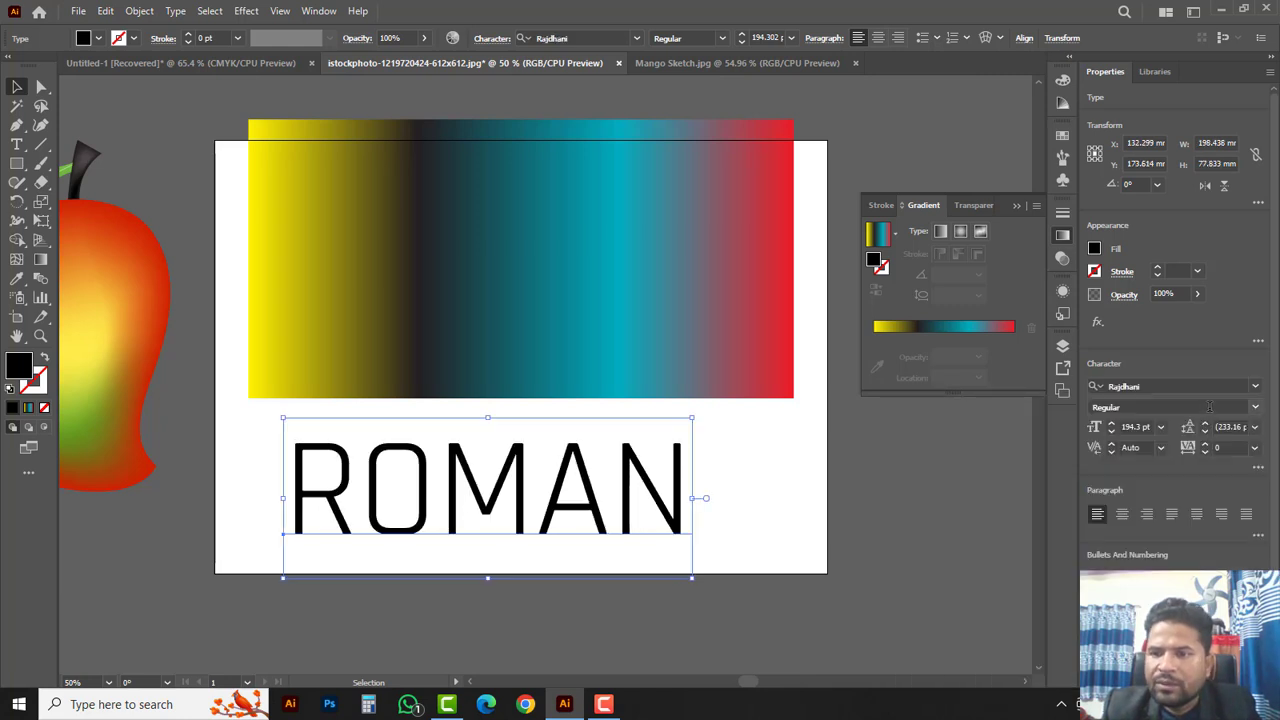
click(1255, 410)
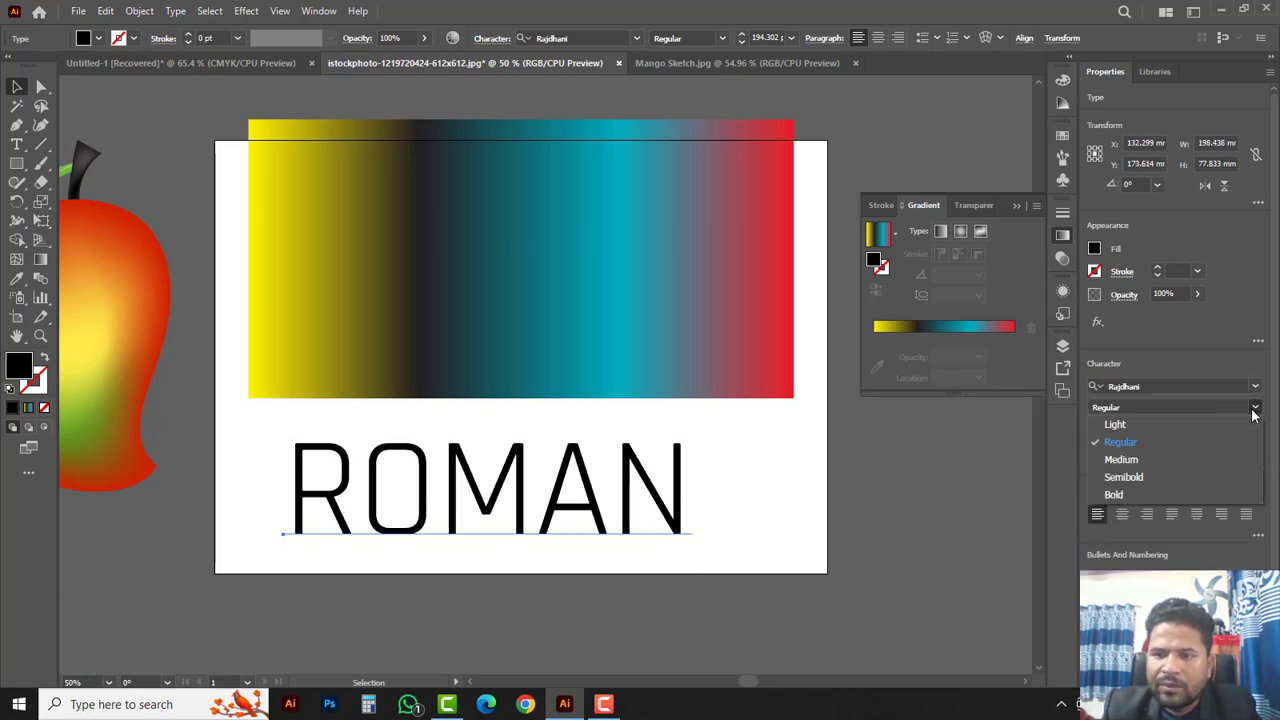
click(1116, 495)
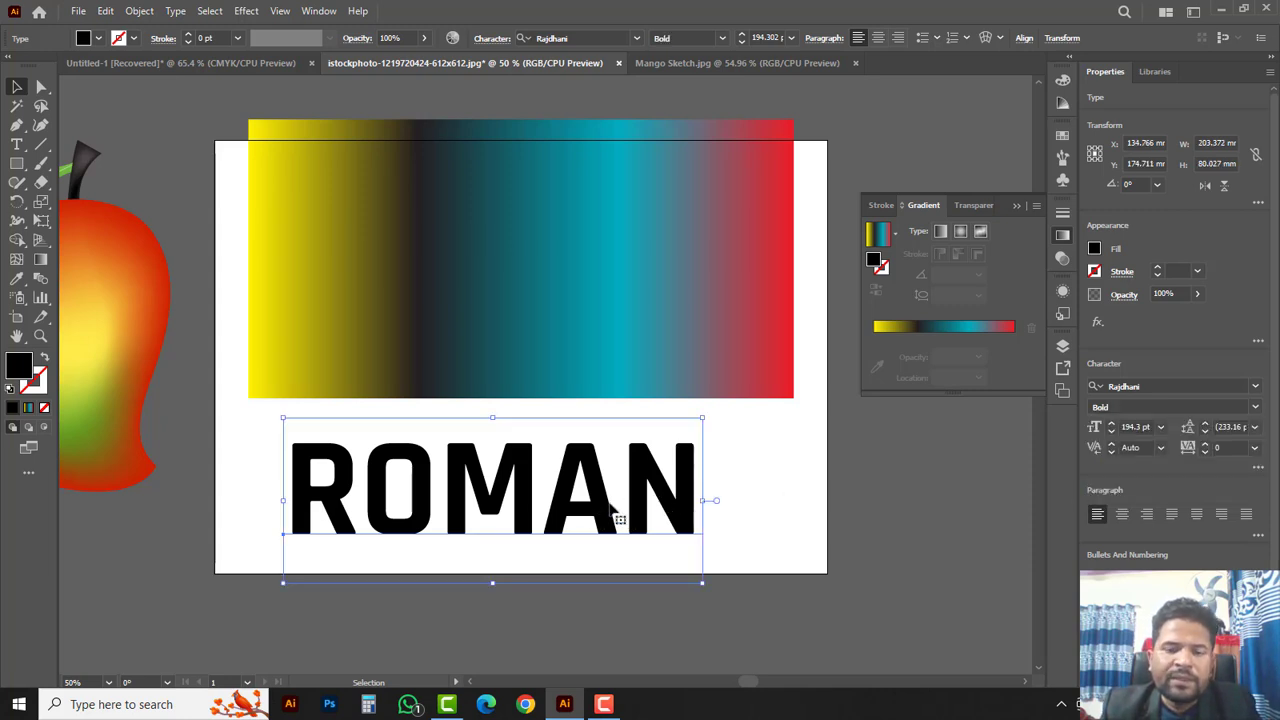
- Try applying the gradient fill to the live ROMAN text, and convert the text to outlines
click(942, 323)
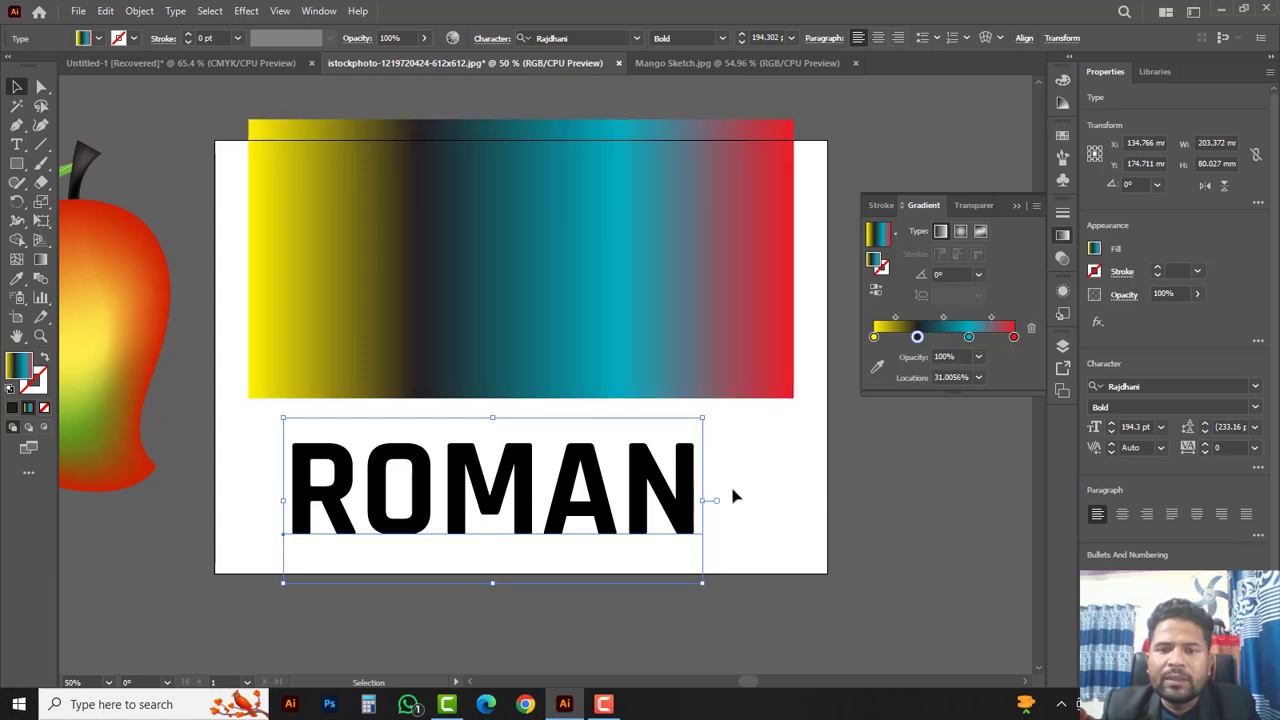
click(733, 496)
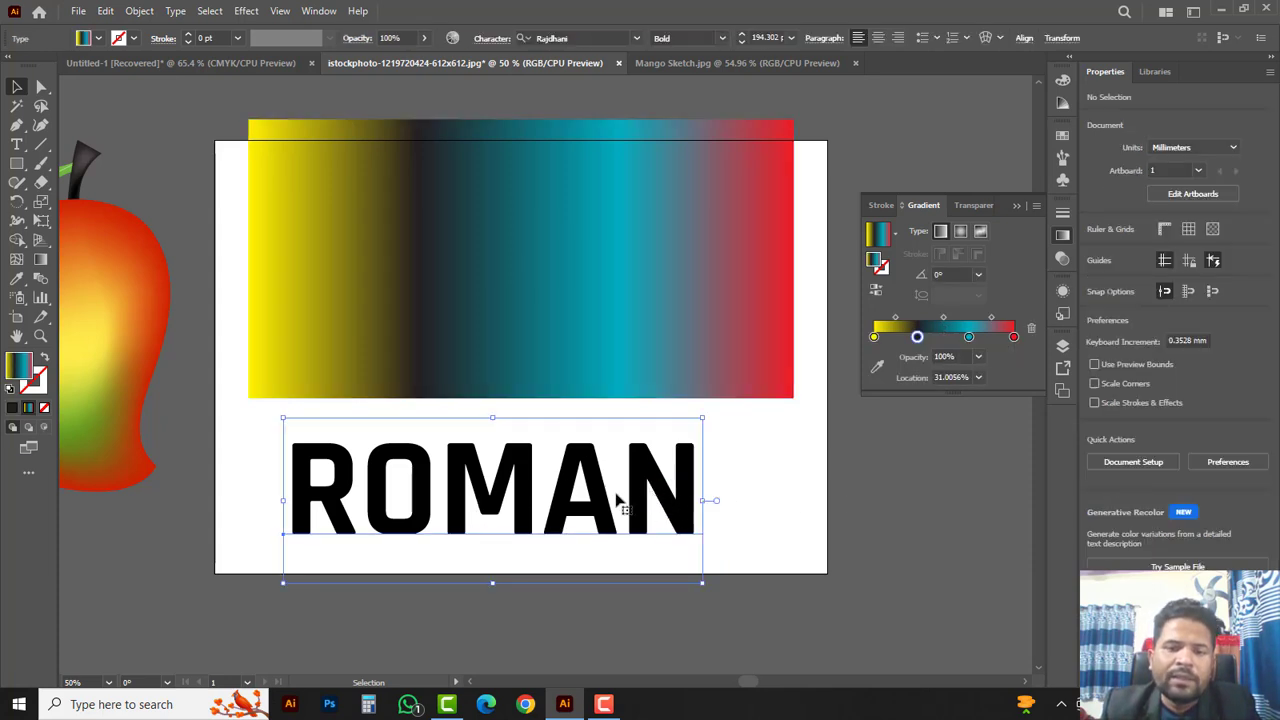
click(655, 503)
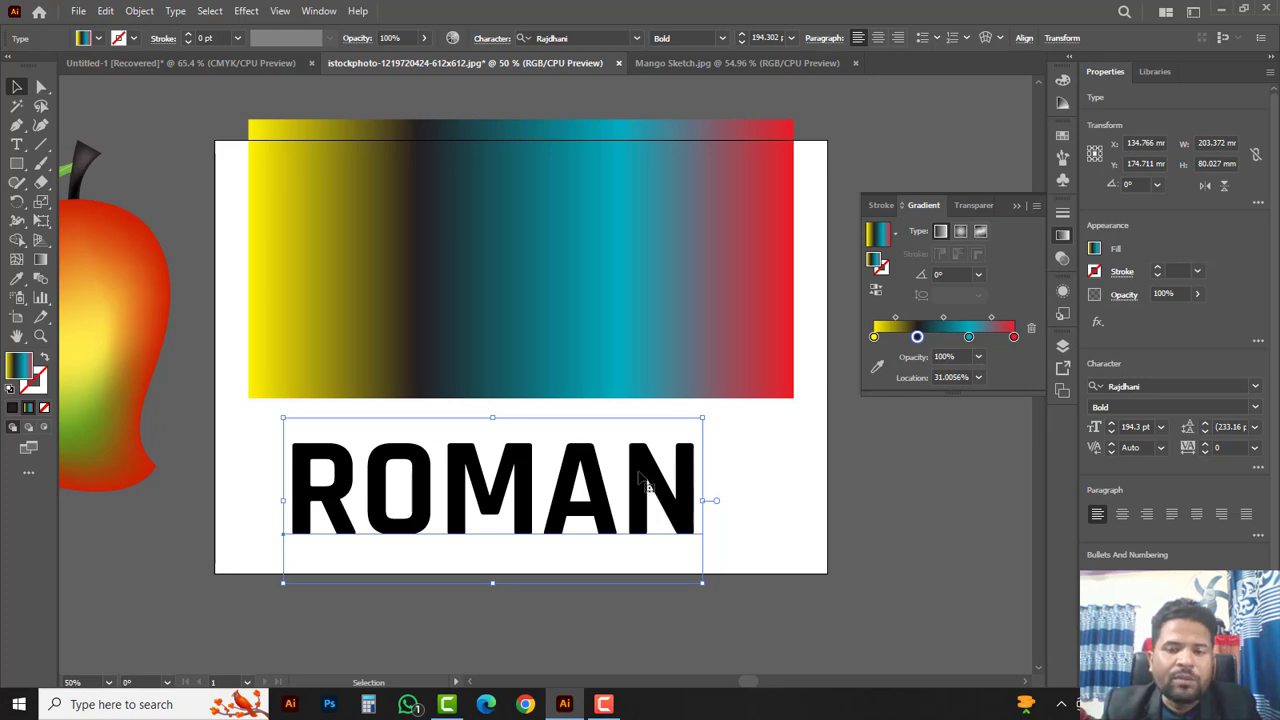
right_click(642, 476)
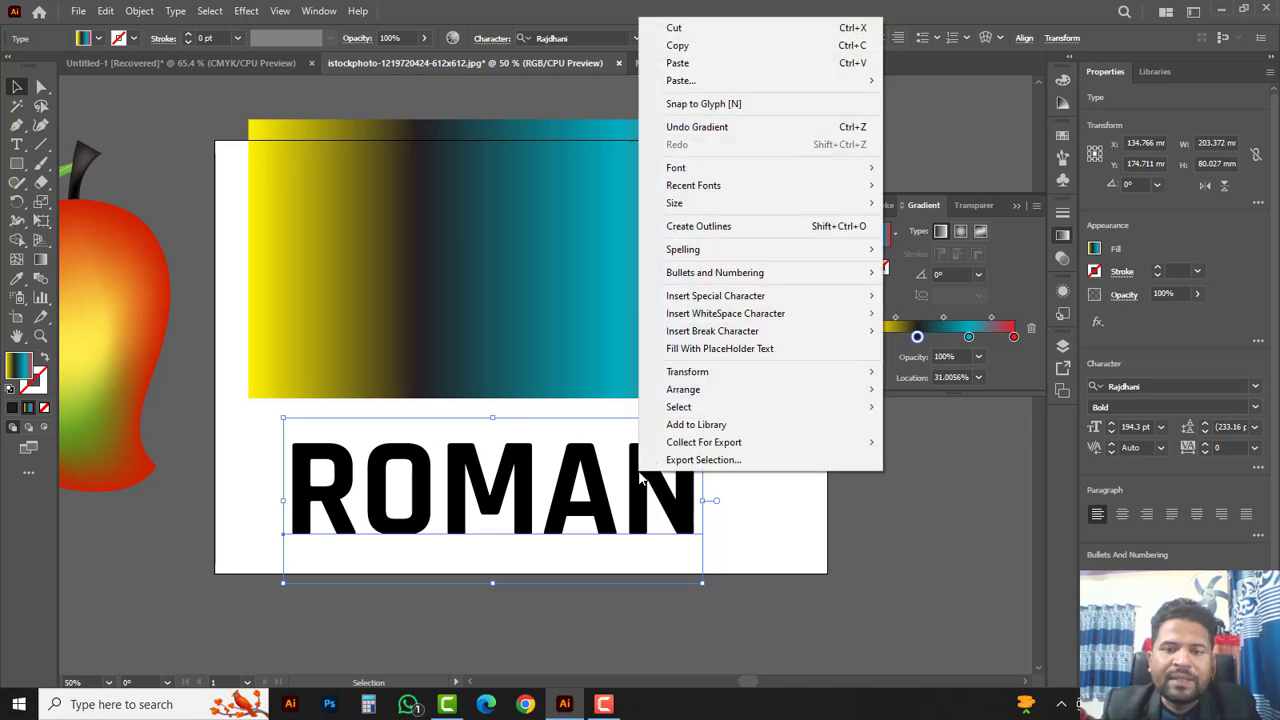
click(713, 228)
click(731, 524)
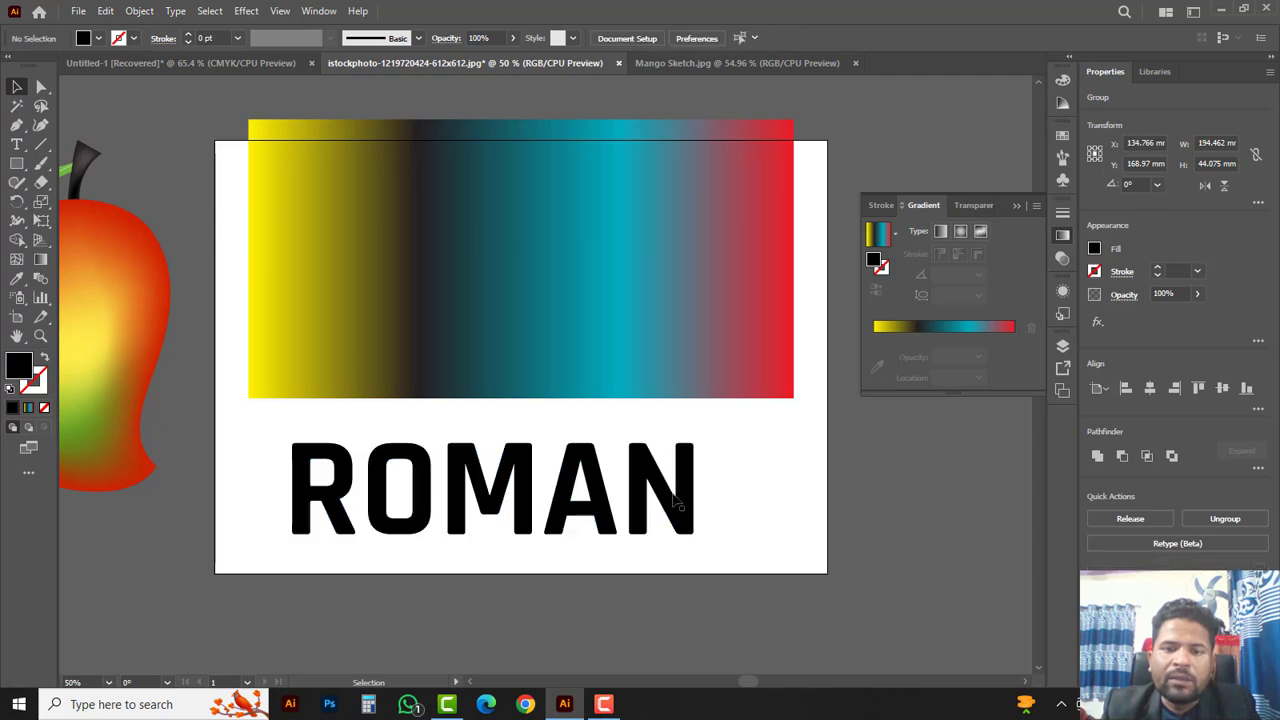
- Fill the outlined ROMAN letters with the rectangle's linear gradient and recolour its start stop red (FF0000)
click(632, 497)
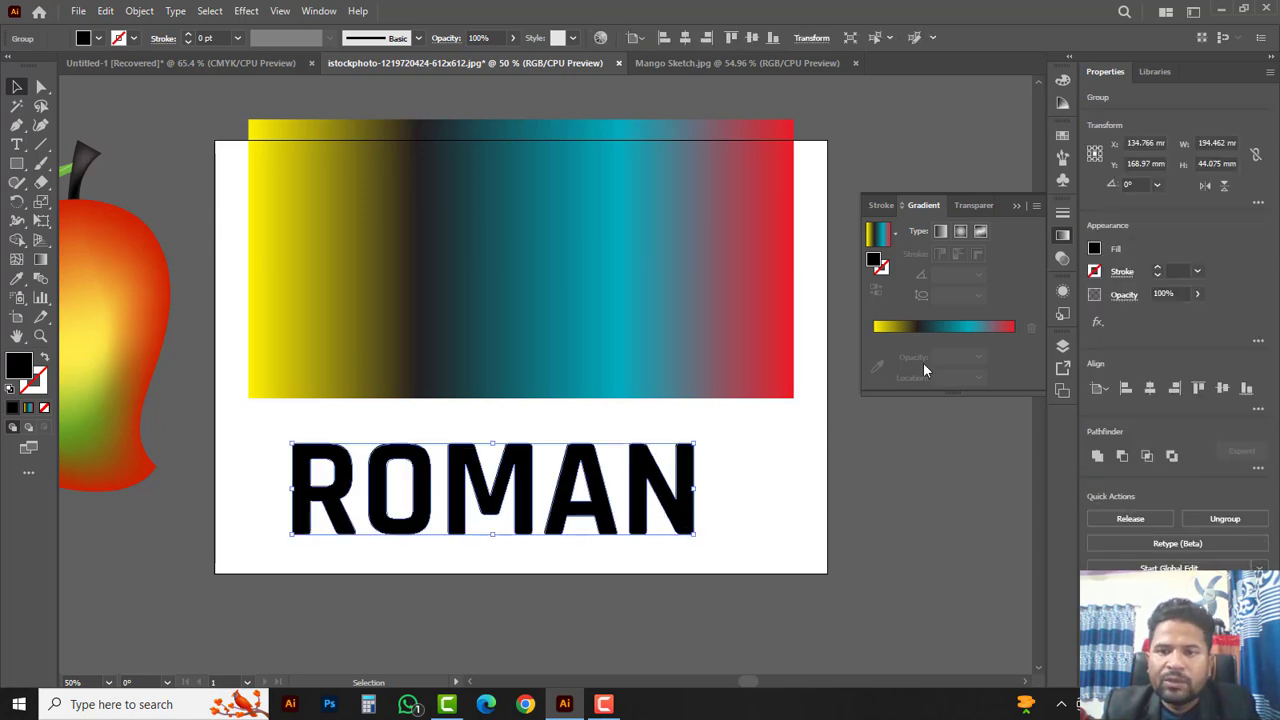
click(939, 327)
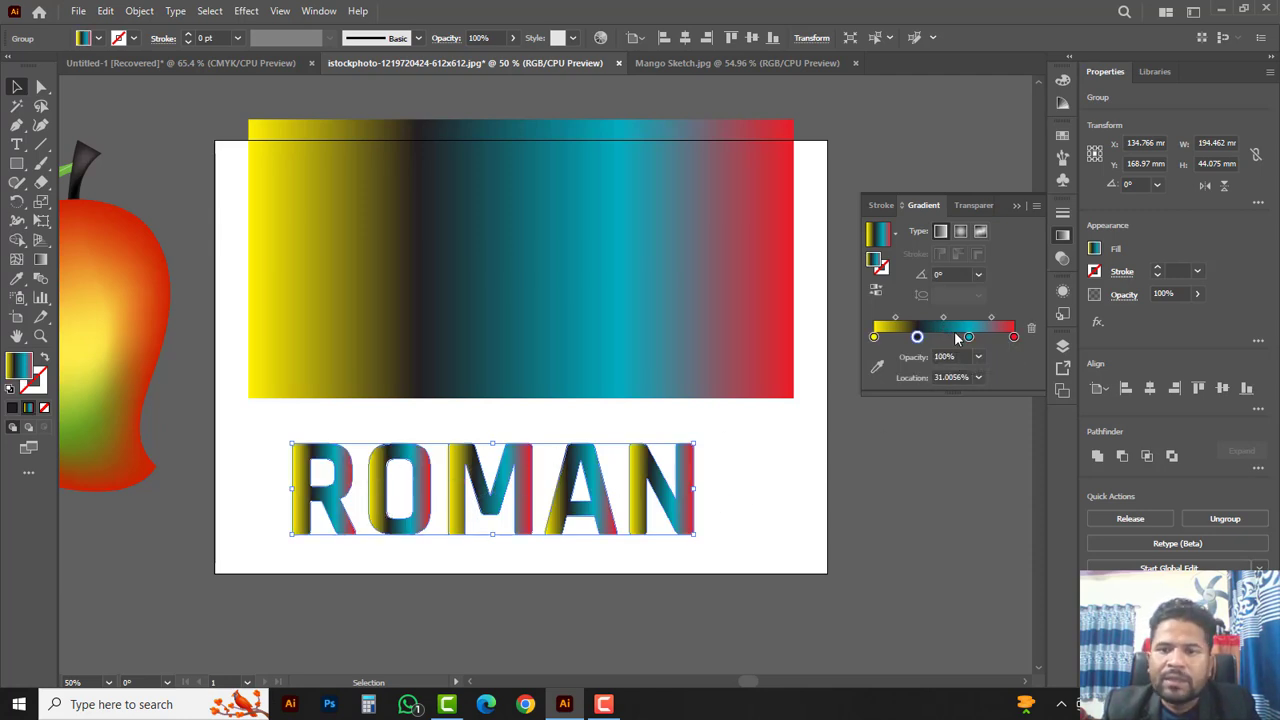
double_click(874, 337)
drag(958, 425, 870, 428)
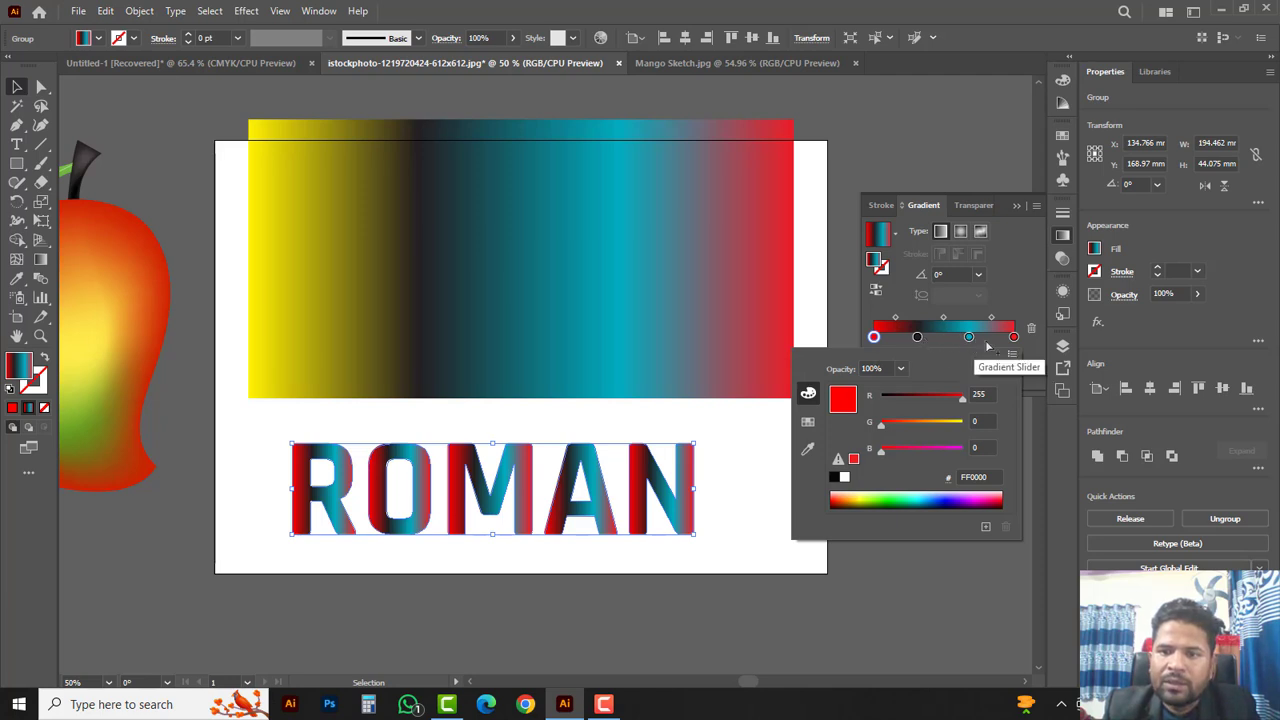
key(Escape)
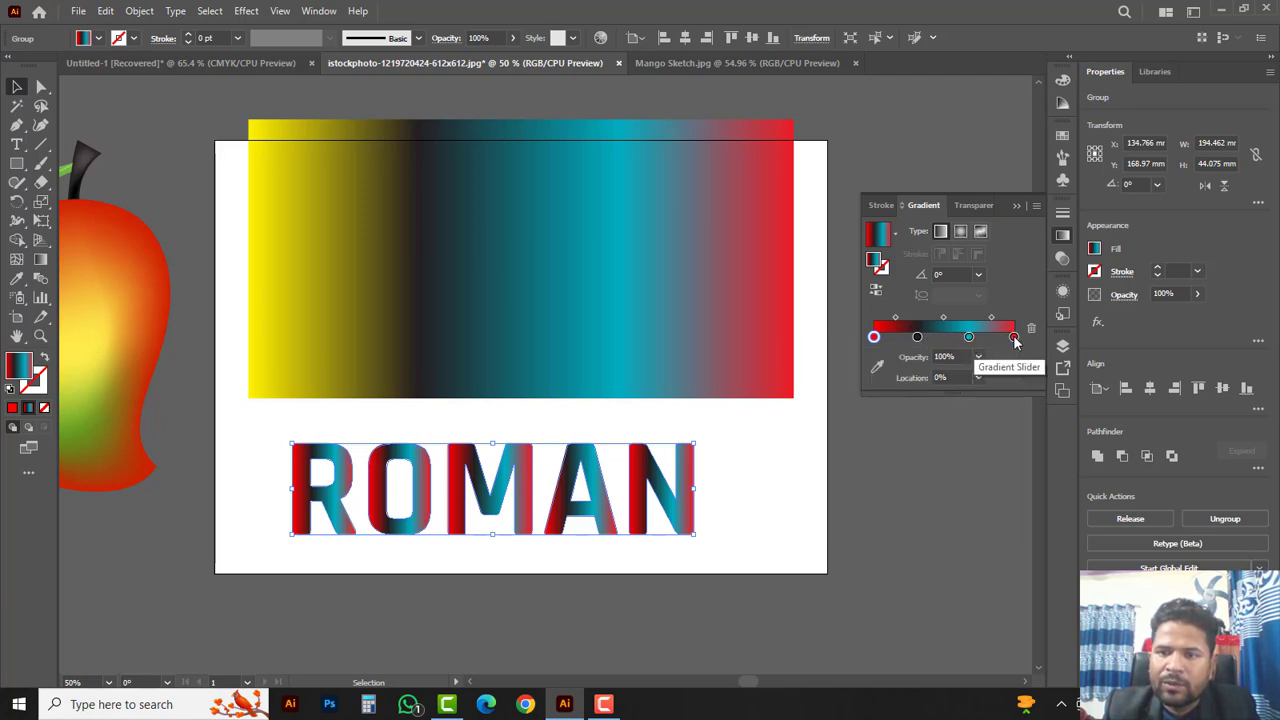
- Remove the red end stop from the letters' gradient and move the teal stop to about 86%
click(1014, 337)
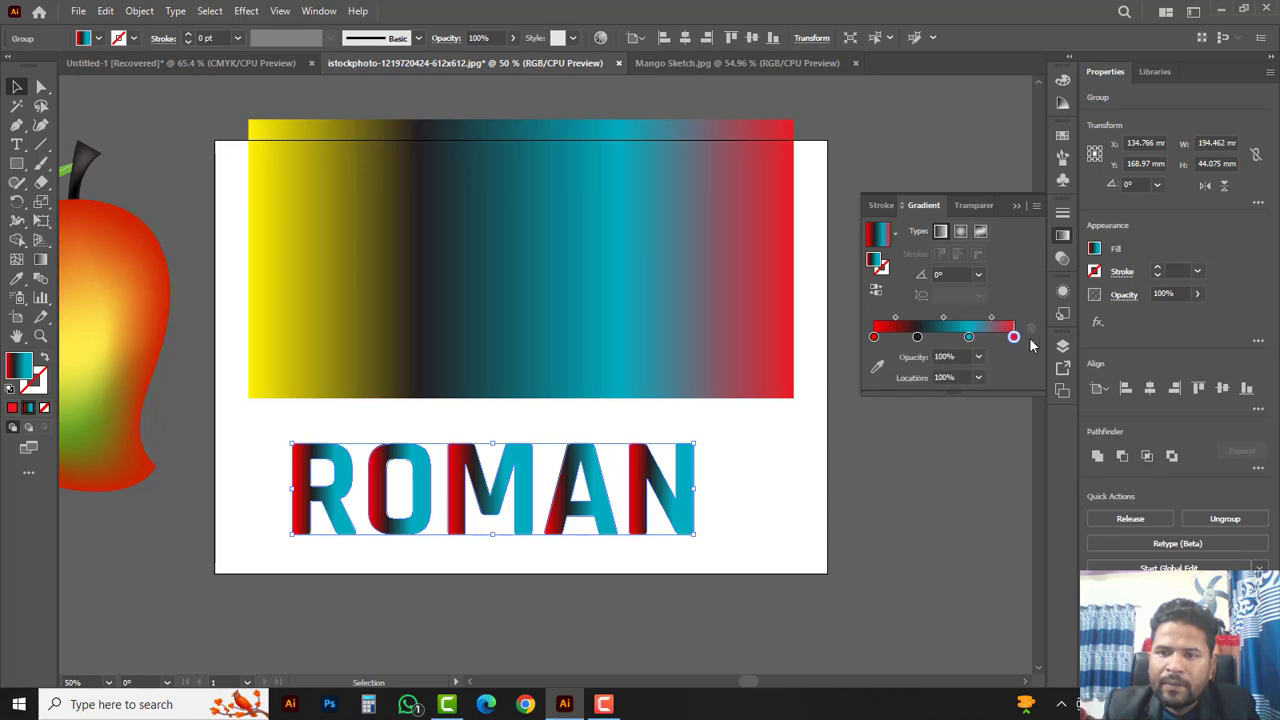
key(ctrl+z)
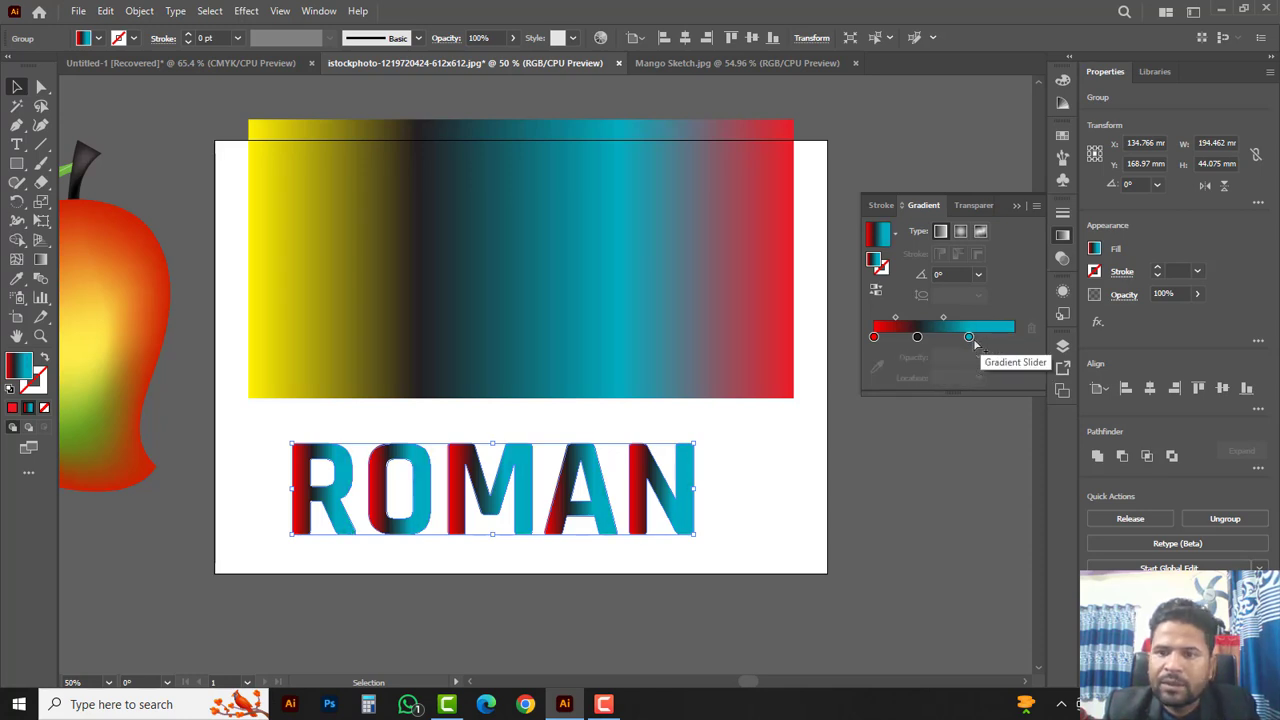
drag(969, 337, 994, 337)
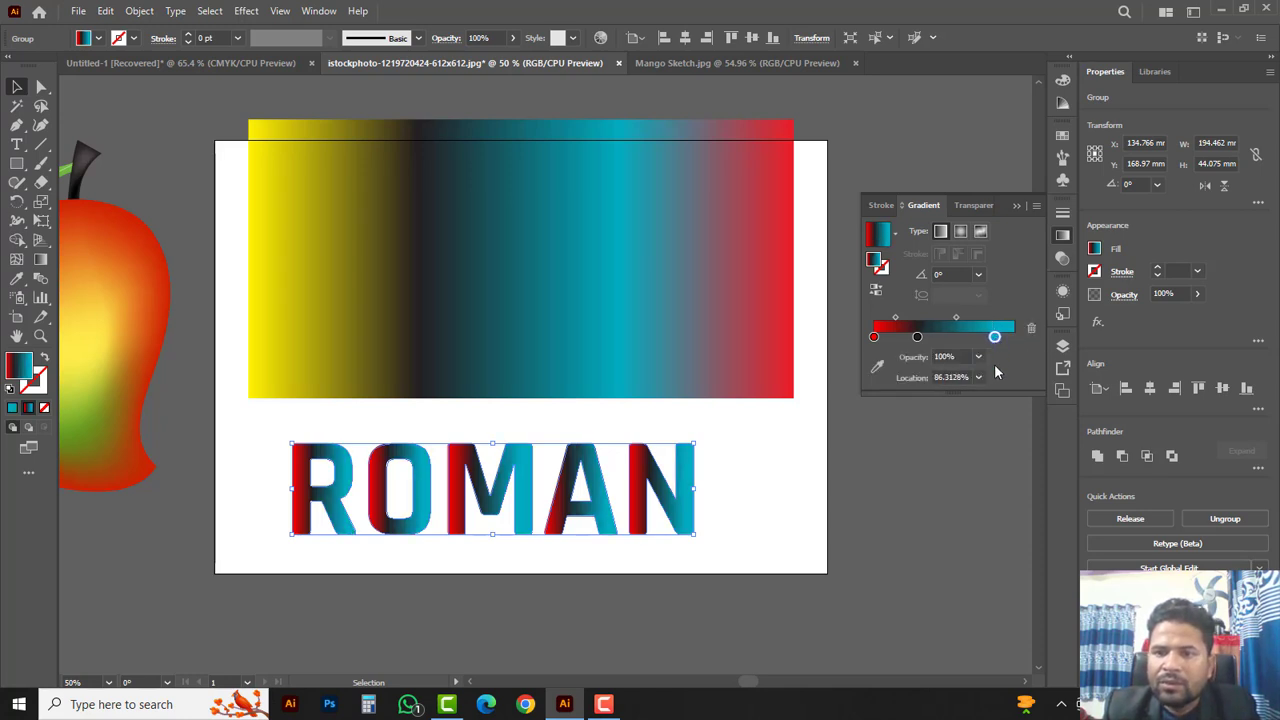
- Try removing the black stop and then the teal stop from the letters' gradient, undoing each removal
click(917, 337)
click(1031, 328)
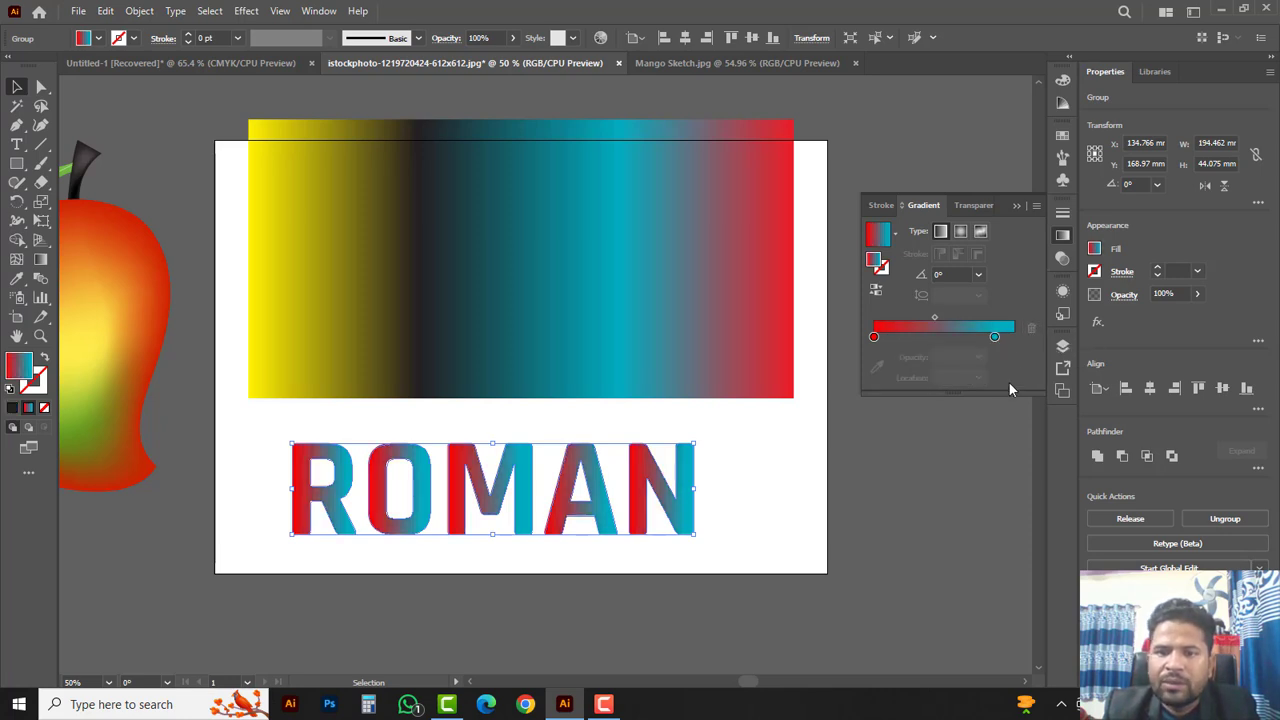
key(ctrl+z)
click(996, 337)
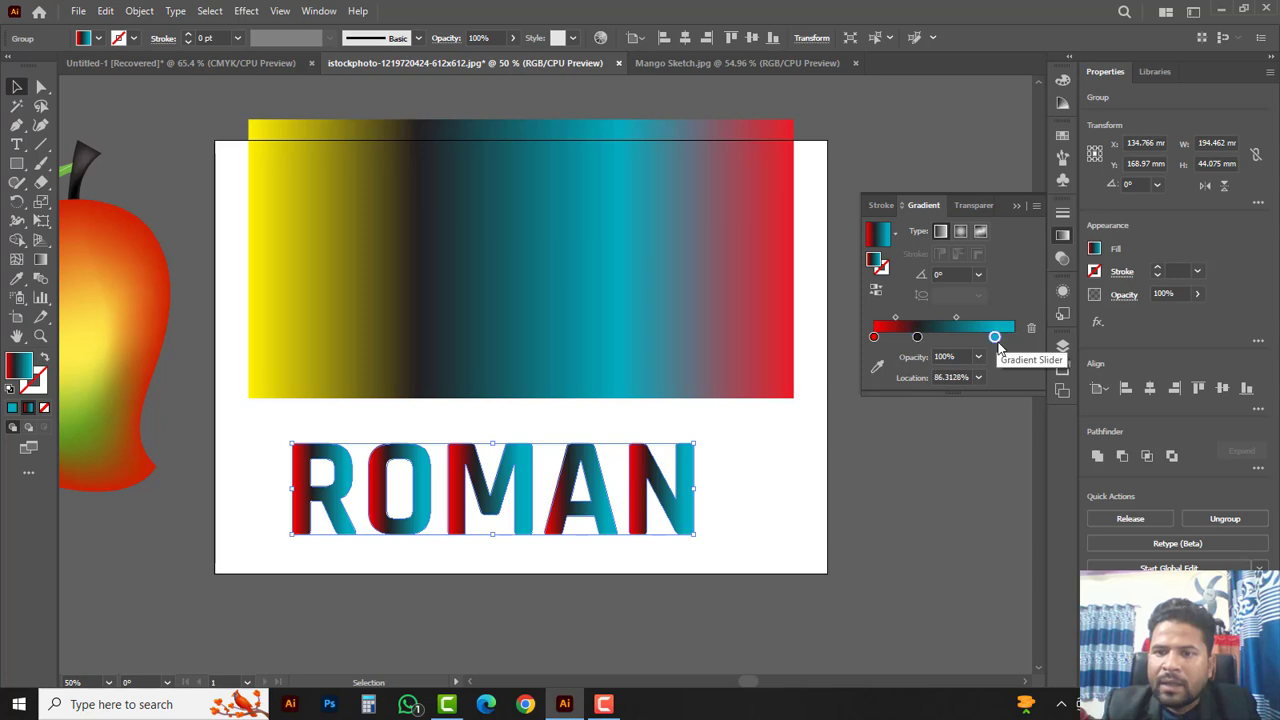
drag(995, 337, 1003, 445)
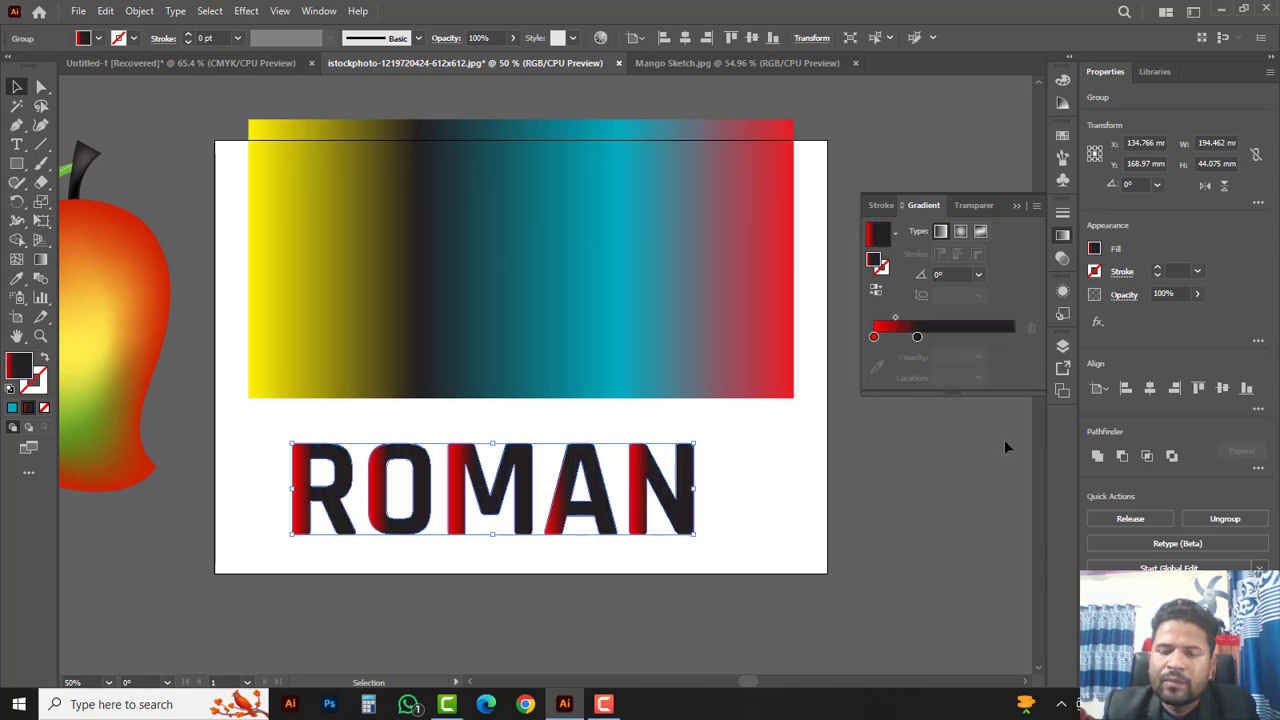
key(ctrl+z)
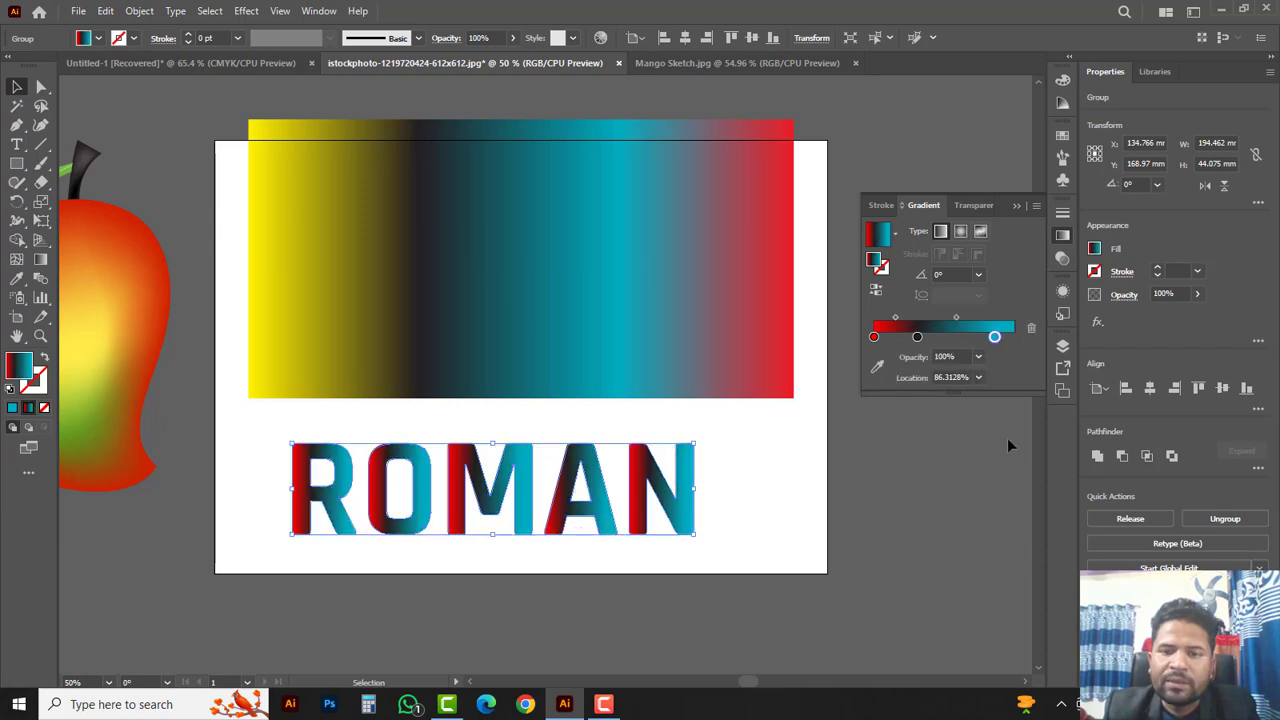
- Recolour the letters' teal gradient stop yellow (F8FF2A) and move it to 100%
double_click(996, 337)
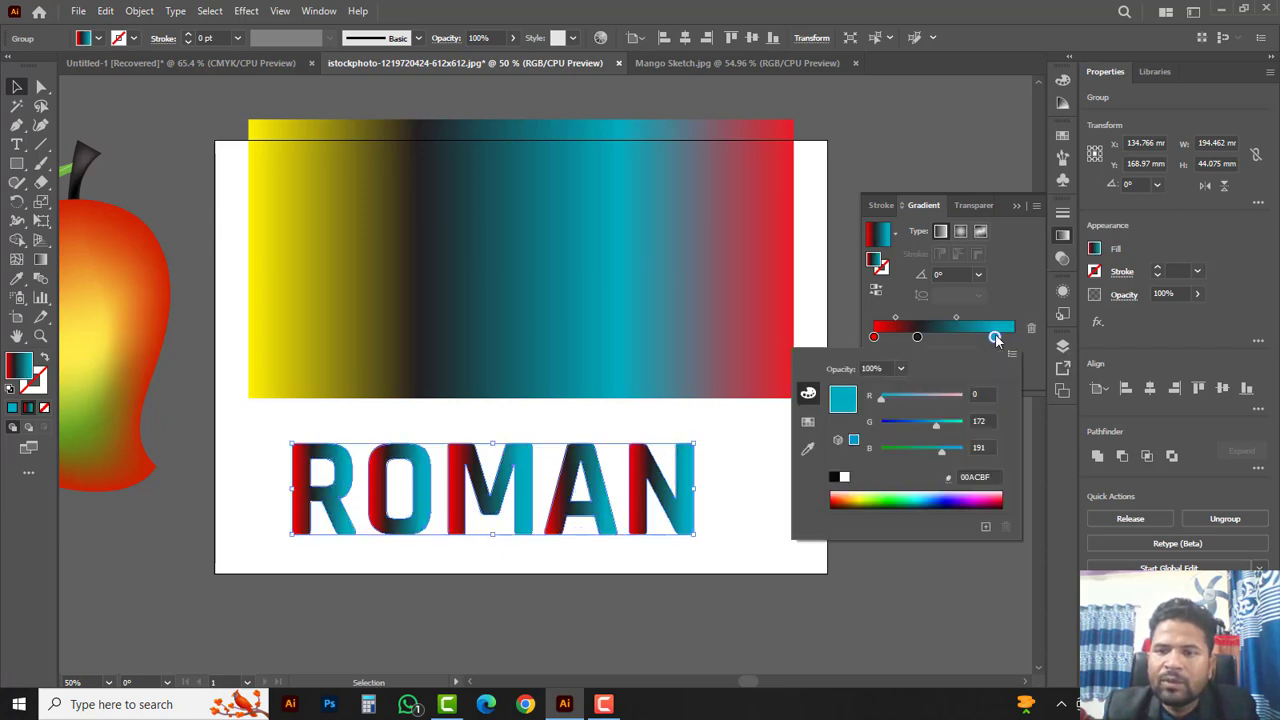
click(864, 493)
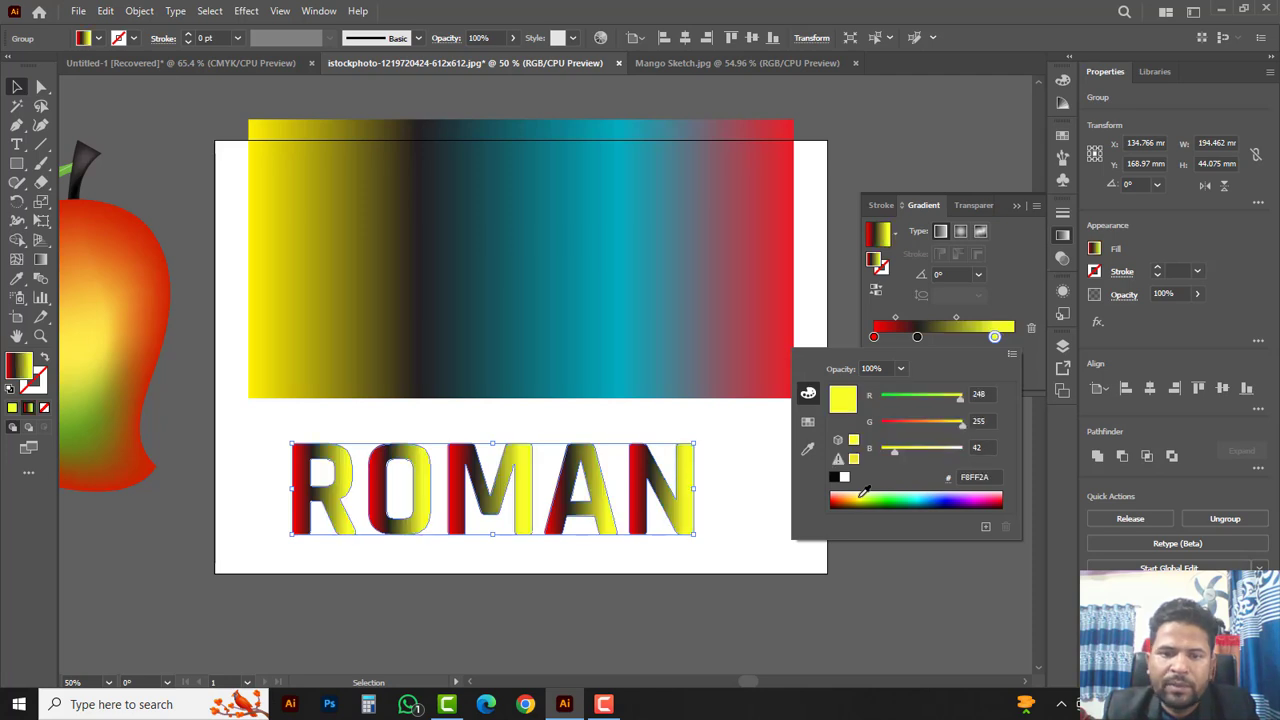
click(994, 338)
drag(995, 338, 1013, 337)
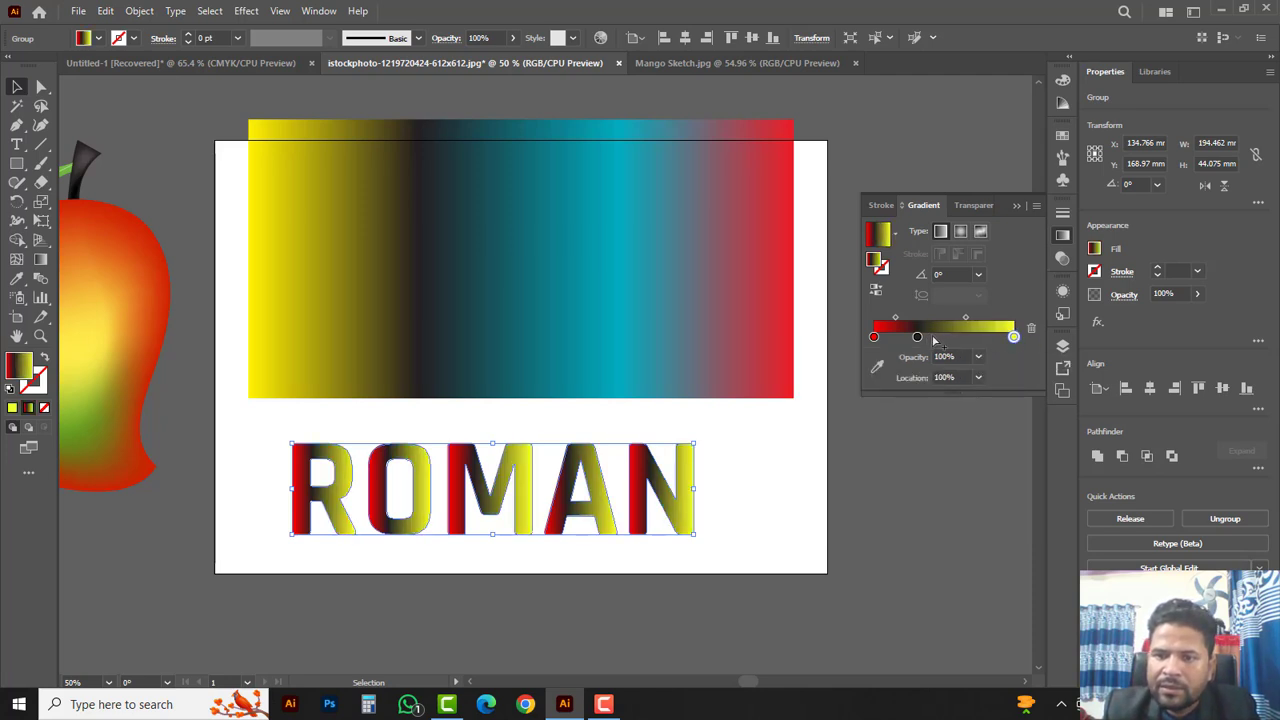
- Move the black stop of the letters' gradient to about 52% and deselect the lettering
drag(918, 338, 946, 337)
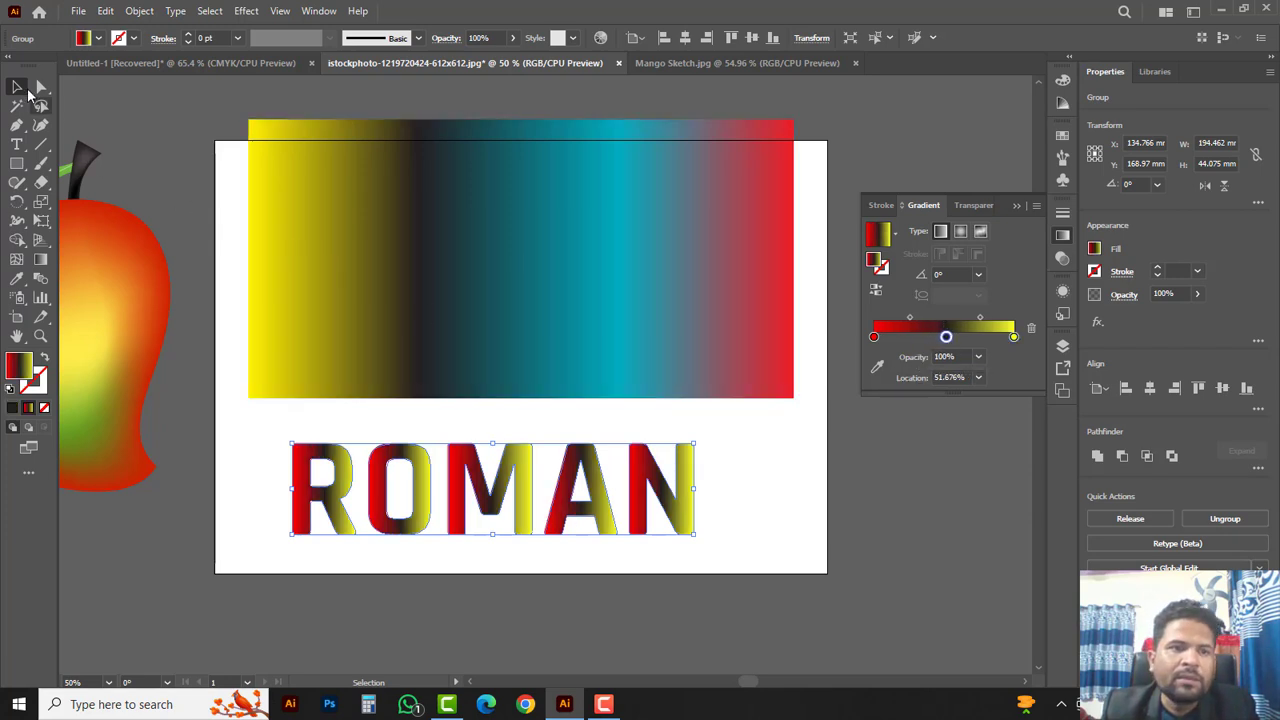
click(724, 488)
drag(730, 458, 266, 563)
click(749, 471)
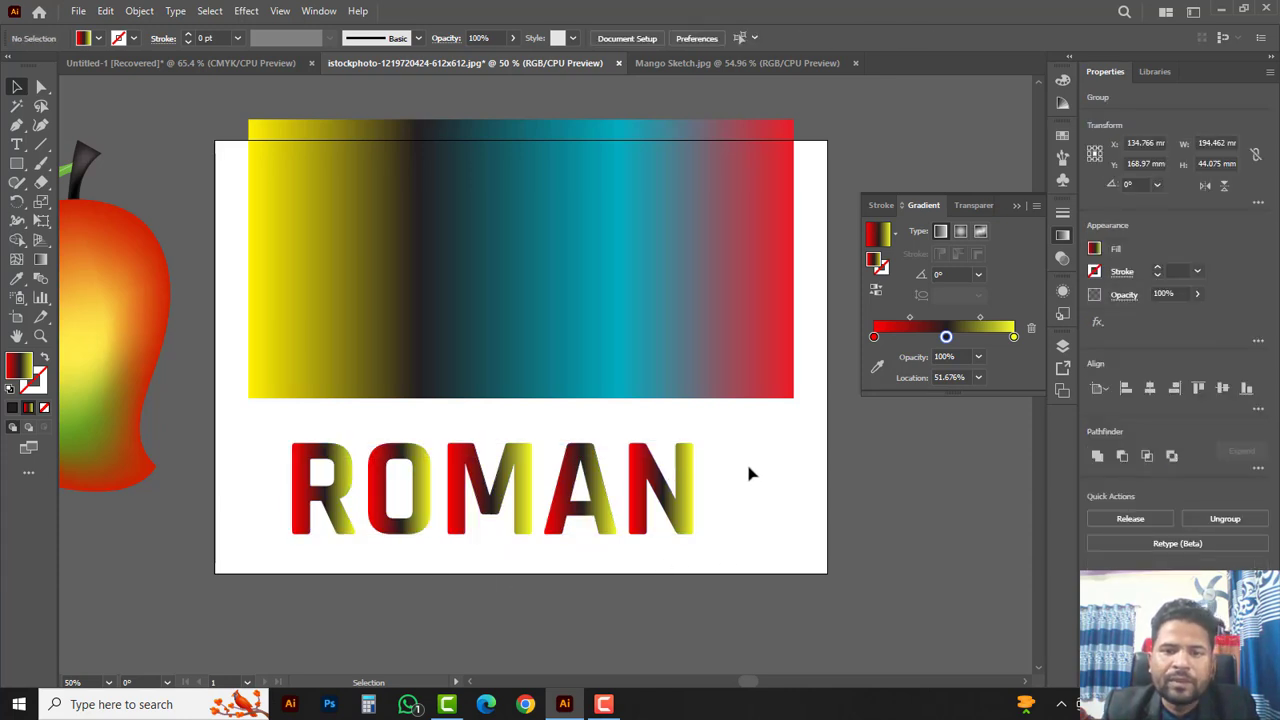